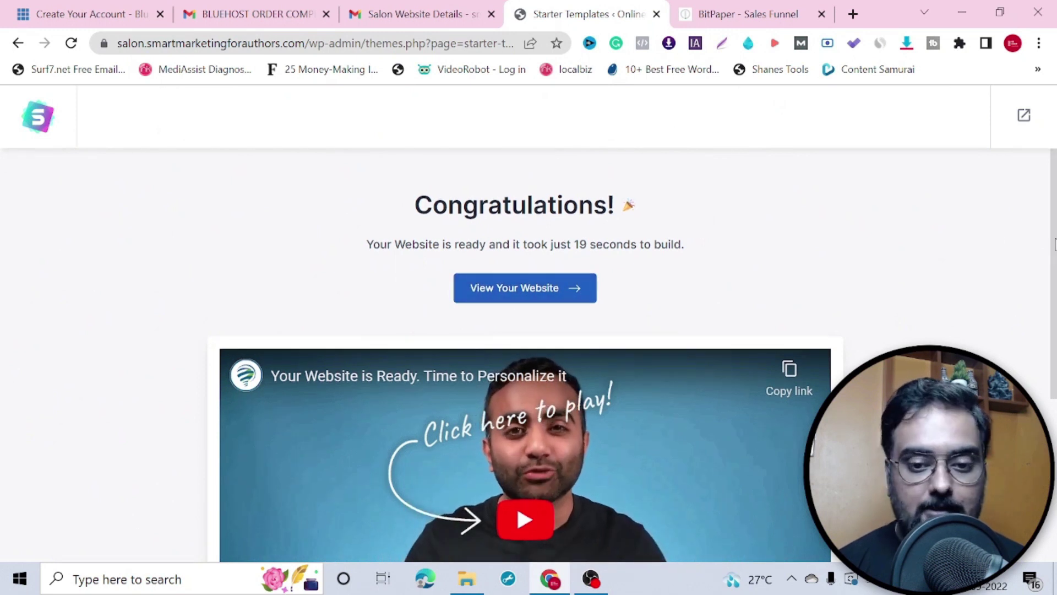
# - Open the newly built website in a separate tab and look through its home page
pyautogui.scroll(-4, 1054, 237)
pyautogui.scroll(4, 1055, 238)
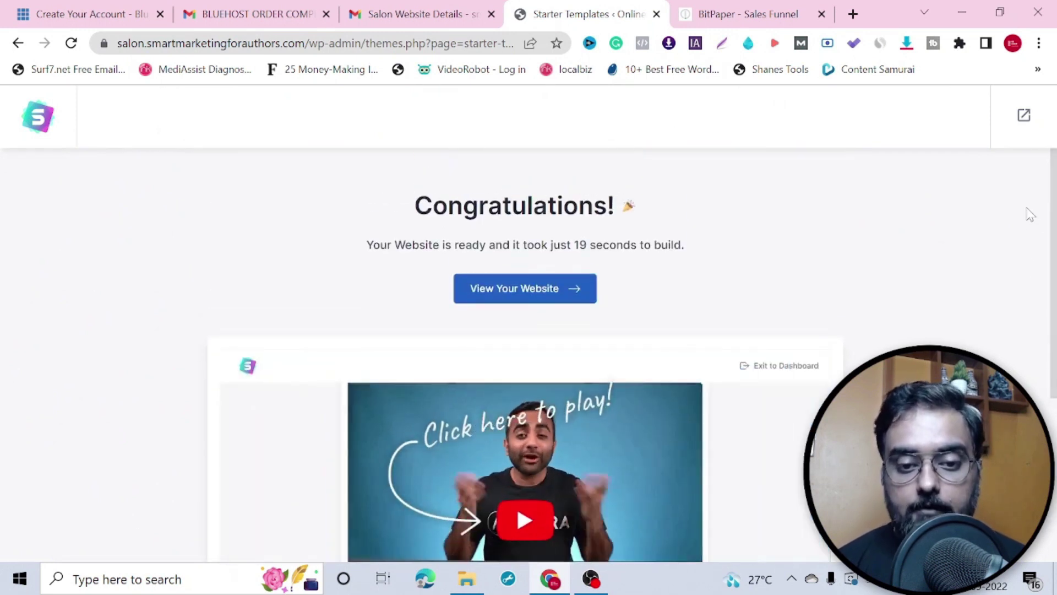
pyautogui.rightClick(520, 292)
pyautogui.click(503, 297)
pyautogui.click(503, 297)
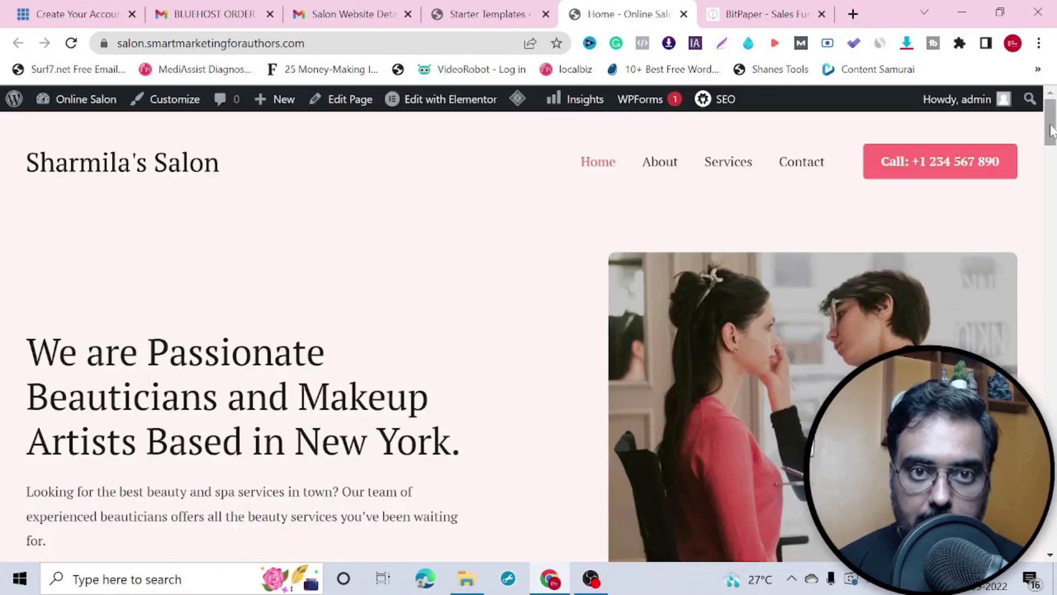
pyautogui.moveTo(1052, 129); pyautogui.dragTo(1051, 344)
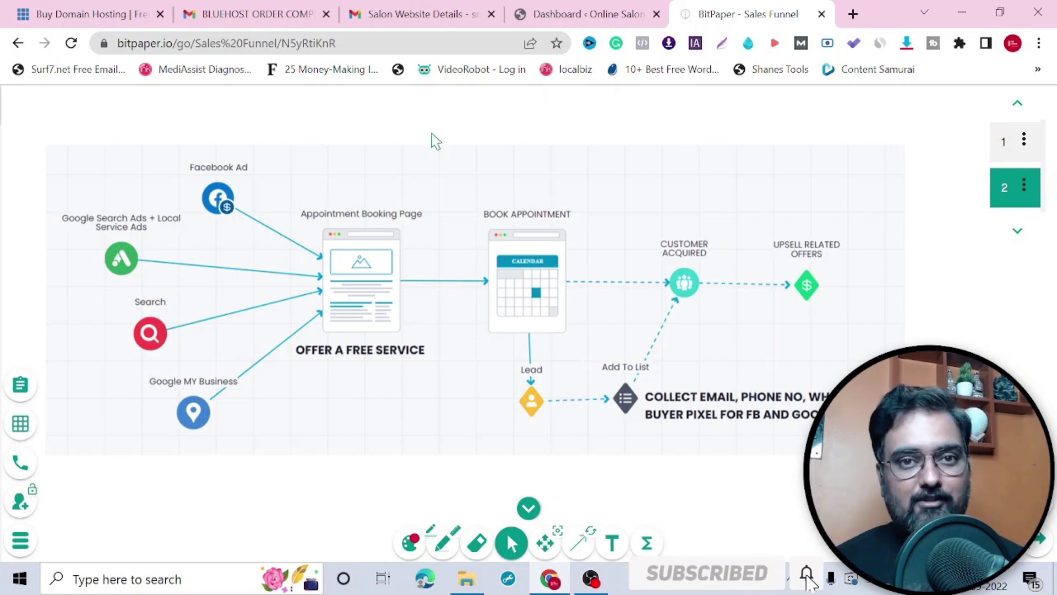
# - With the pen, draw check marks beside Facebook Ad, Google Search Ads, Search and Google MY Business in the funnel diagram
pyautogui.press('p')
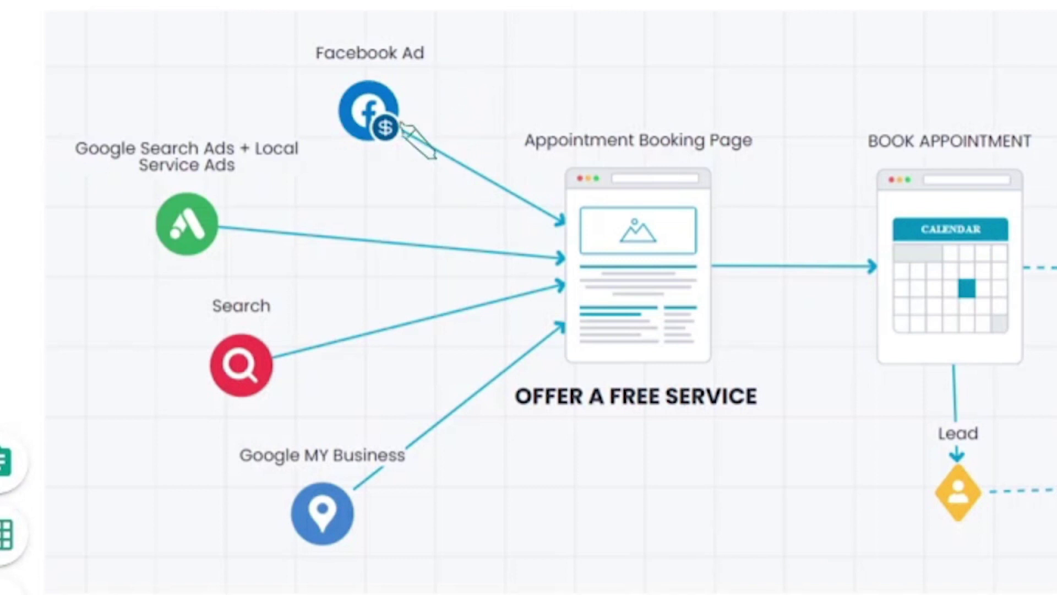
pyautogui.click(407, 99)
pyautogui.moveTo(422, 107); pyautogui.dragTo(518, 55)
pyautogui.moveTo(260, 182)
pyautogui.mouseDown()
pyautogui.moveTo(286, 201)
pyautogui.moveTo(339, 170)
pyautogui.mouseUp()
pyautogui.moveTo(271, 310)
pyautogui.mouseDown()
pyautogui.moveTo(300, 334)
pyautogui.moveTo(373, 267)
pyautogui.mouseUp()
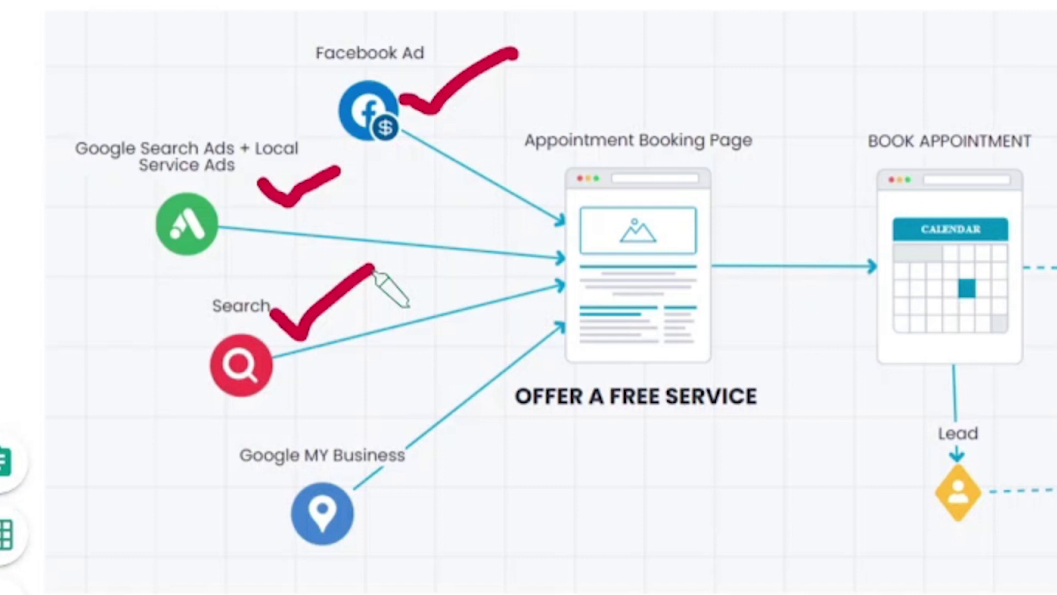
pyautogui.moveTo(334, 414); pyautogui.dragTo(459, 348)
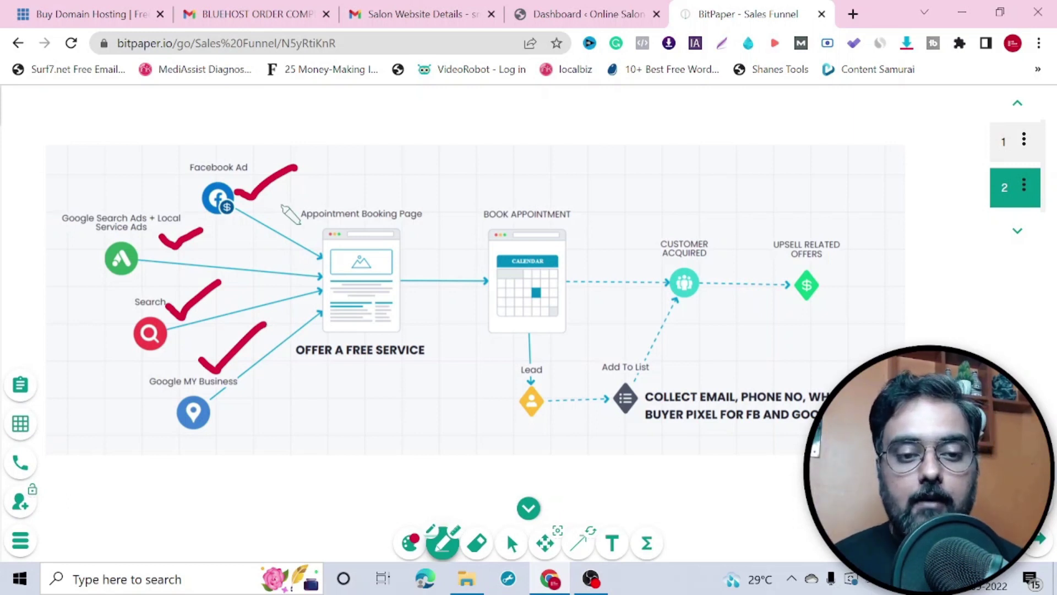
# - Draw a freehand box around the Appointment Booking Page and its OFFER A FREE SERVICE caption
pyautogui.moveTo(289, 194); pyautogui.dragTo(289, 203)
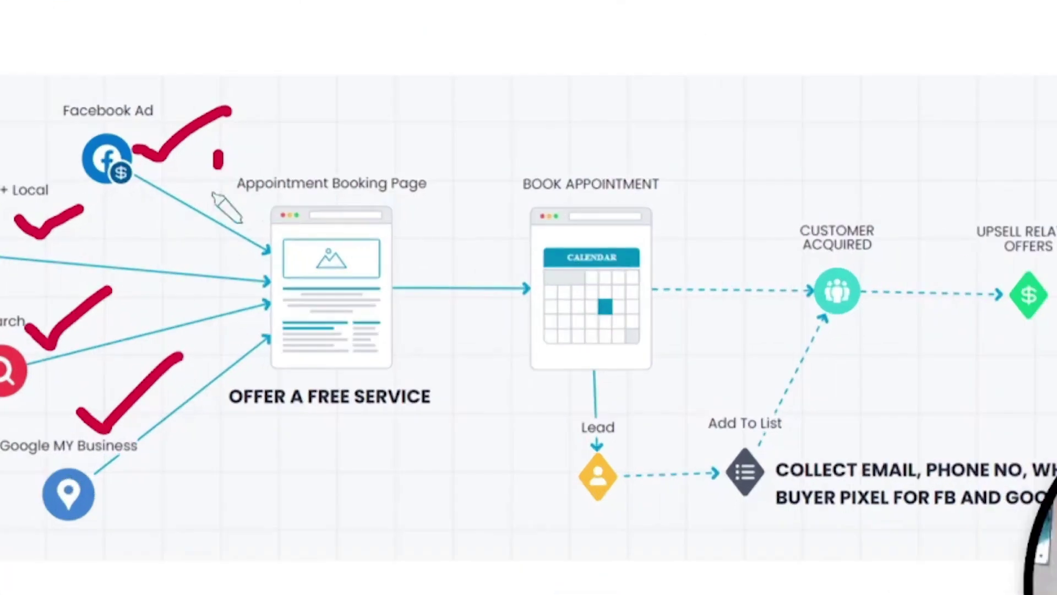
pyautogui.moveTo(213, 194)
pyautogui.mouseDown()
pyautogui.moveTo(195, 375)
pyautogui.moveTo(242, 448)
pyautogui.moveTo(425, 427)
pyautogui.moveTo(467, 393)
pyautogui.mouseUp()
pyautogui.moveTo(491, 453)
pyautogui.mouseDown()
pyautogui.moveTo(455, 123)
pyautogui.moveTo(175, 87)
pyautogui.moveTo(130, 103)
pyautogui.mouseUp()
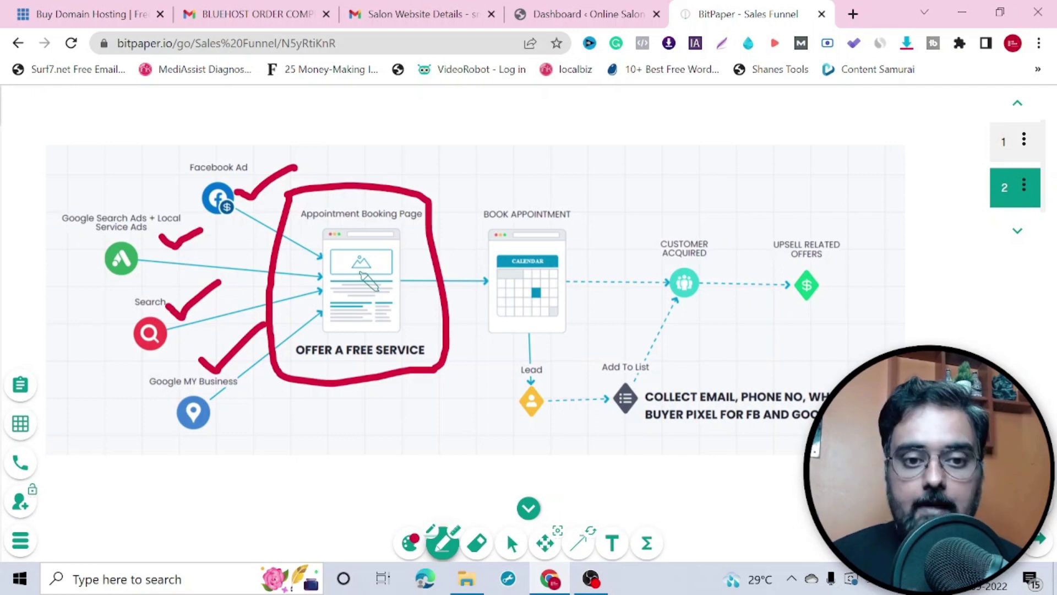
# - Mark the path from the booking page through BOOK APPOINTMENT to Lead with arrows and a tick, and tick and underline the collected-data text
pyautogui.moveTo(364, 301)
pyautogui.mouseDown()
pyautogui.moveTo(491, 303)
pyautogui.moveTo(471, 330)
pyautogui.mouseUp()
pyautogui.moveTo(466, 166)
pyautogui.mouseDown()
pyautogui.moveTo(493, 184)
pyautogui.moveTo(647, 114)
pyautogui.mouseUp()
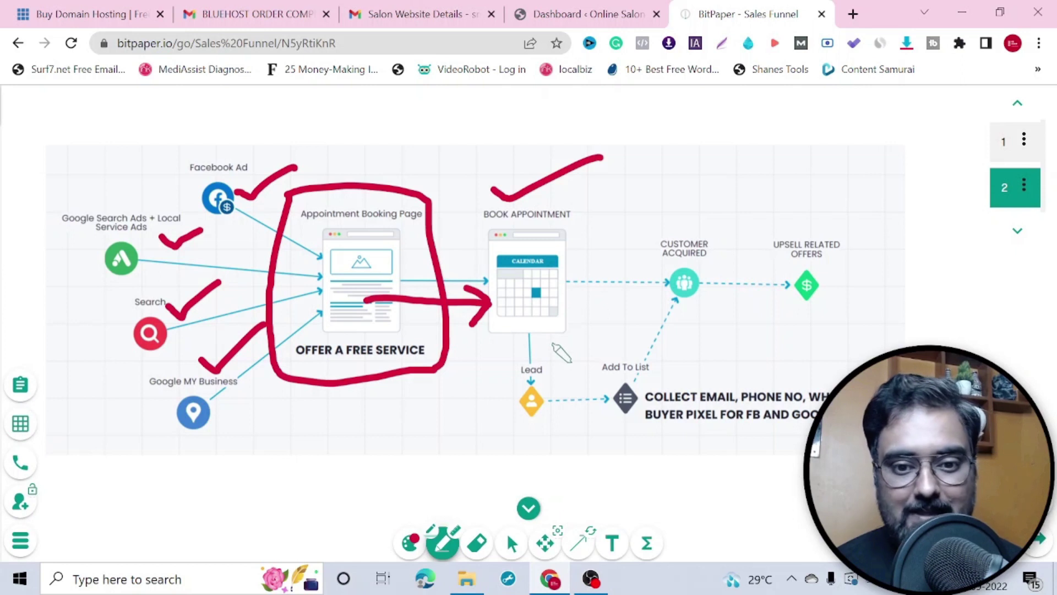
pyautogui.moveTo(546, 338)
pyautogui.mouseDown()
pyautogui.moveTo(546, 399)
pyautogui.moveTo(565, 368)
pyautogui.mouseUp()
pyautogui.moveTo(679, 372)
pyautogui.mouseDown()
pyautogui.moveTo(729, 352)
pyautogui.moveTo(777, 388)
pyautogui.moveTo(799, 362)
pyautogui.mouseUp()
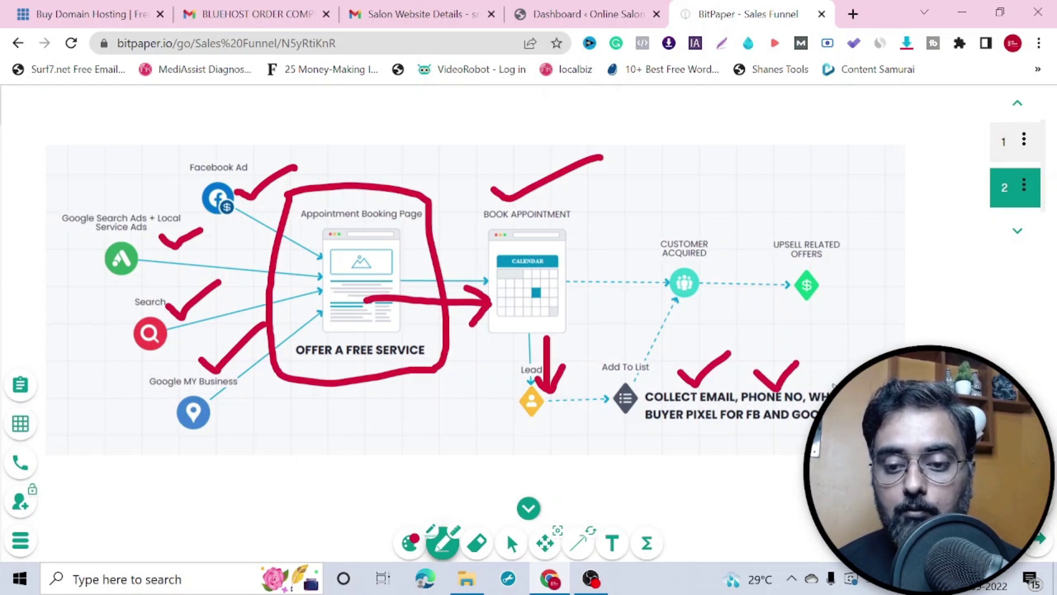
pyautogui.moveTo(638, 427); pyautogui.dragTo(814, 422)
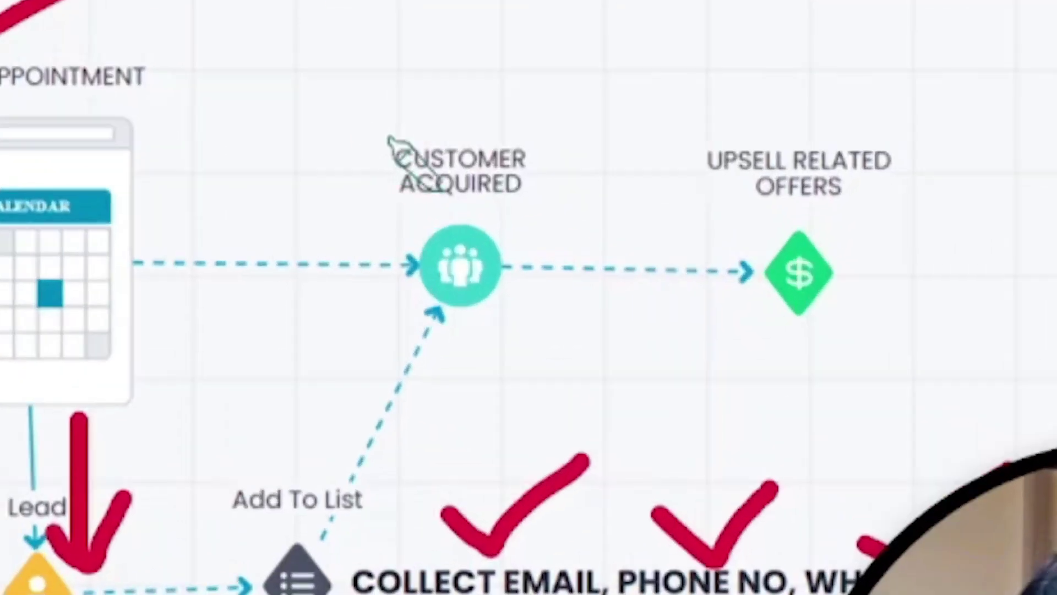
# - Draw a box around CUSTOMER ACQUIRED and a curved arrow from it to UPSELL RELATED OFFERS
pyautogui.moveTo(362, 116)
pyautogui.mouseDown()
pyautogui.moveTo(349, 354)
pyautogui.moveTo(589, 389)
pyautogui.moveTo(579, 129)
pyautogui.moveTo(374, 124)
pyautogui.mouseUp()
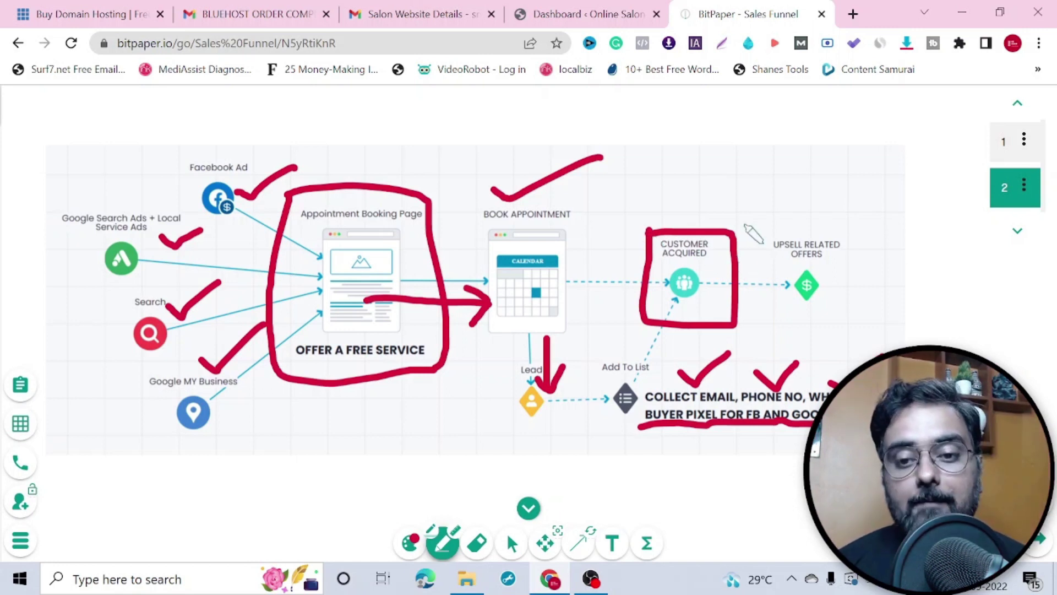
pyautogui.moveTo(729, 220)
pyautogui.mouseDown()
pyautogui.moveTo(774, 195)
pyautogui.moveTo(798, 223)
pyautogui.mouseUp()
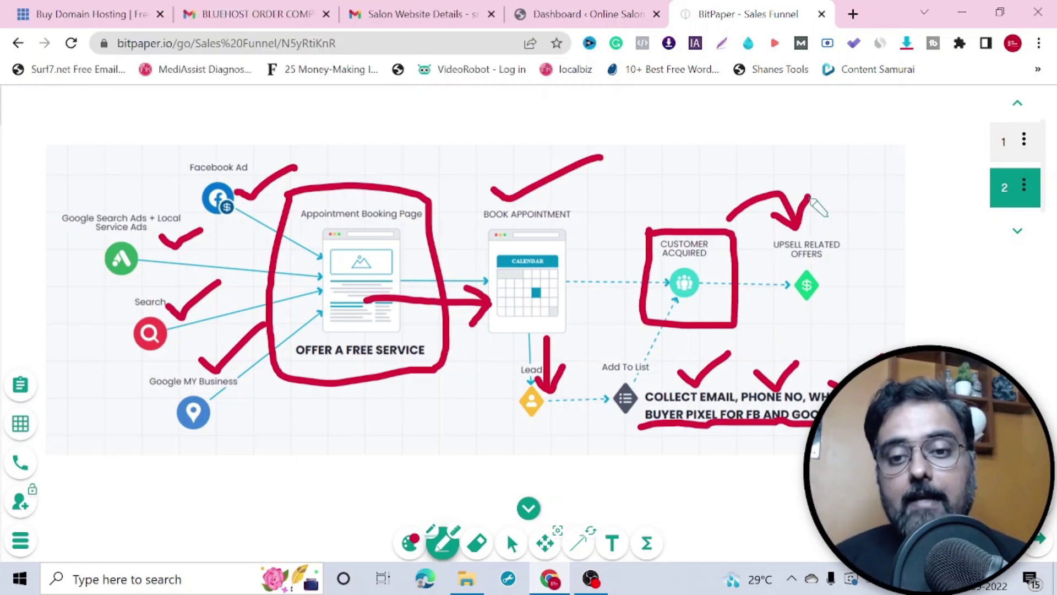
# - Write "L.V" above the CUSTOMER ACQUIRED box, underline it, and add a short stroke beside the customer icon
pyautogui.moveTo(643, 172)
pyautogui.mouseDown()
pyautogui.moveTo(663, 192)
pyautogui.moveTo(706, 198)
pyautogui.moveTo(719, 153)
pyautogui.mouseUp()
pyautogui.click(677, 182)
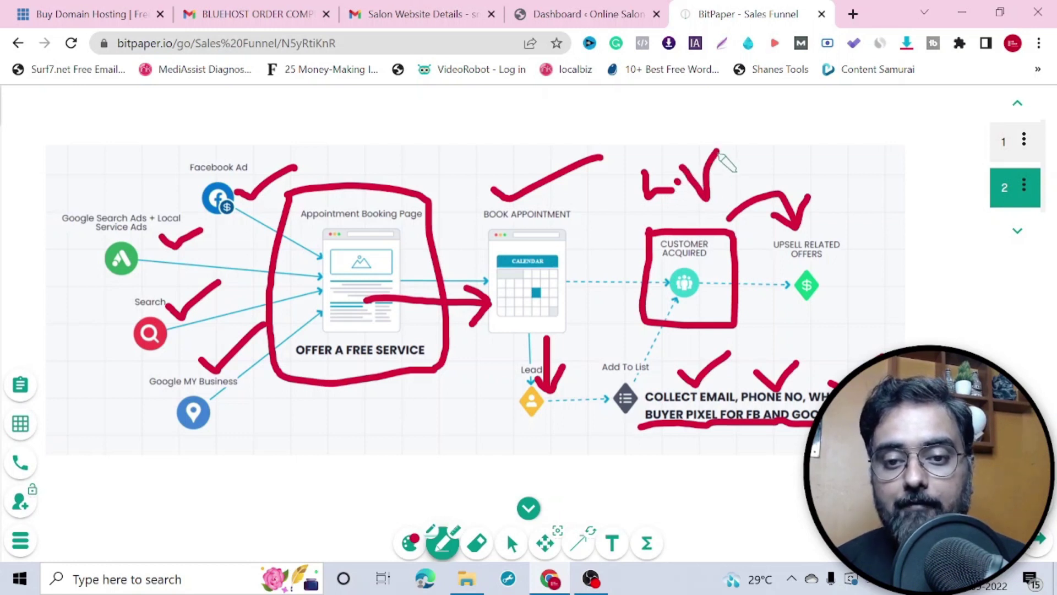
pyautogui.moveTo(644, 214); pyautogui.dragTo(720, 205)
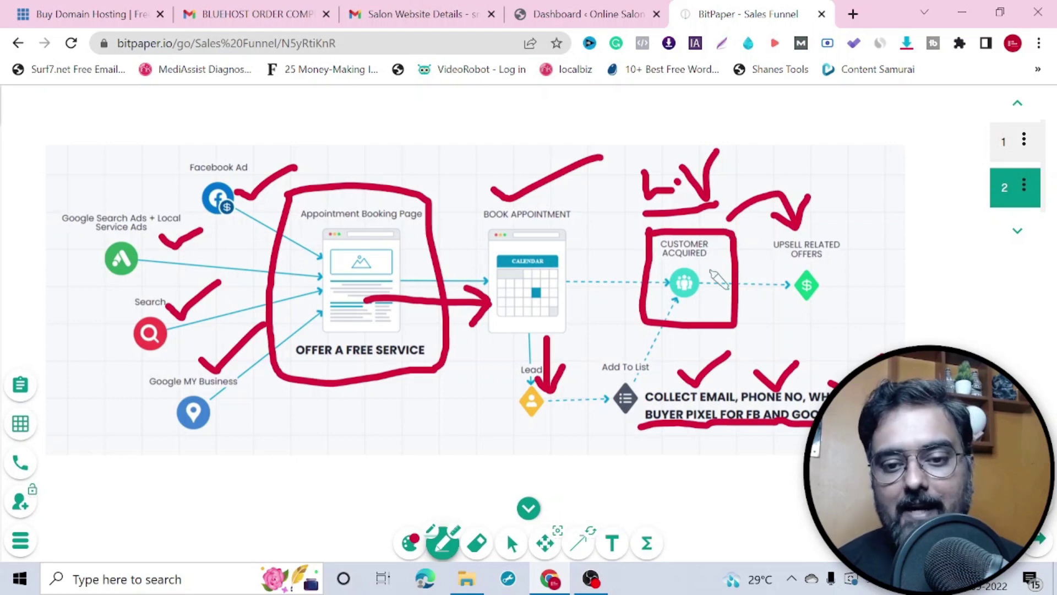
pyautogui.moveTo(704, 272); pyautogui.dragTo(726, 260)
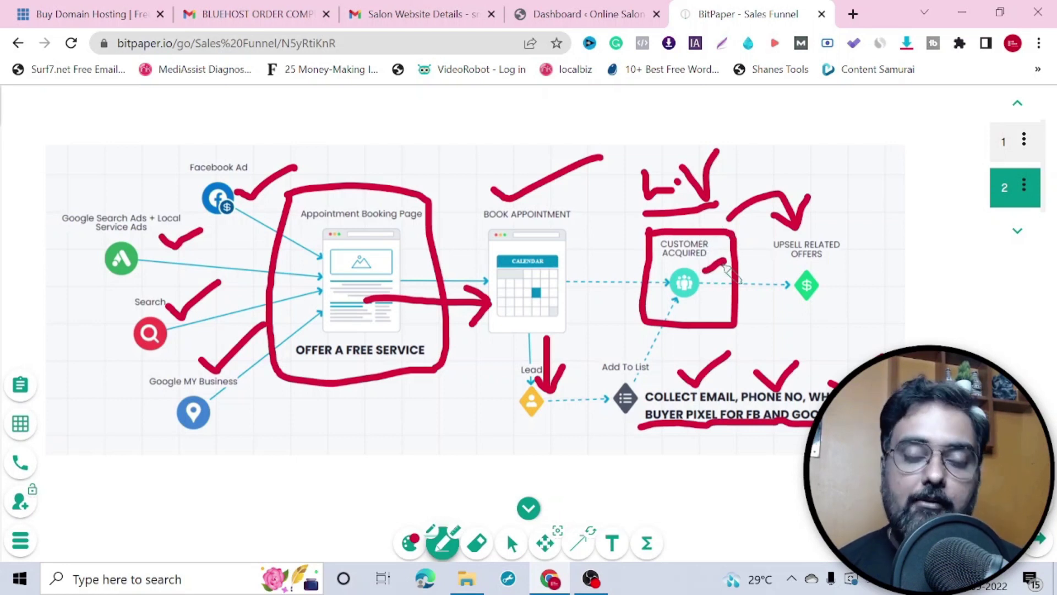
# - Draw a dollar sign beside UPSELL RELATED OFFERS and two check marks over the booking page's image
pyautogui.moveTo(850, 179)
pyautogui.mouseDown()
pyautogui.moveTo(824, 202)
pyautogui.moveTo(849, 236)
pyautogui.mouseUp()
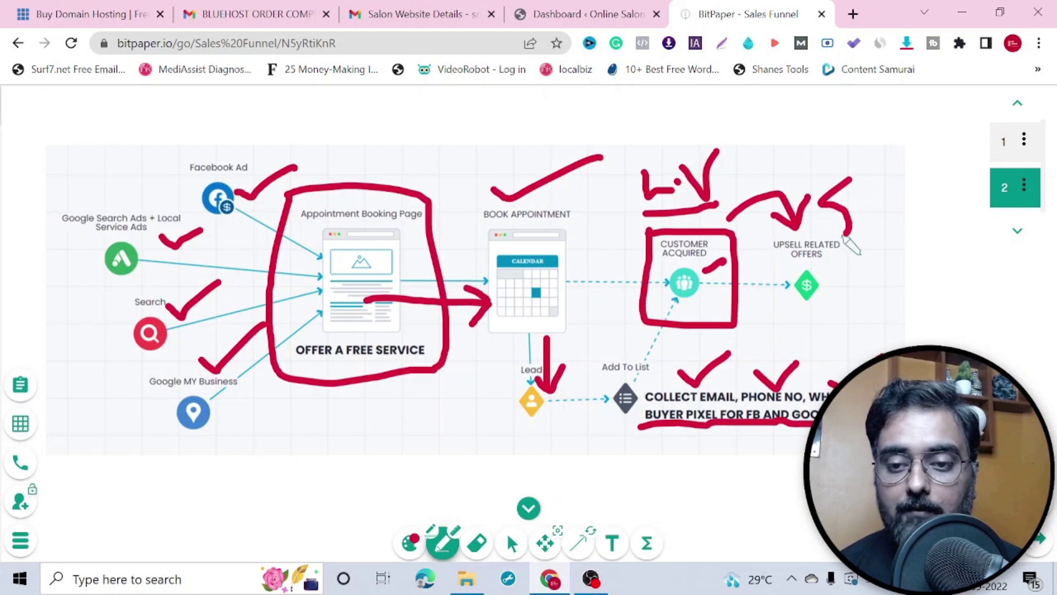
pyautogui.moveTo(824, 173); pyautogui.dragTo(862, 267)
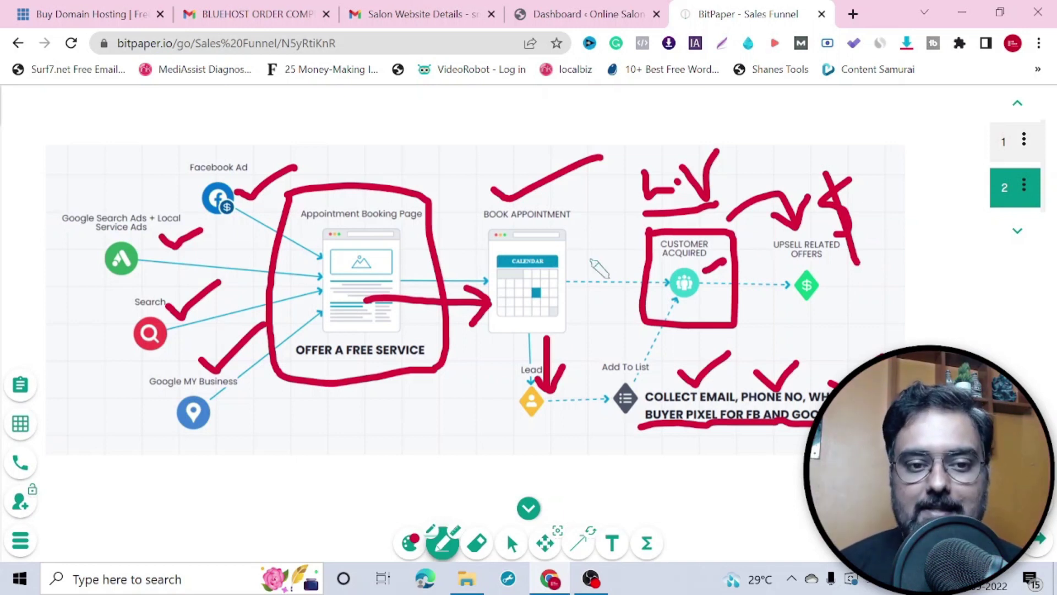
pyautogui.moveTo(330, 248); pyautogui.dragTo(414, 241)
pyautogui.moveTo(332, 252)
pyautogui.mouseDown()
pyautogui.moveTo(360, 274)
pyautogui.moveTo(438, 255)
pyautogui.mouseUp()
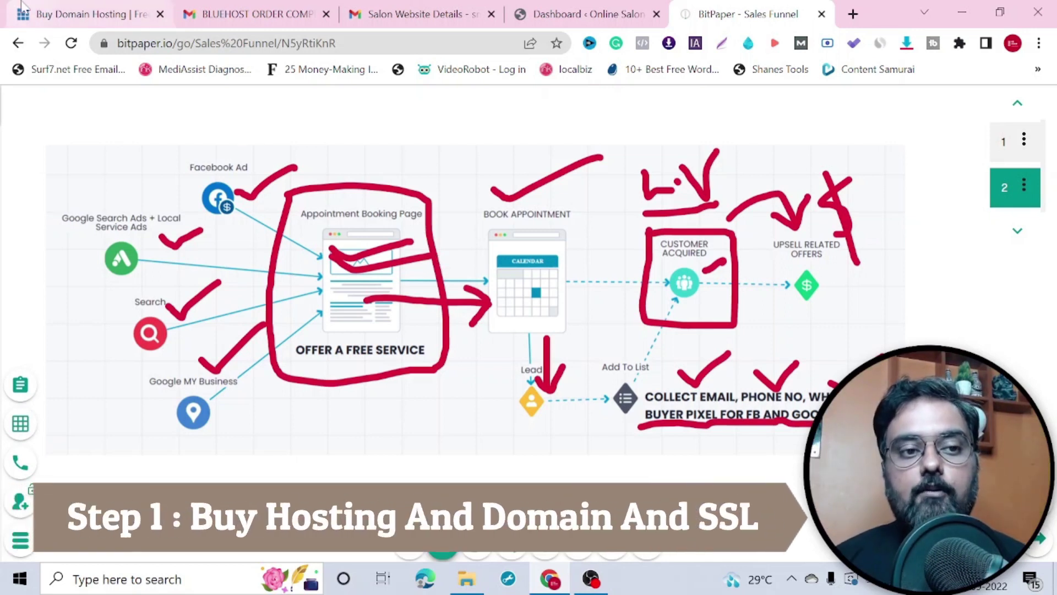
# - Switch to the Bluehost site and open its WordPress hosting plans through Host Your Site
pyautogui.click(55, 25)
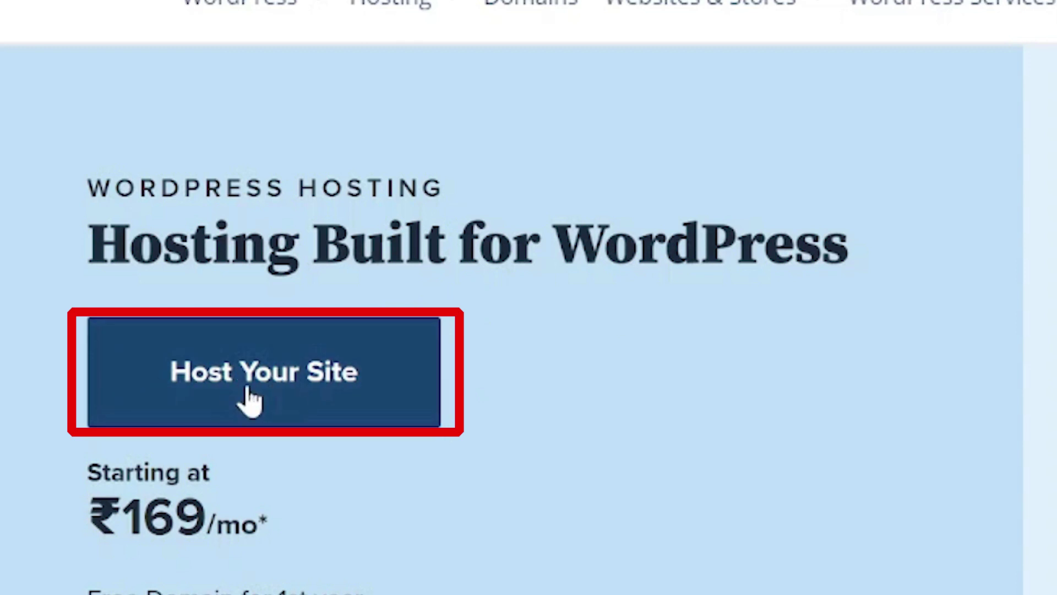
pyautogui.click(250, 401)
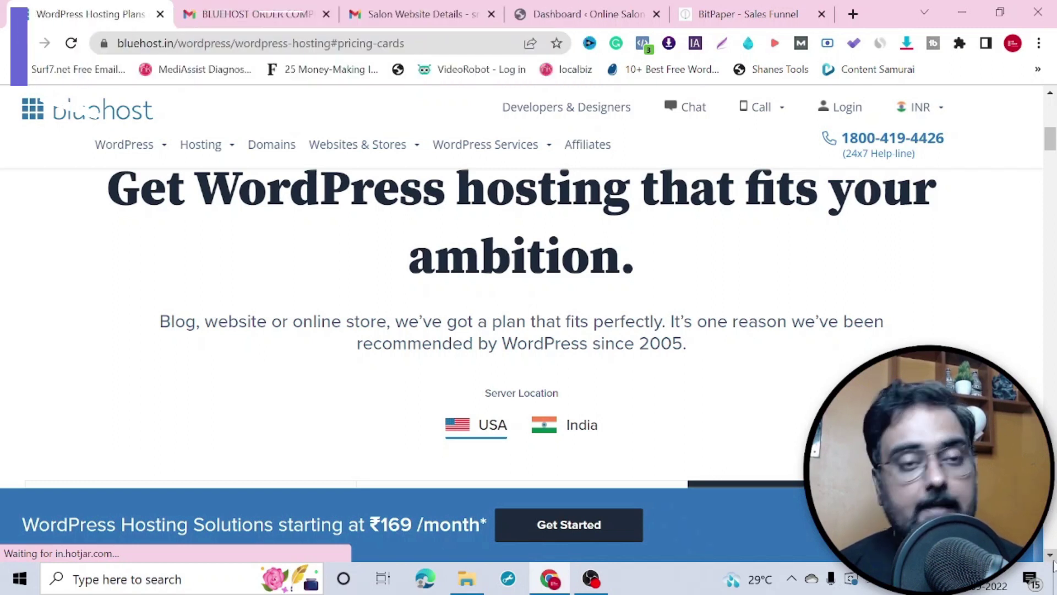
# - Compare the Basic plan's website allowance with the Plus plan's monthly price
pyautogui.scroll(-3, 1051, 559)
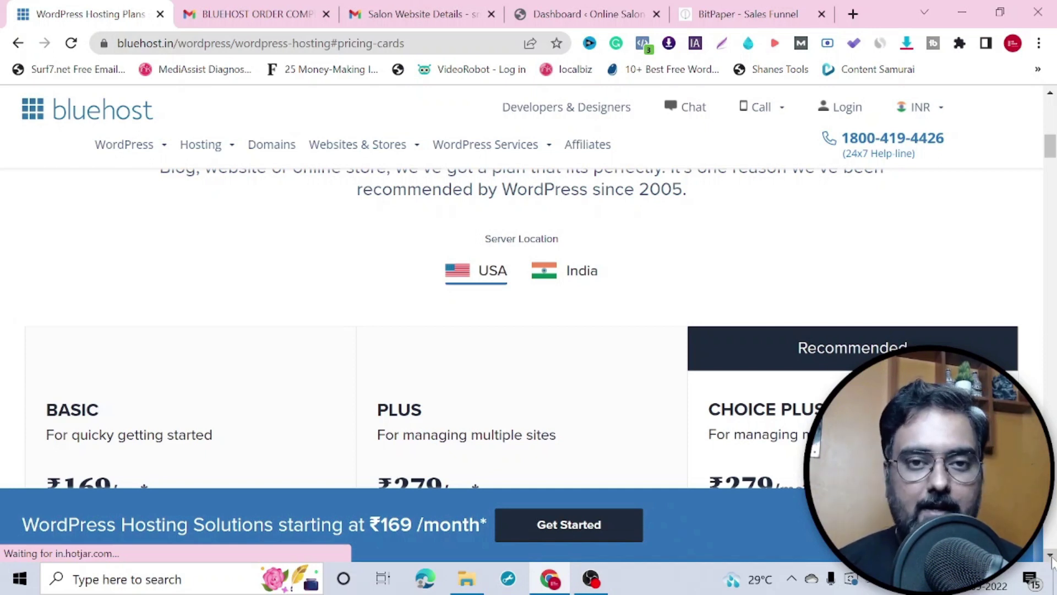
pyautogui.scroll(-3, 1052, 559)
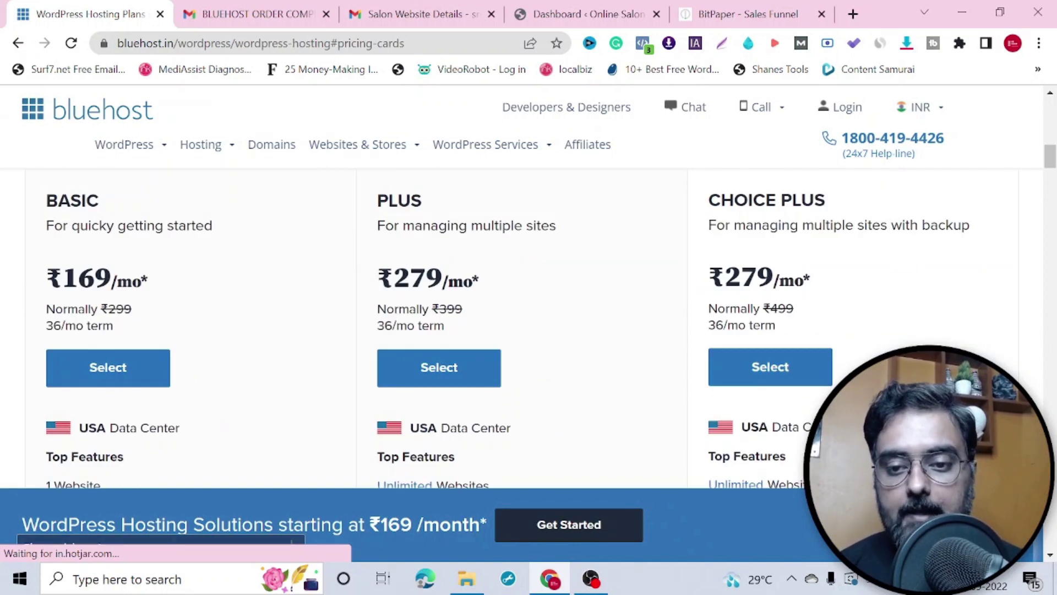
pyautogui.scroll(-3, 1051, 559)
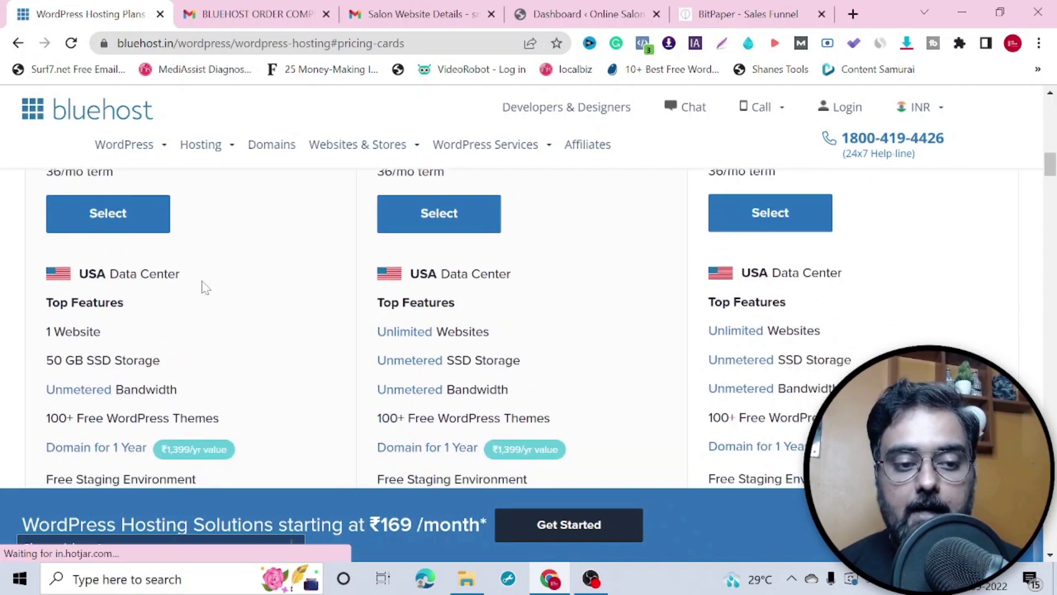
pyautogui.moveTo(103, 333); pyautogui.dragTo(45, 332)
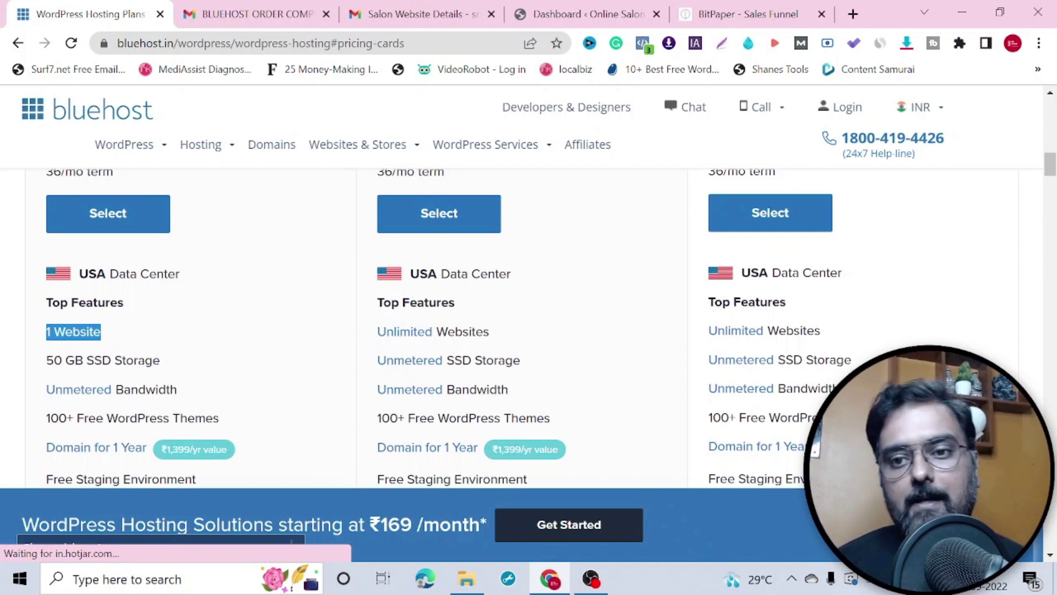
pyautogui.click(1050, 93)
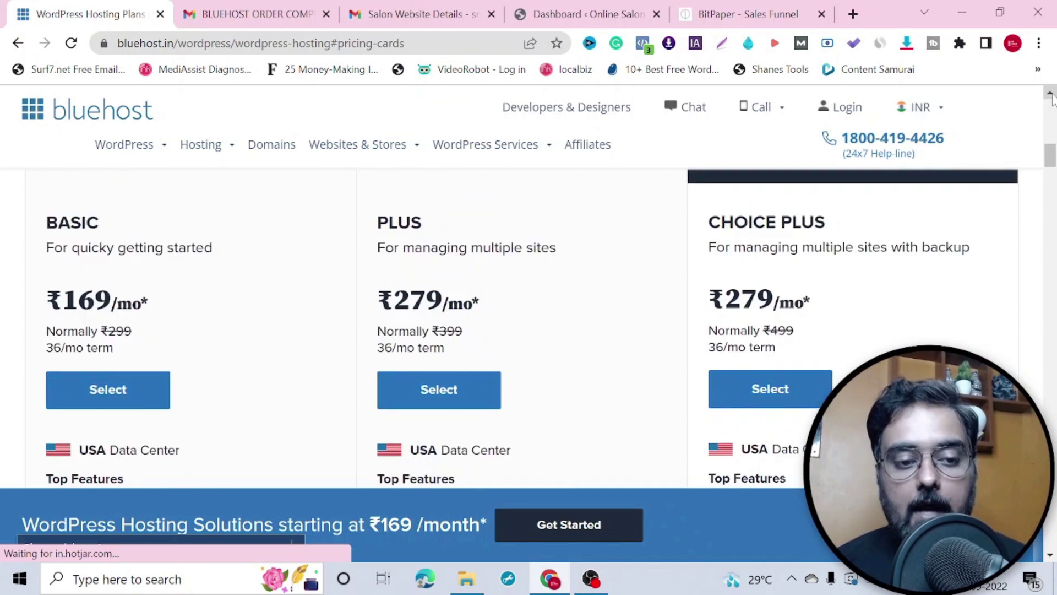
pyautogui.moveTo(379, 300); pyautogui.dragTo(489, 315)
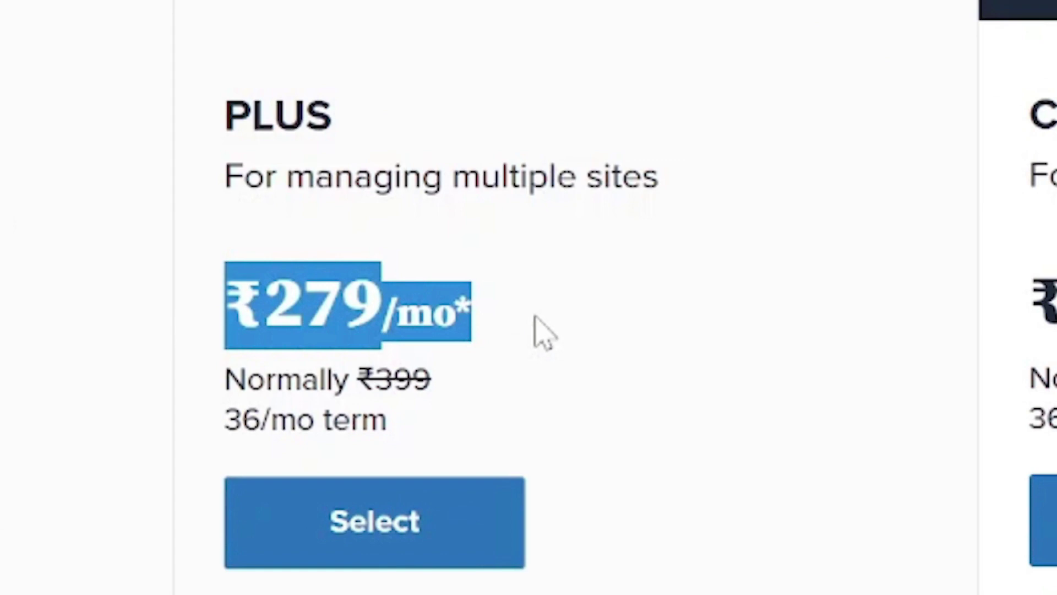
pyautogui.click(507, 314)
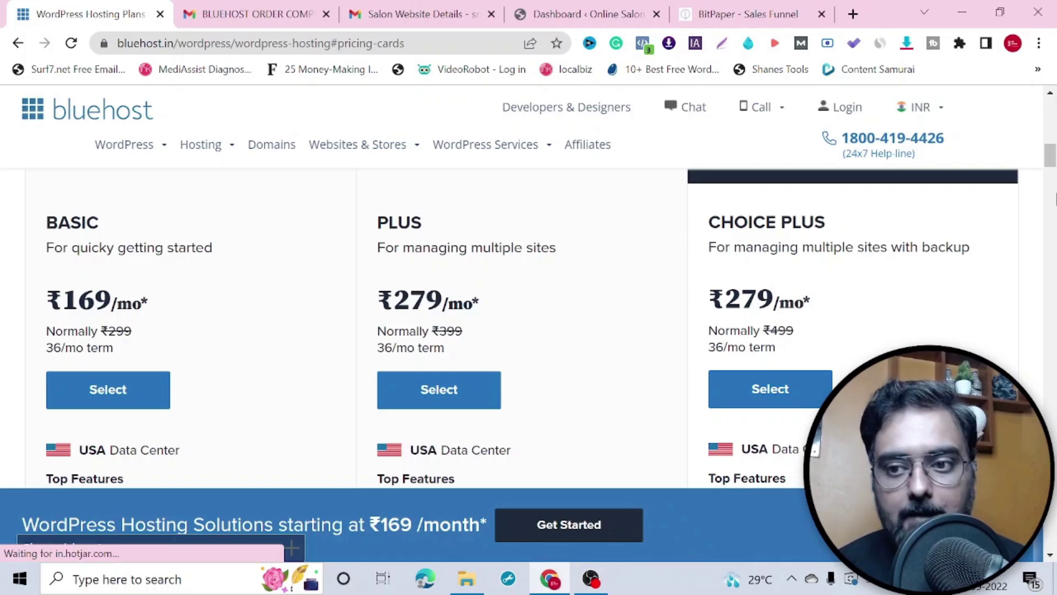
# - Examine the Plus plan's top features, from websites, storage and bandwidth to themes, domain and staging environment
pyautogui.moveTo(1051, 161); pyautogui.dragTo(1053, 174)
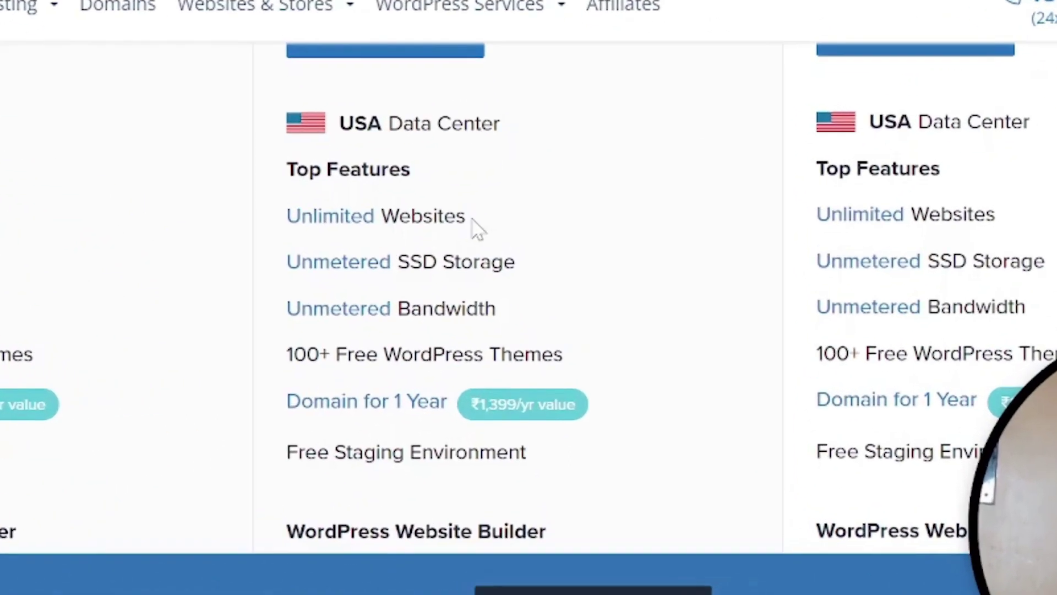
pyautogui.moveTo(492, 281); pyautogui.dragTo(377, 280)
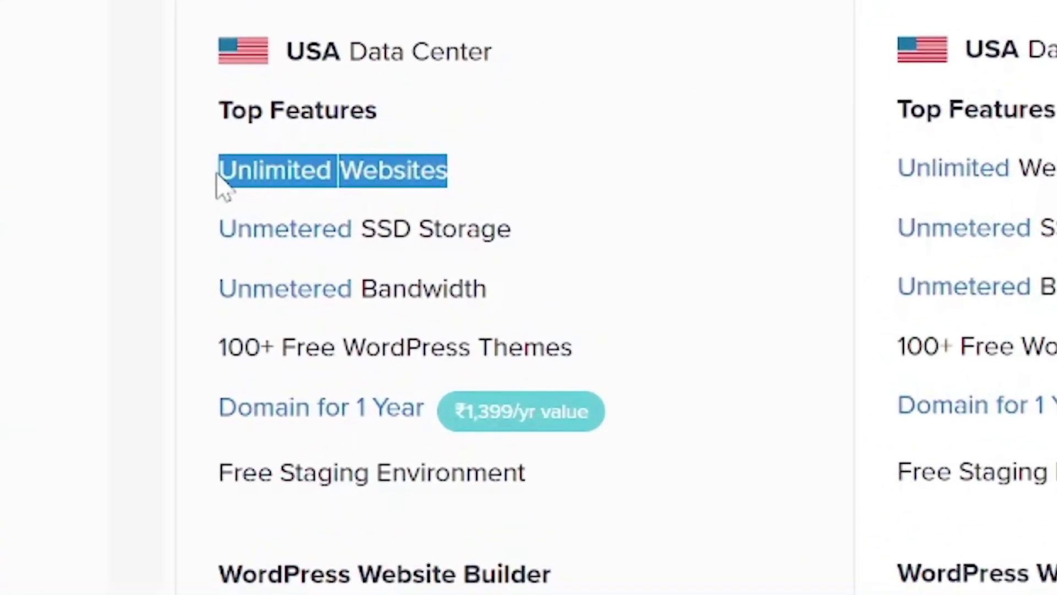
pyautogui.moveTo(511, 237); pyautogui.dragTo(208, 257)
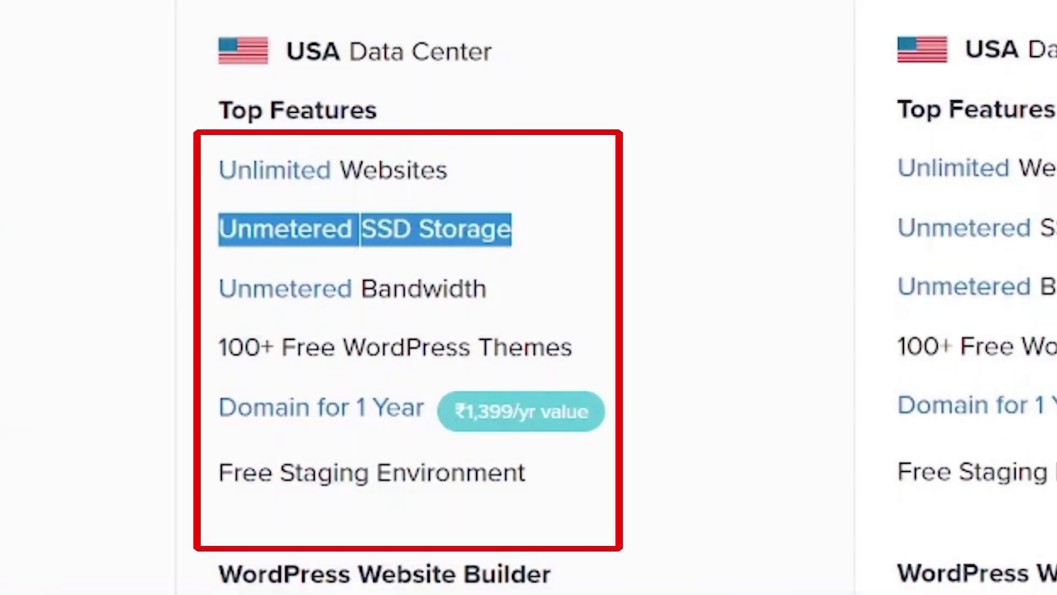
pyautogui.moveTo(501, 292); pyautogui.dragTo(207, 312)
pyautogui.moveTo(397, 348)
pyautogui.moveTo(219, 350); pyautogui.dragTo(609, 354)
pyautogui.click(606, 355)
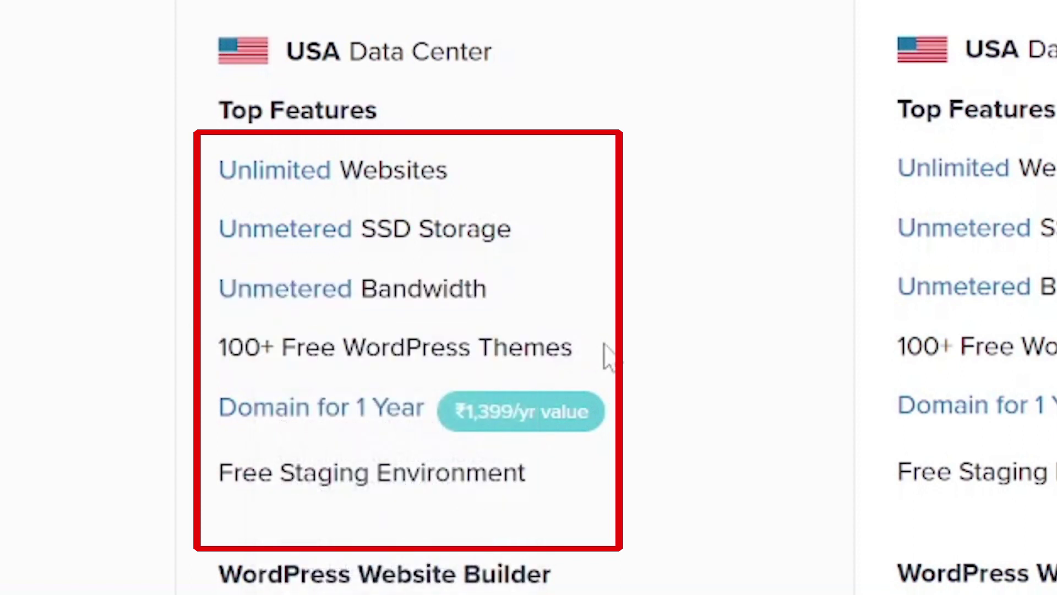
pyautogui.moveTo(217, 418); pyautogui.dragTo(427, 427)
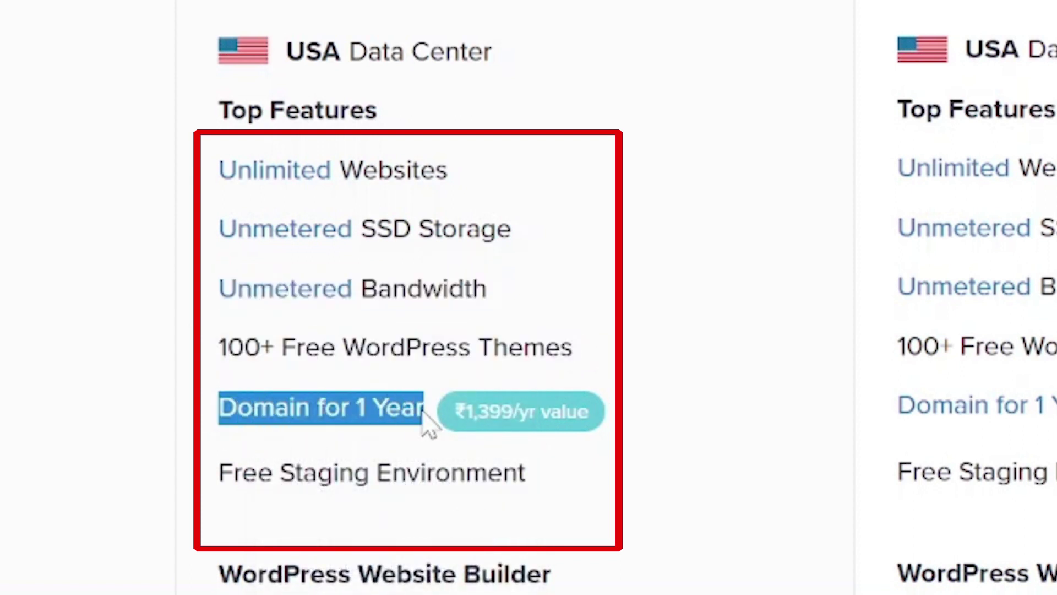
pyautogui.moveTo(219, 477); pyautogui.dragTo(598, 478)
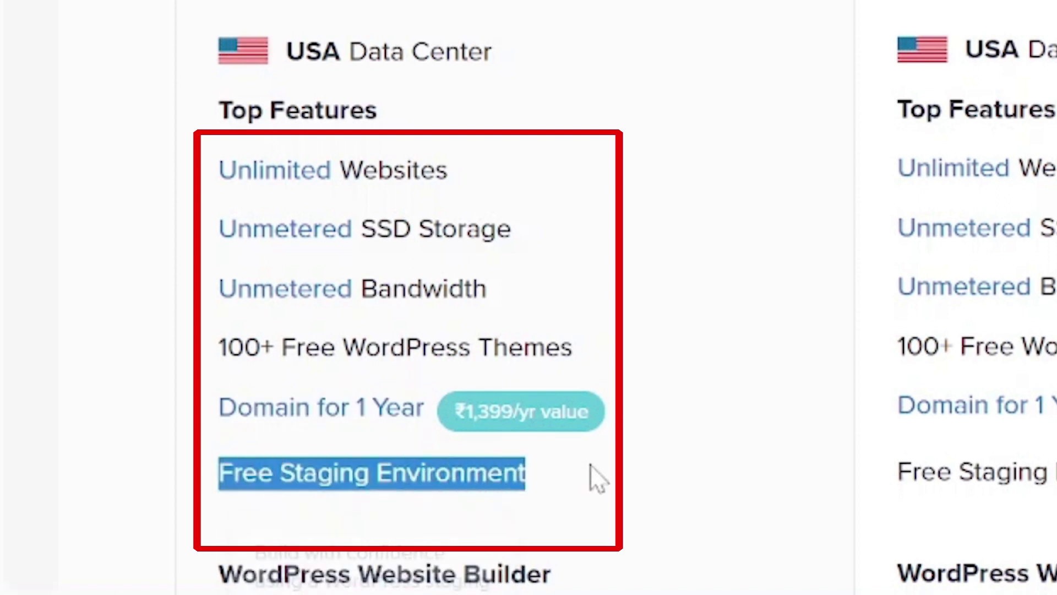
pyautogui.click(590, 474)
# - Review the WordPress Website Builder features included in the Plus plan
pyautogui.scroll(-4, 590, 474)
pyautogui.moveTo(218, 147)
pyautogui.mouseDown()
pyautogui.moveTo(271, 170)
pyautogui.moveTo(547, 193)
pyautogui.mouseUp()
pyautogui.click(490, 258)
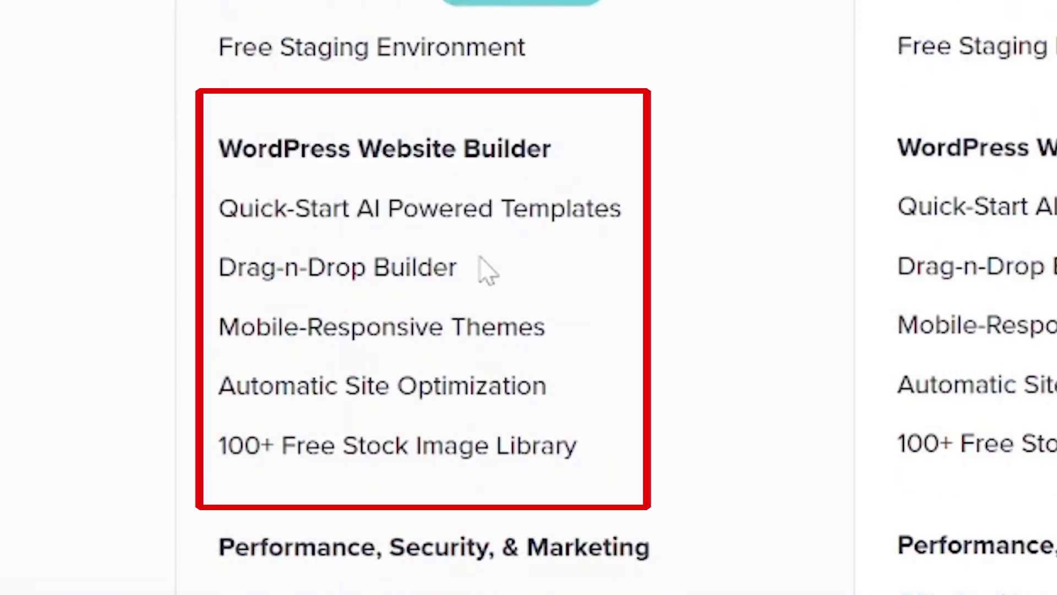
# - Review the Plus plan's performance, security and marketing features, and select the Plus plan for managing multiple sites
pyautogui.moveTo(471, 328)
pyautogui.scroll(-6, 529, 297)
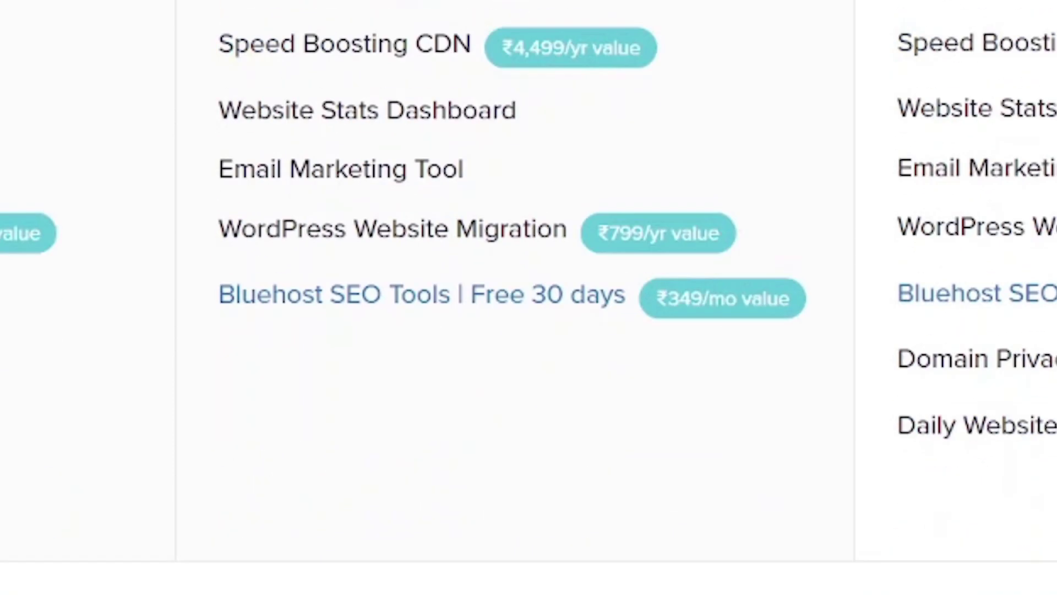
pyautogui.scroll(4, 528, 297)
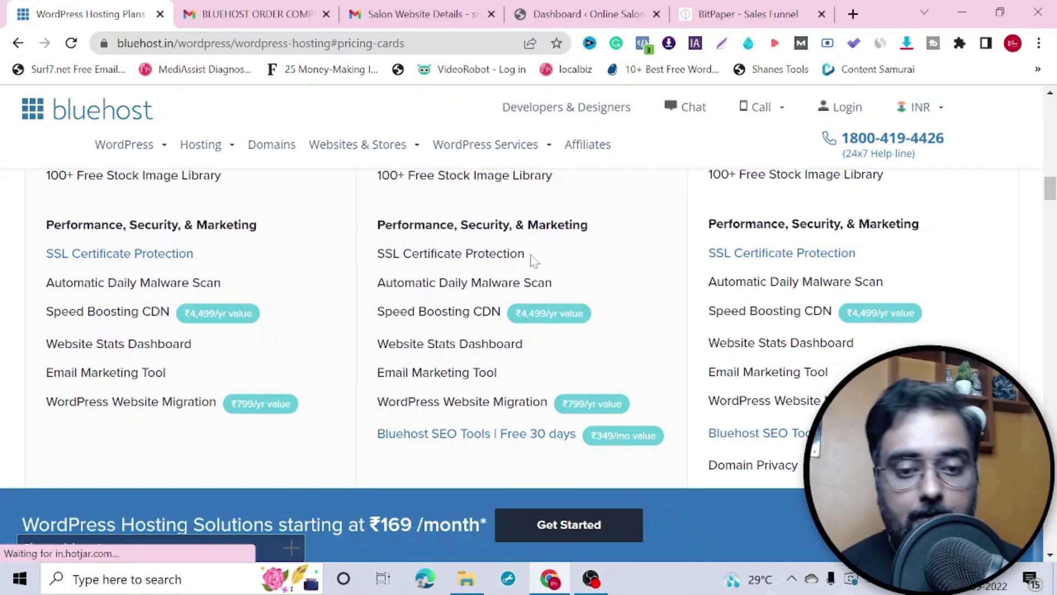
pyautogui.moveTo(383, 267)
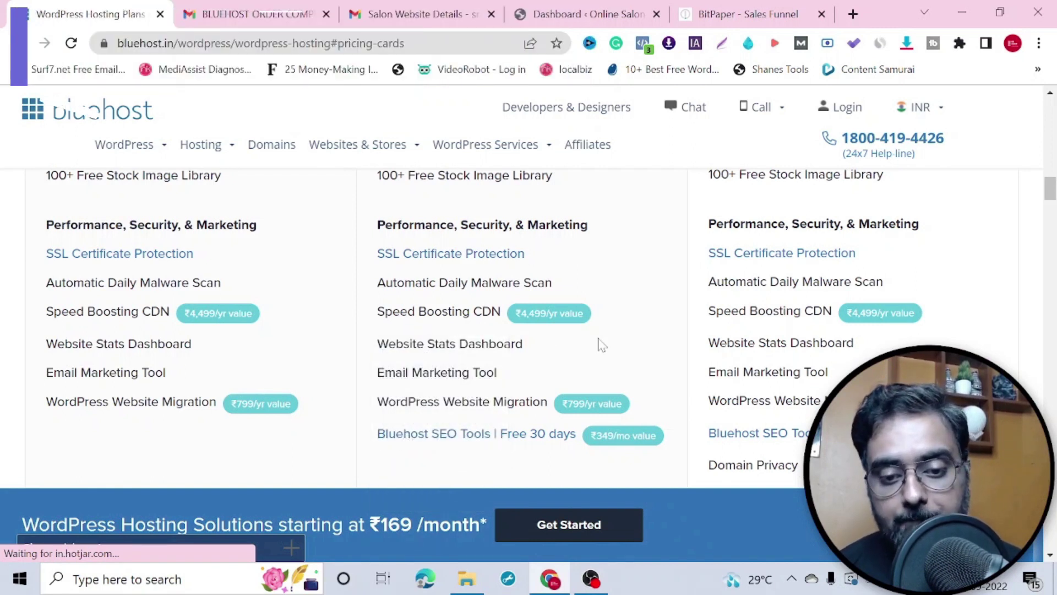
pyautogui.moveTo(1050, 187); pyautogui.dragTo(1051, 158)
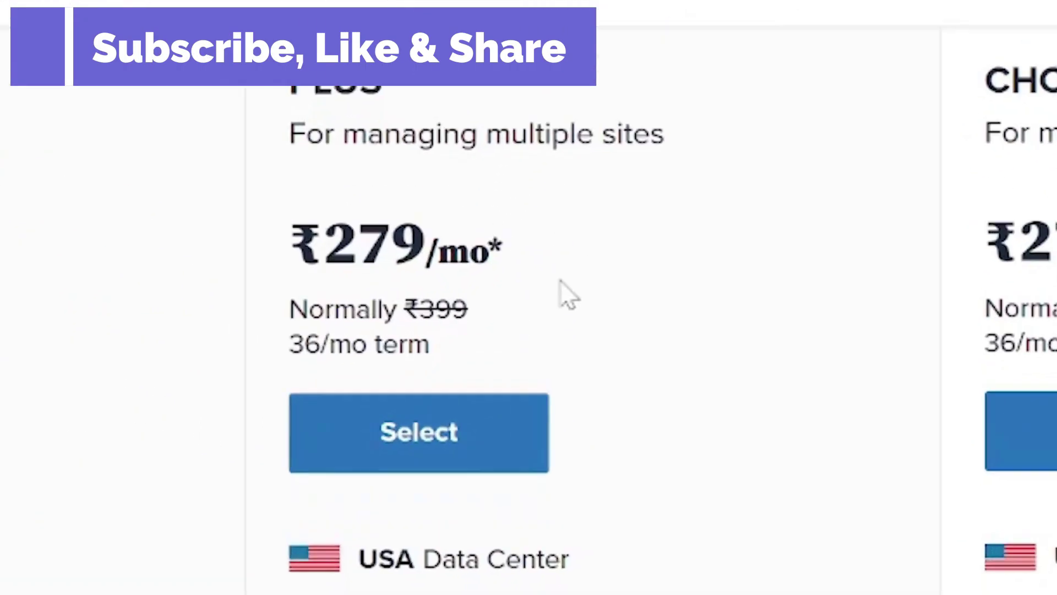
pyautogui.click(408, 439)
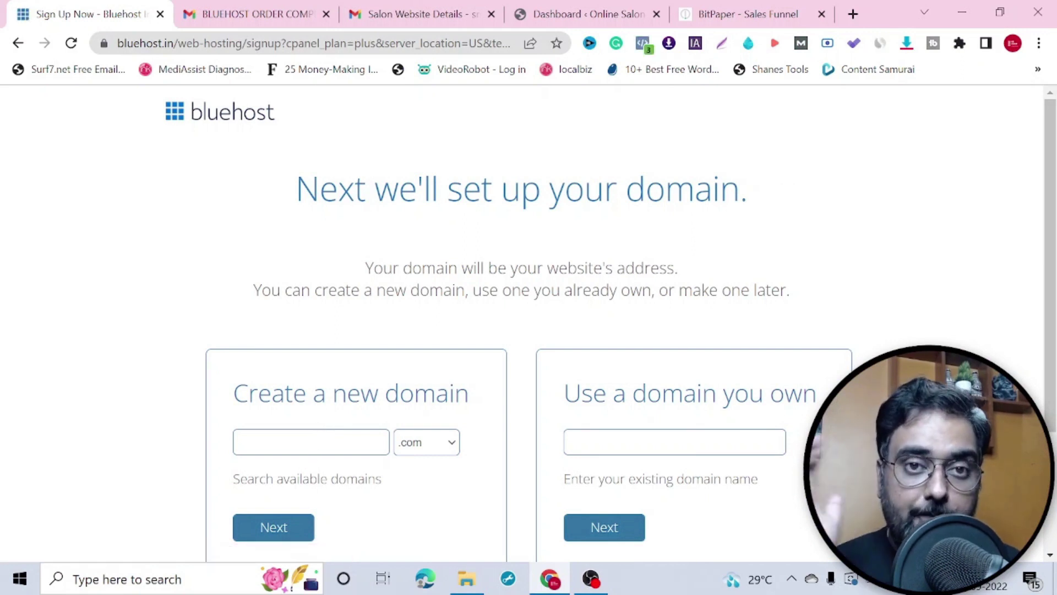
# - Submit bestsalon with the .com extension as the new domain to check its availability
pyautogui.click(240, 442)
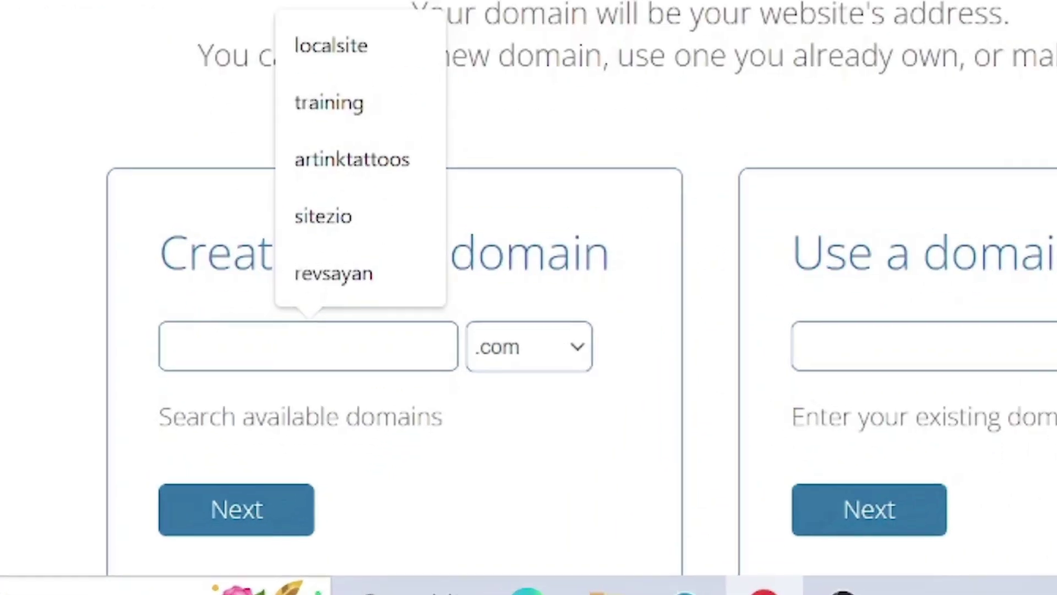
pyautogui.write('s')
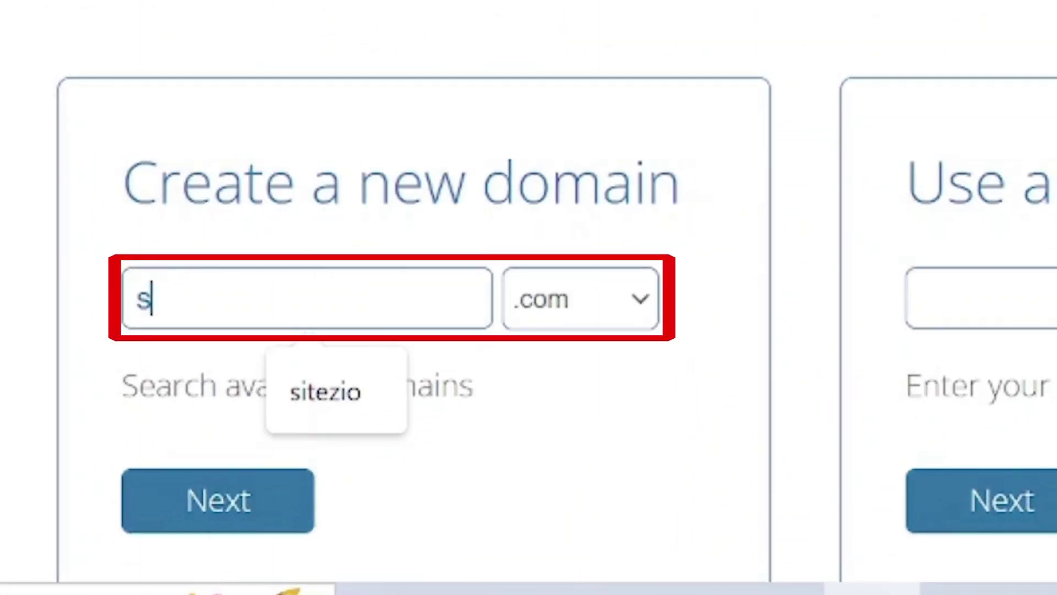
pyautogui.press('BackSpace')
pyautogui.write('bestsald')
pyautogui.write('n')
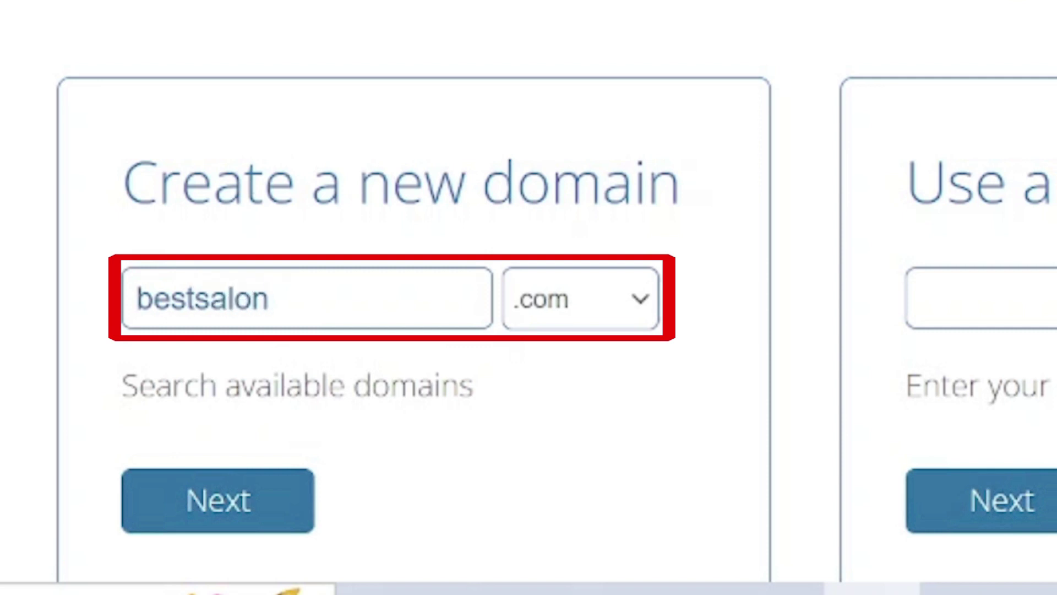
pyautogui.click(223, 509)
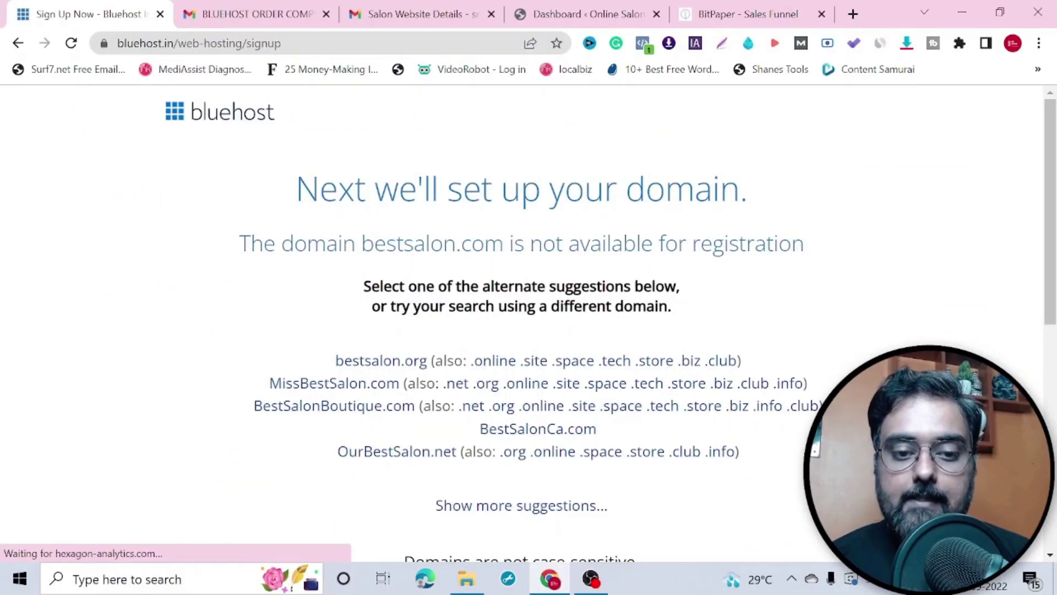
# - Look over the alternative domain suggestions, and submit bestsalonsayan with the .com extension as the new domain instead
pyautogui.moveTo(362, 243); pyautogui.dragTo(503, 243)
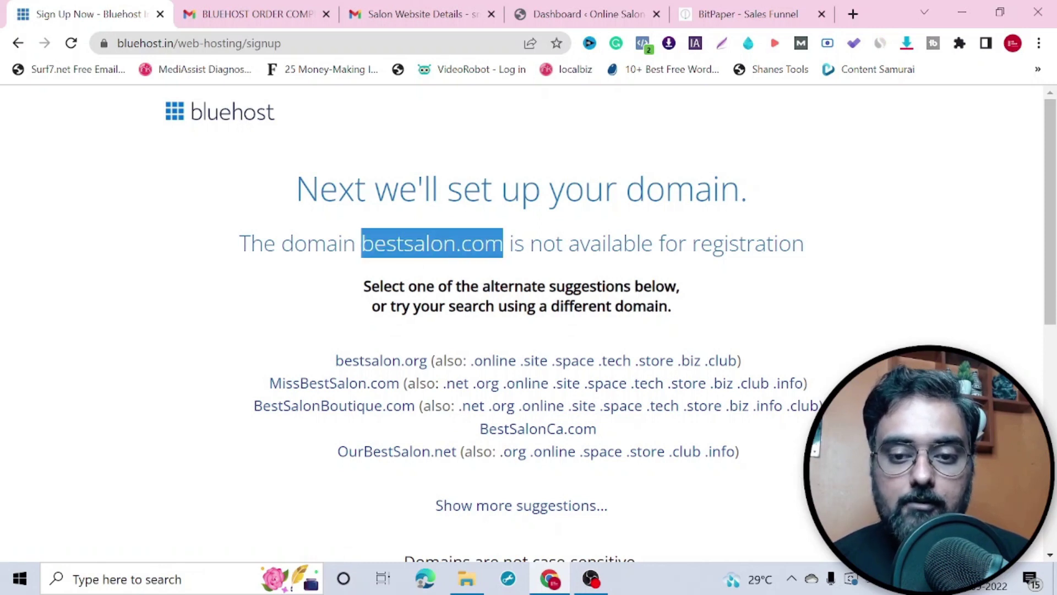
pyautogui.scroll(-3, 1041, 268)
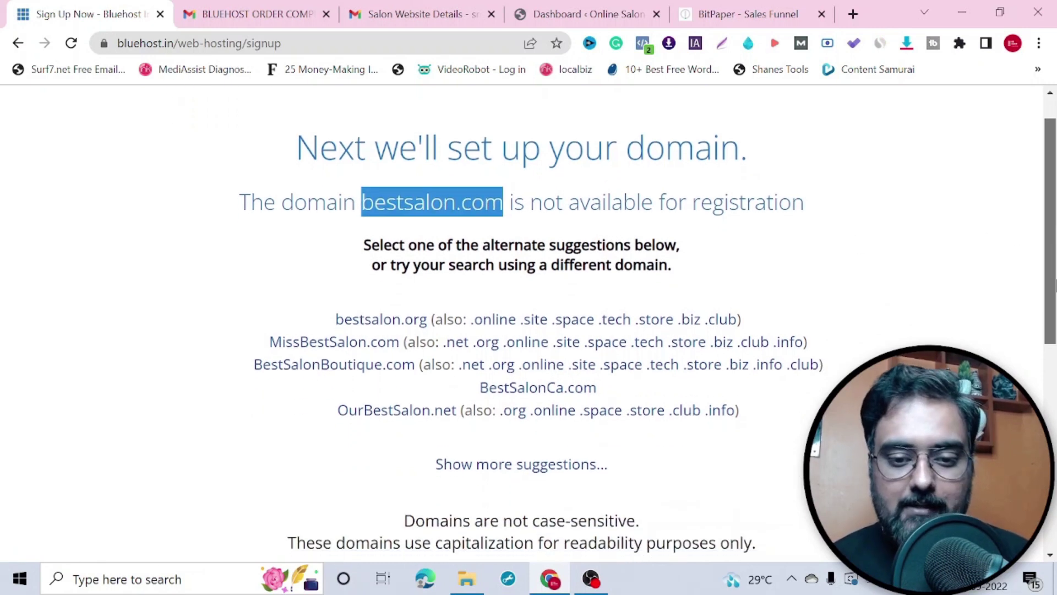
pyautogui.moveTo(1055, 326); pyautogui.dragTo(1055, 345)
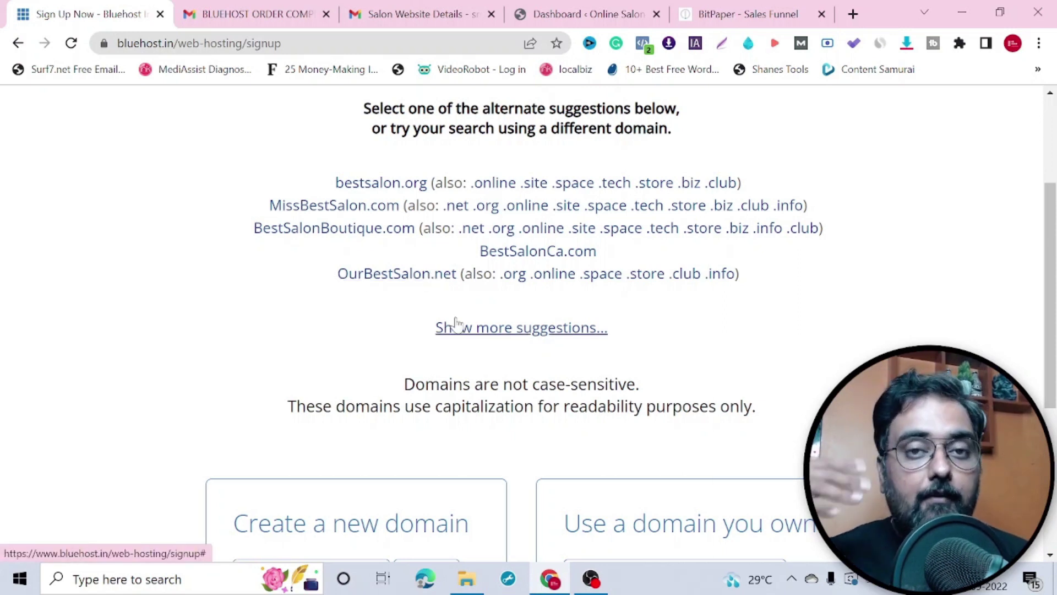
pyautogui.moveTo(1051, 336); pyautogui.dragTo(1052, 440)
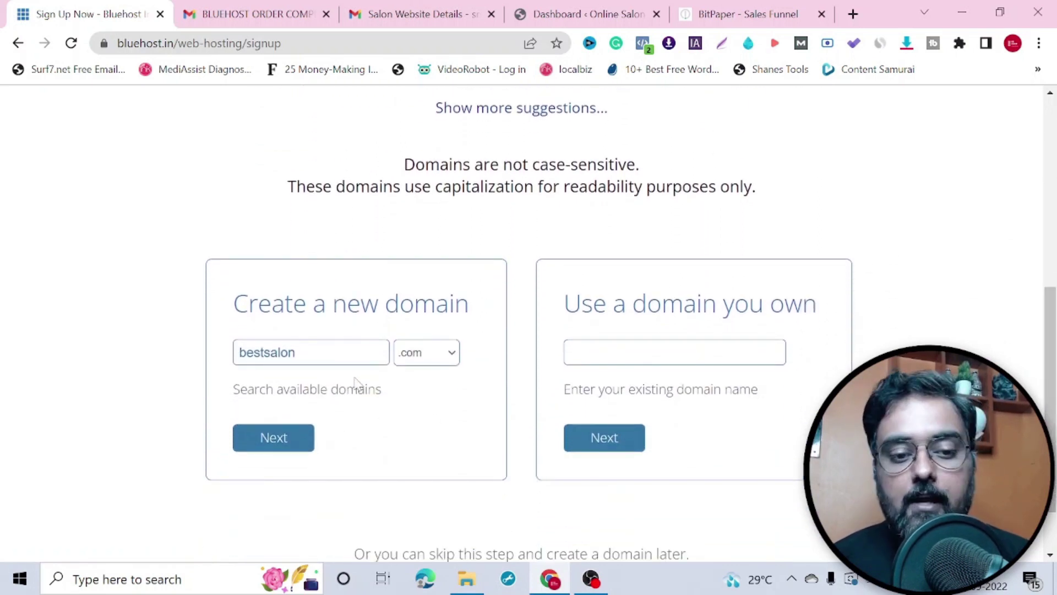
pyautogui.click(296, 353)
pyautogui.write('sayan')
pyautogui.hotkey('ctrl', 'a')
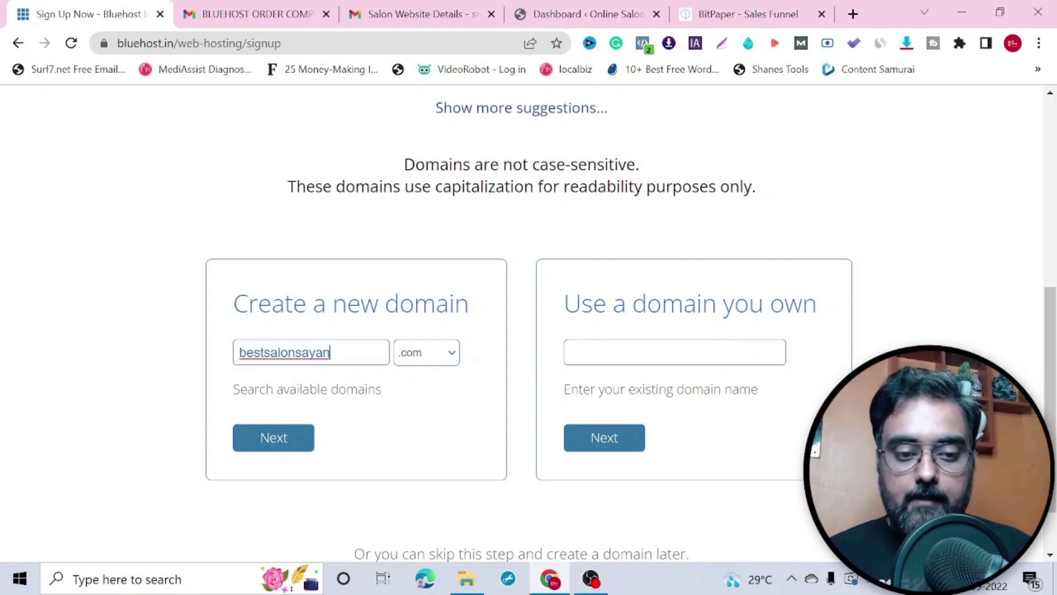
pyautogui.click(274, 445)
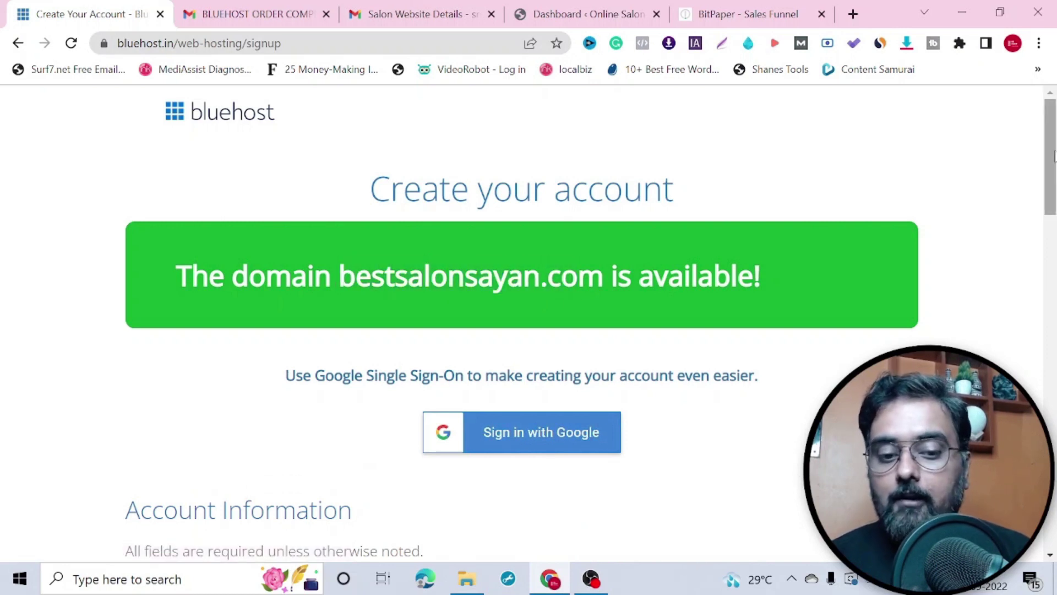
# - Compare the Account Plan terms, keep Plus Hosting 36 Month, and remove Domain Privacy + Protection from the package extras
pyautogui.scroll(-5, 529, 322)
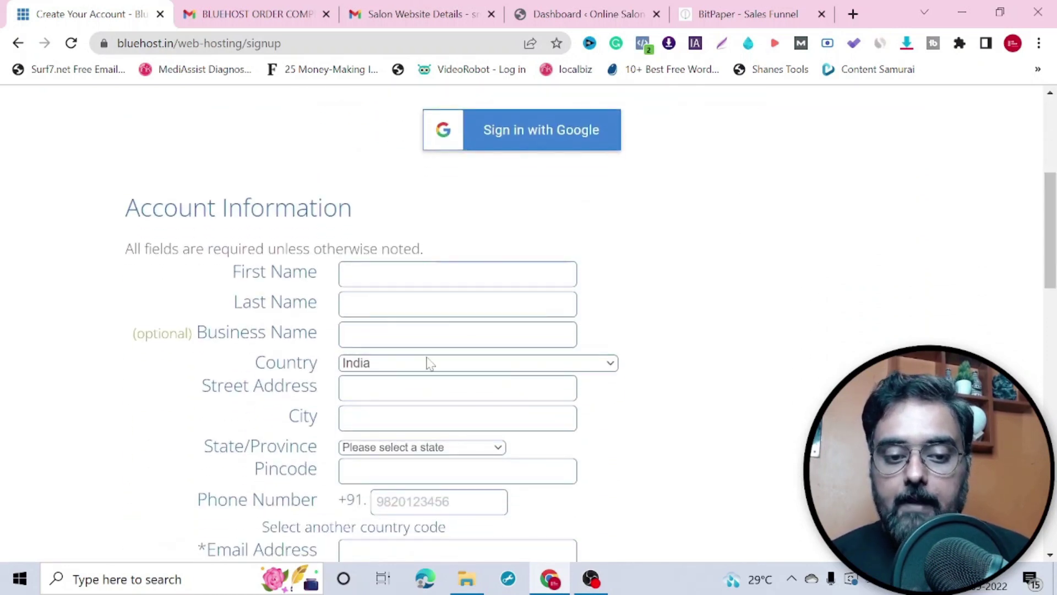
pyautogui.moveTo(1050, 197); pyautogui.dragTo(1051, 368)
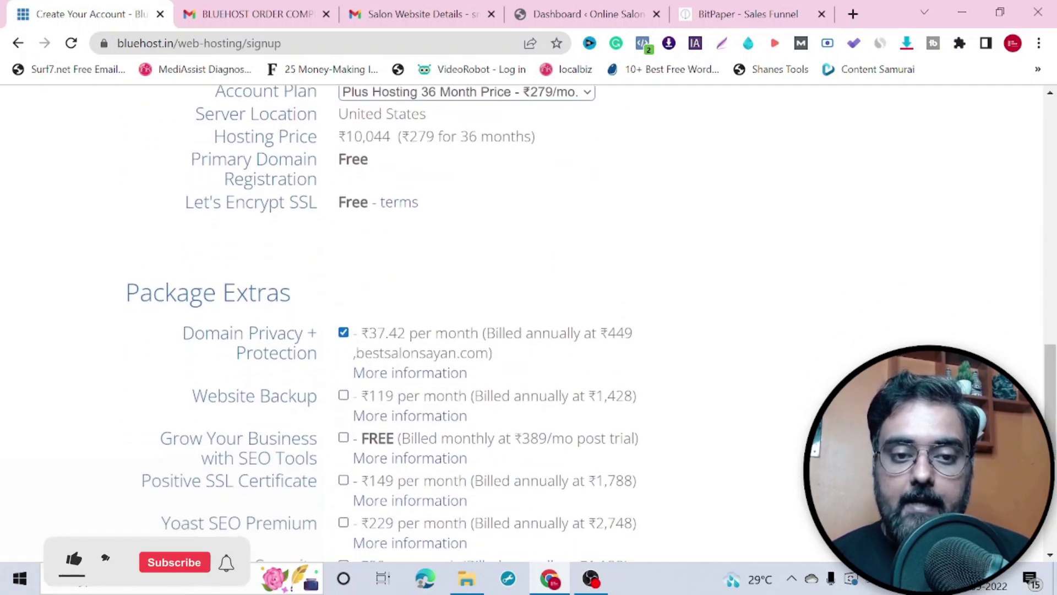
pyautogui.moveTo(339, 136); pyautogui.dragTo(547, 154)
pyautogui.click(547, 154)
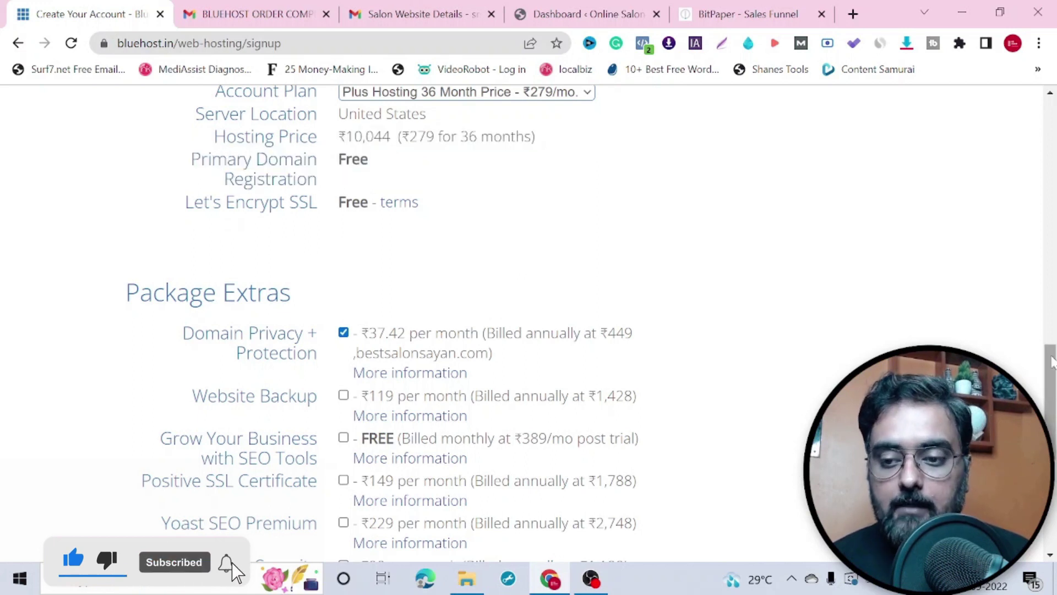
pyautogui.moveTo(1052, 356); pyautogui.dragTo(1052, 335)
pyautogui.click(588, 182)
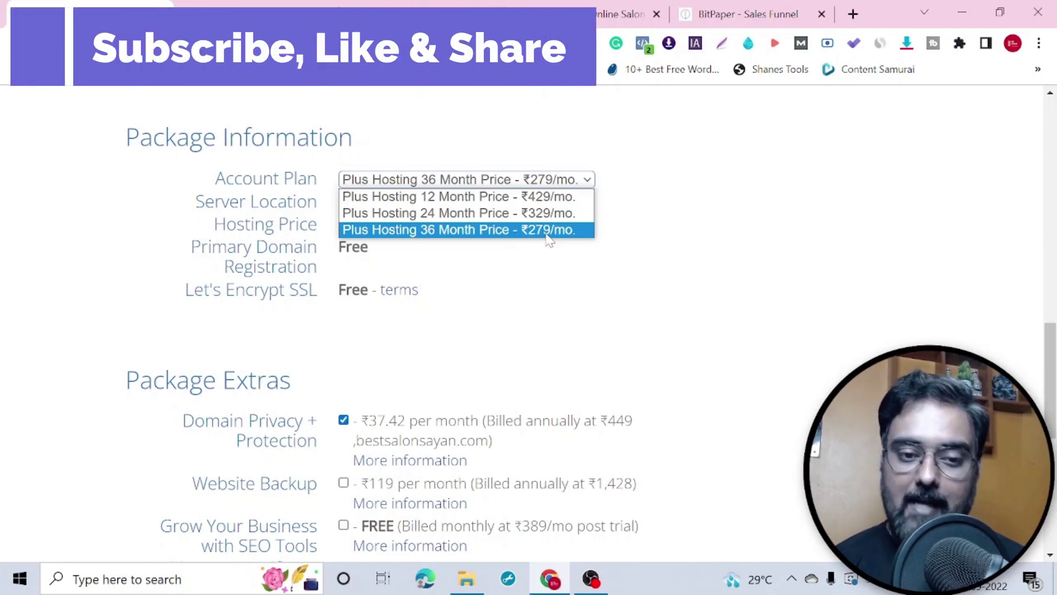
pyautogui.click(345, 424)
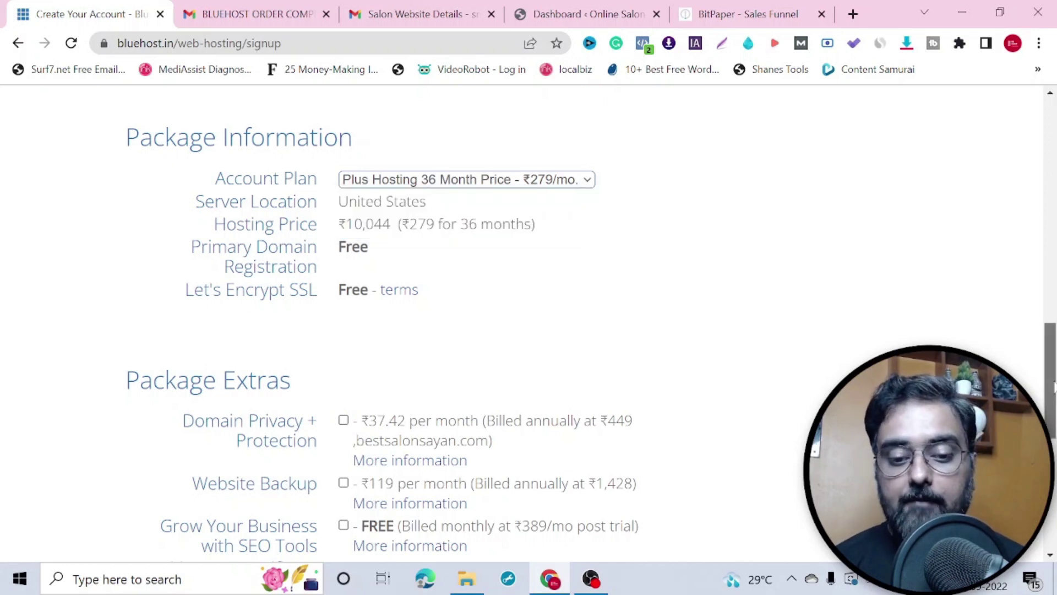
# - Check the order's savings and total below the package extras, and accept the auto renewal terms, terms of service and privacy notice
pyautogui.scroll(-5, 528, 319)
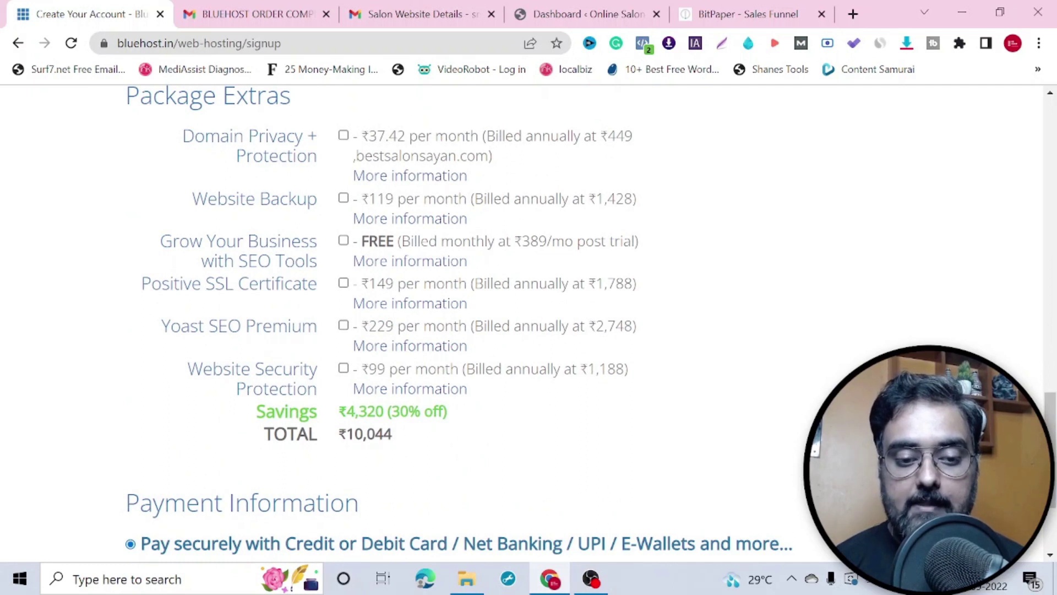
pyautogui.moveTo(338, 411); pyautogui.dragTo(488, 422)
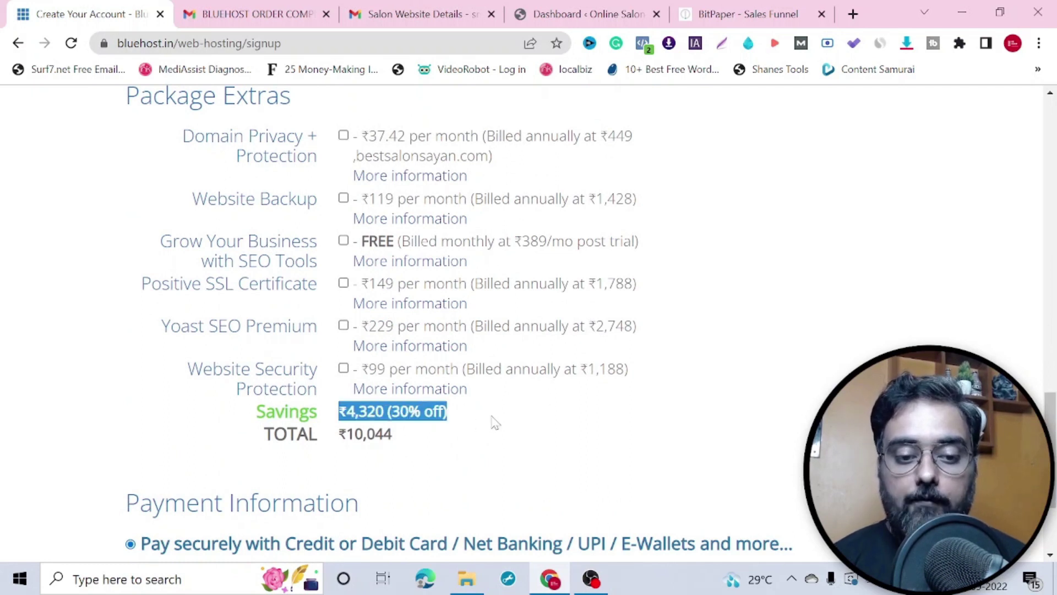
pyautogui.click(494, 422)
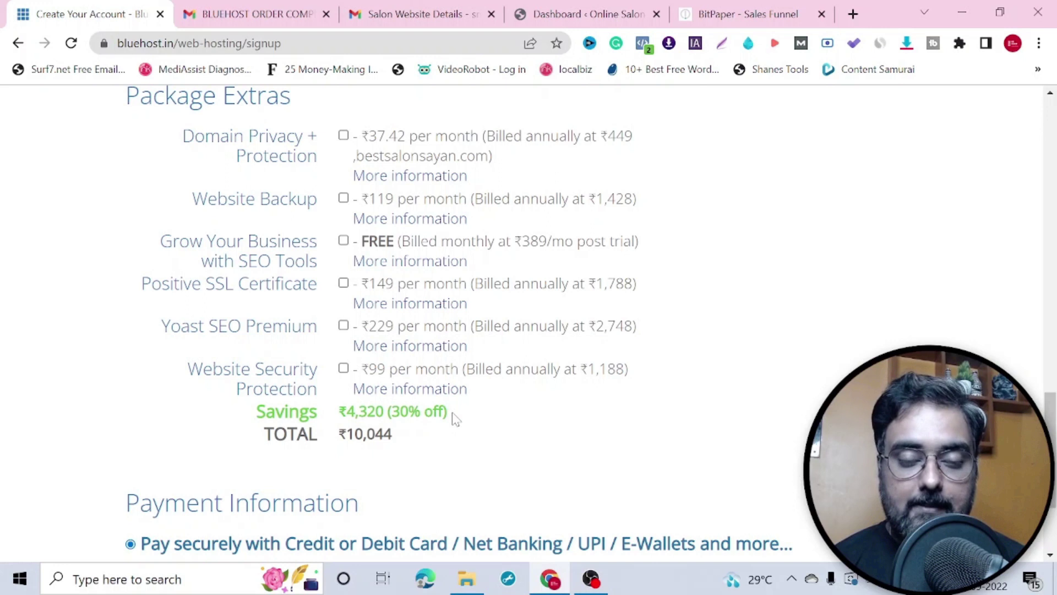
pyautogui.moveTo(1051, 404); pyautogui.dragTo(1052, 443)
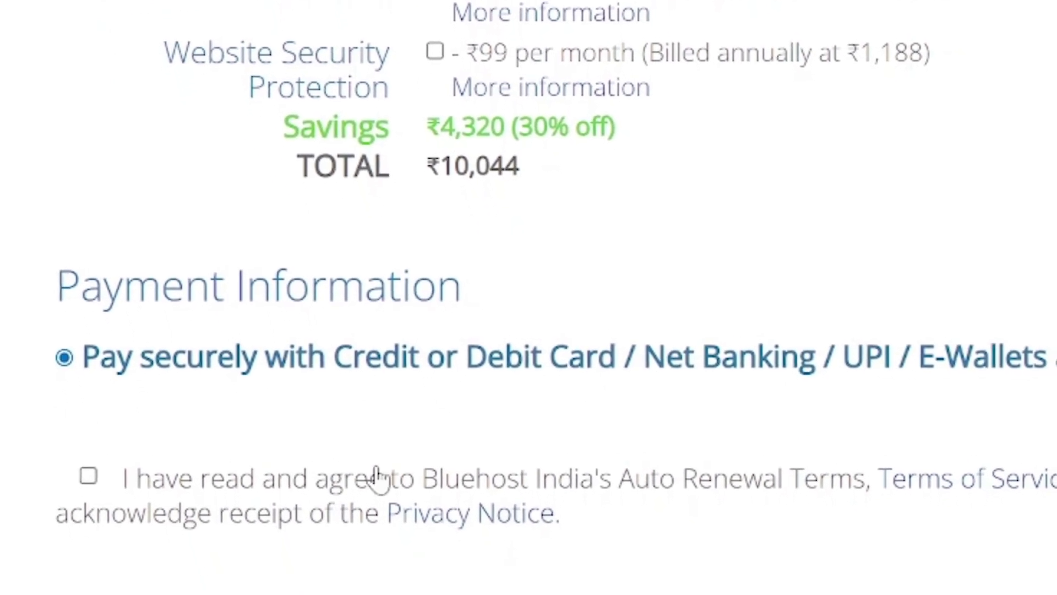
pyautogui.click(89, 476)
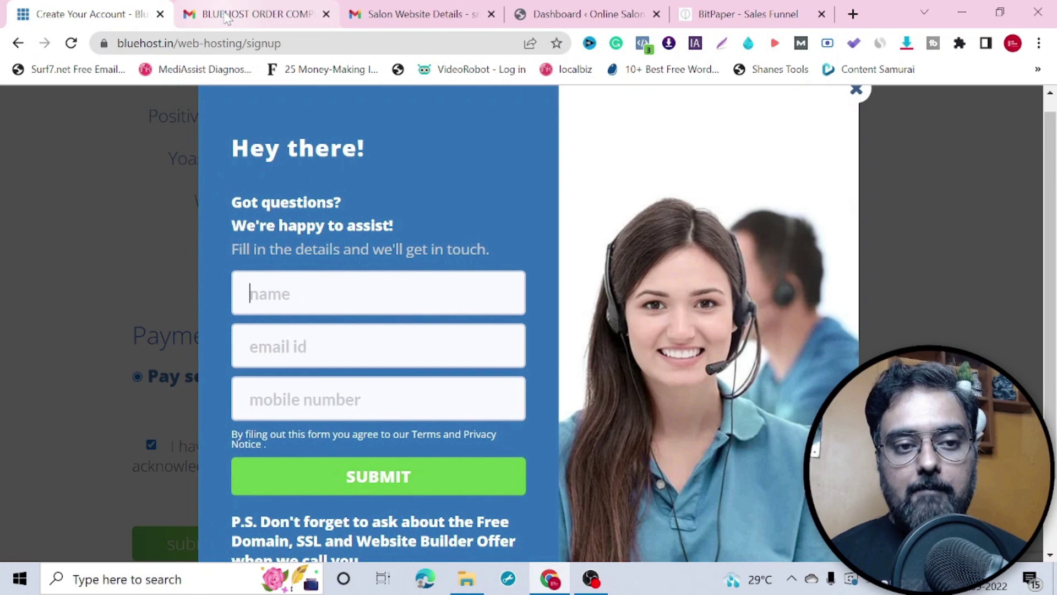
# - View the Bluehost order confirmation email in Gmail, and open the General settings in the Online Salon WordPress dashboard
pyautogui.click(227, 15)
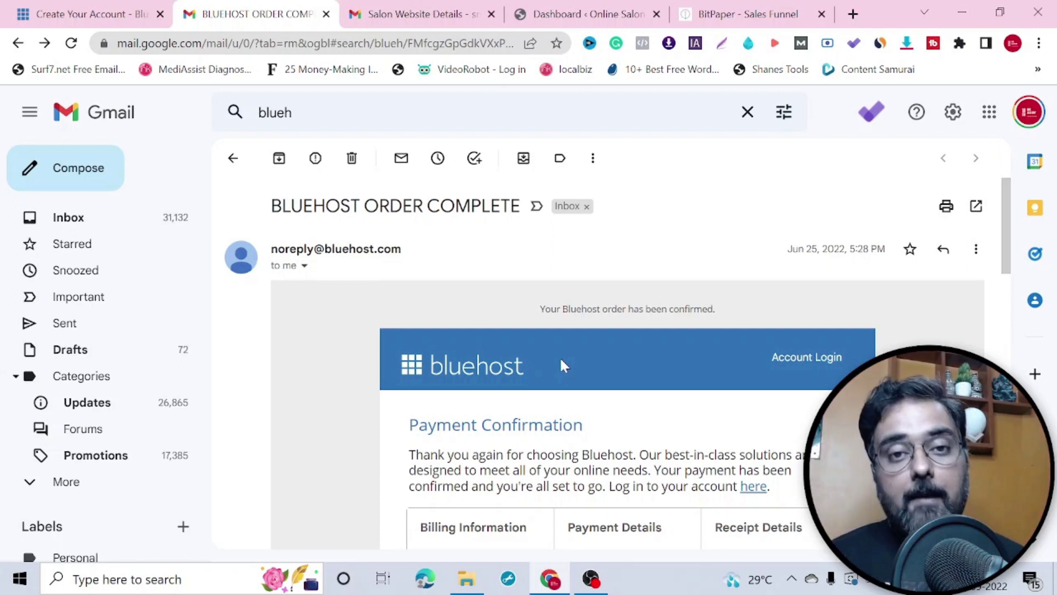
pyautogui.click(574, 23)
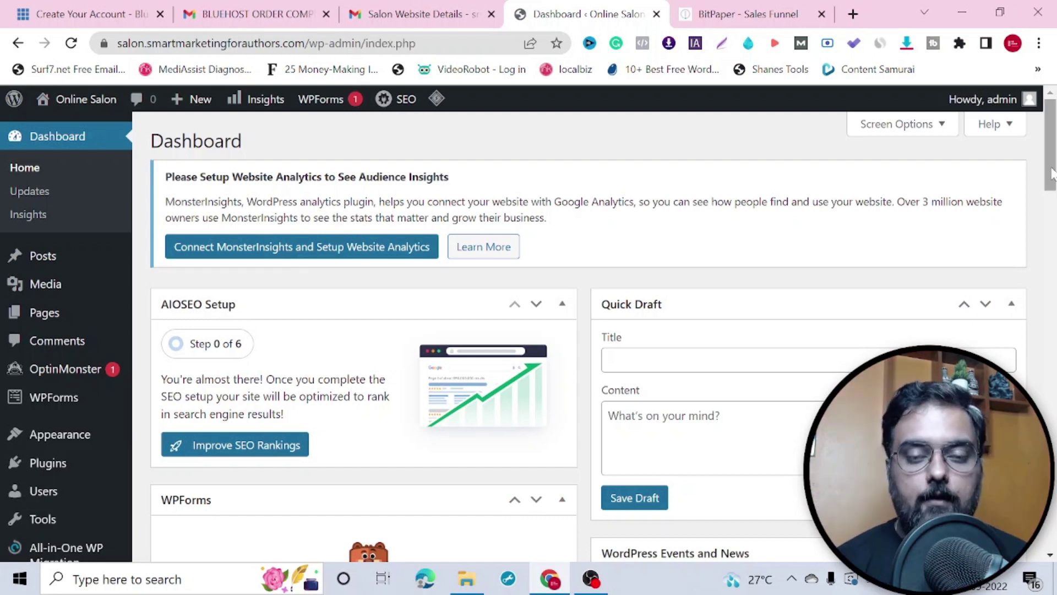
pyautogui.moveTo(1052, 173); pyautogui.dragTo(1052, 237)
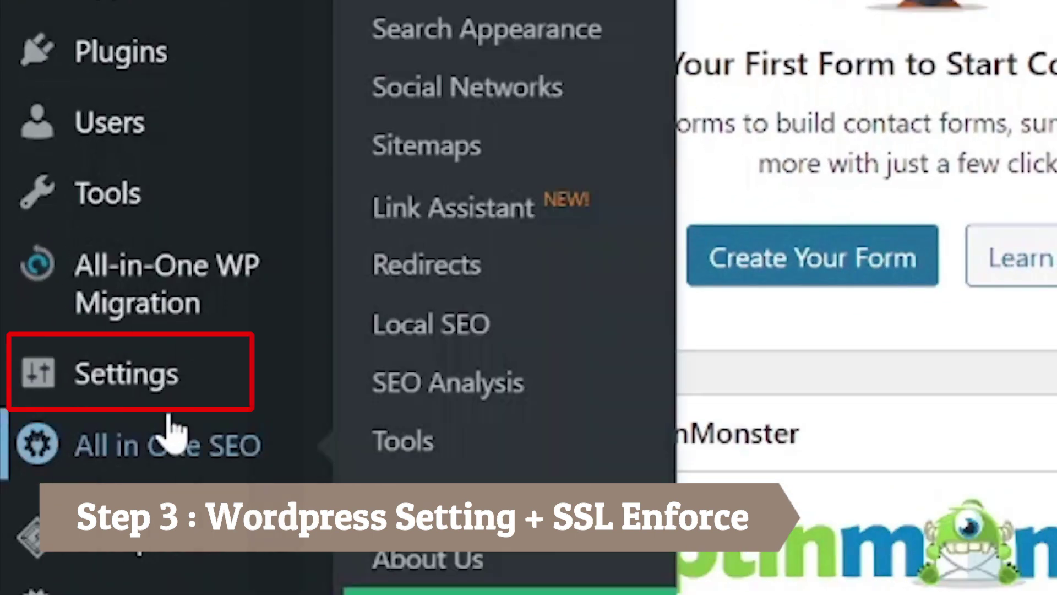
pyautogui.moveTo(47, 423)
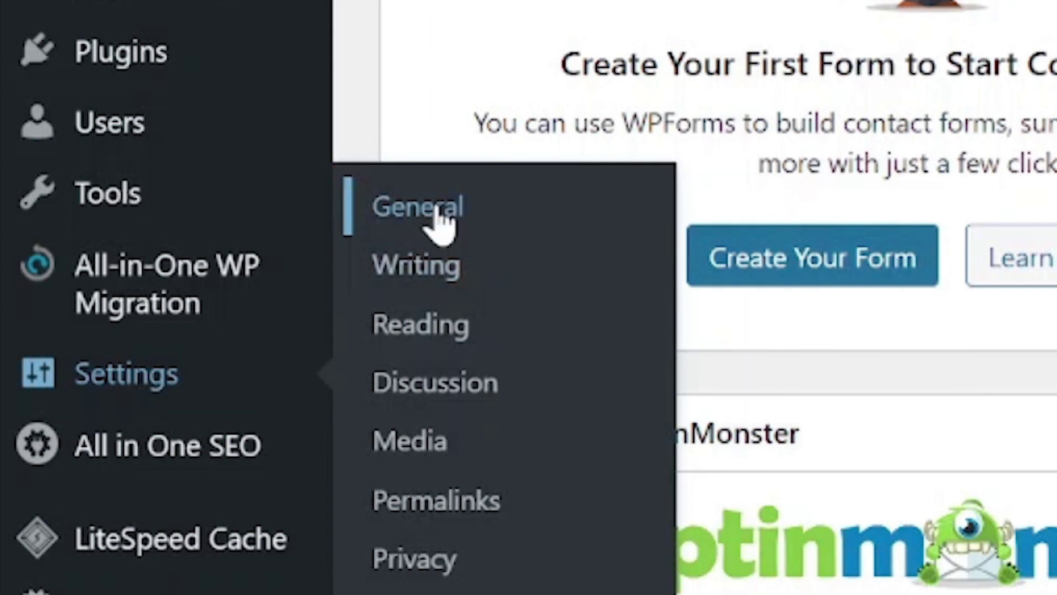
pyautogui.click(440, 218)
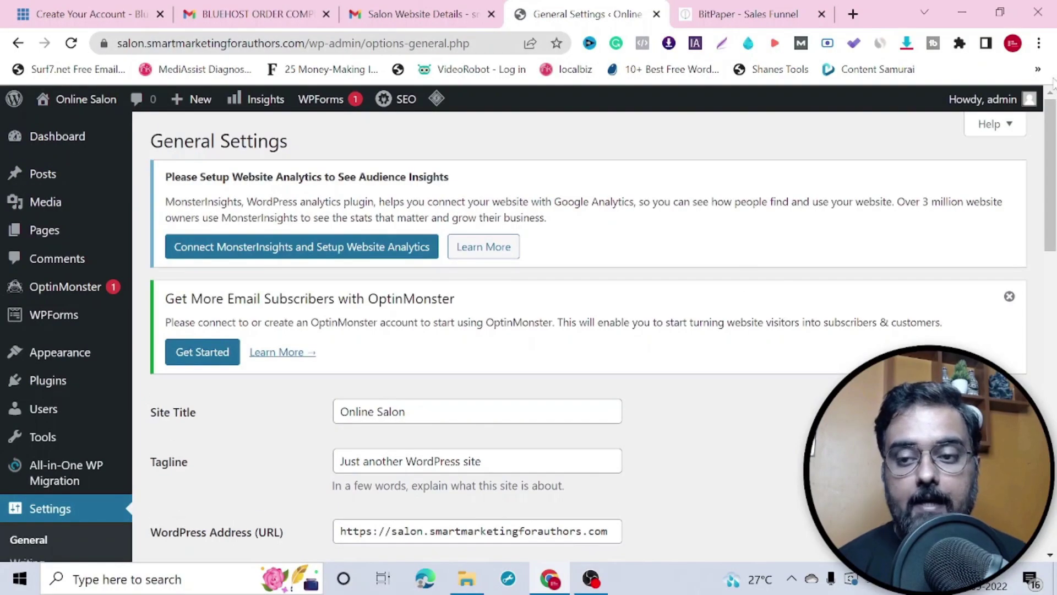
# - Review the General settings from site title and addresses to time format, and the Writing settings down to Update Services
pyautogui.moveTo(1051, 130); pyautogui.dragTo(1051, 191)
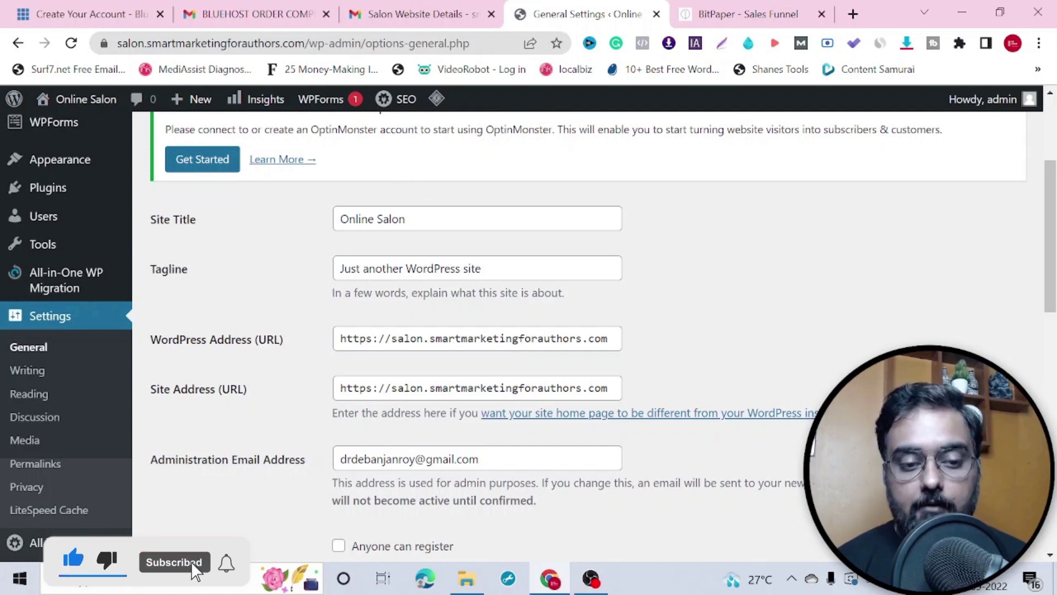
pyautogui.moveTo(1055, 306); pyautogui.dragTo(1055, 393)
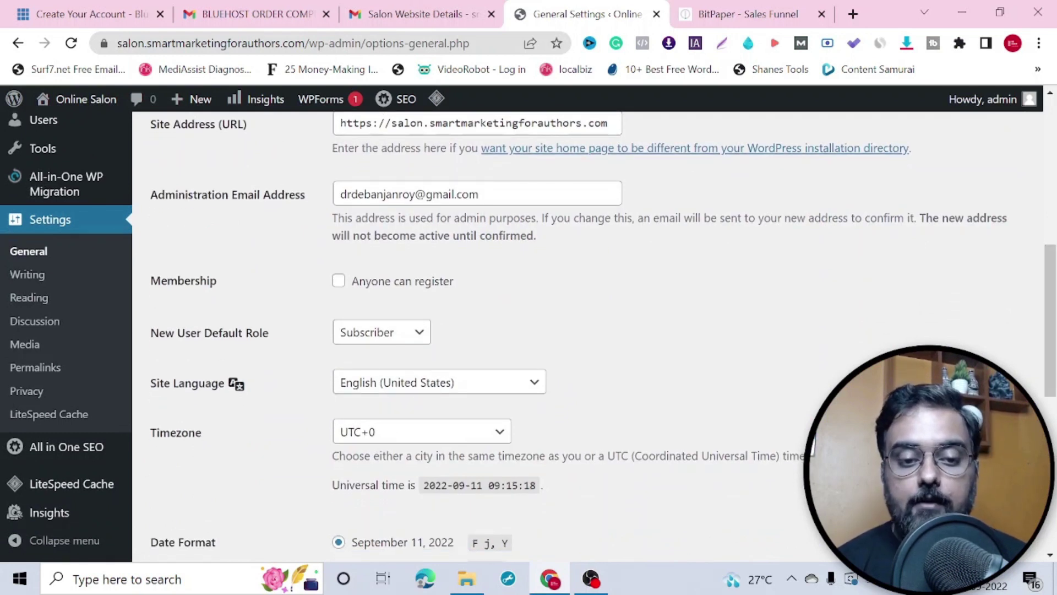
pyautogui.moveTo(1049, 319); pyautogui.dragTo(1049, 469)
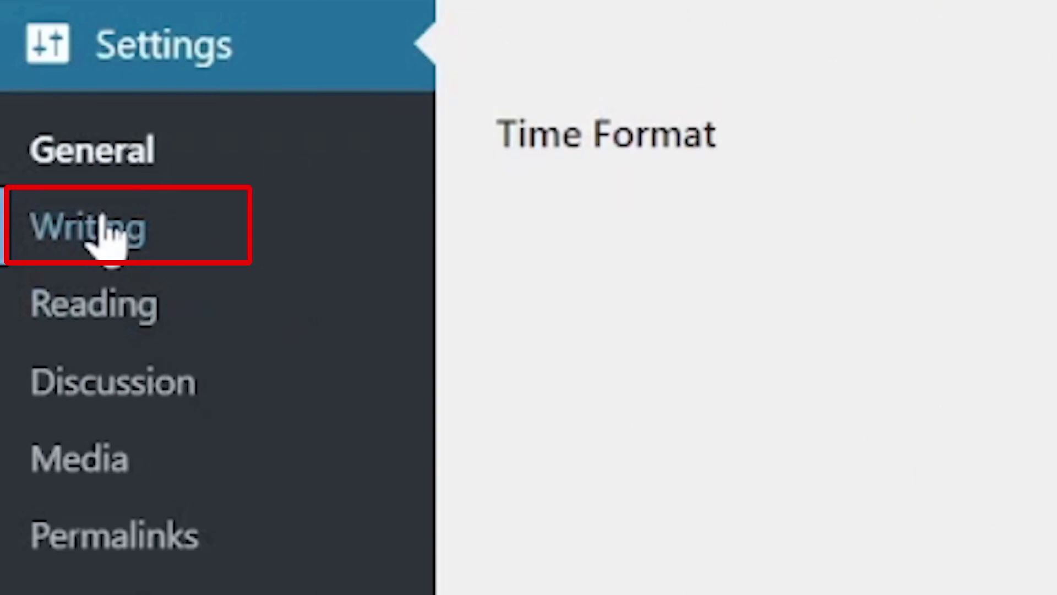
pyautogui.click(104, 225)
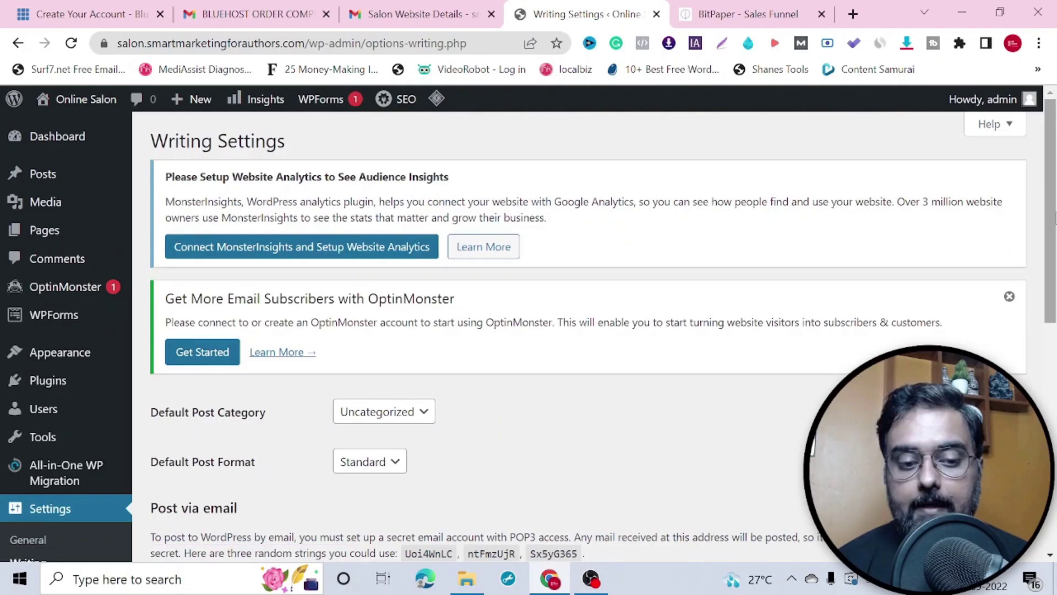
pyautogui.scroll(-2, 550, 331)
pyautogui.scroll(-5, 437, 208)
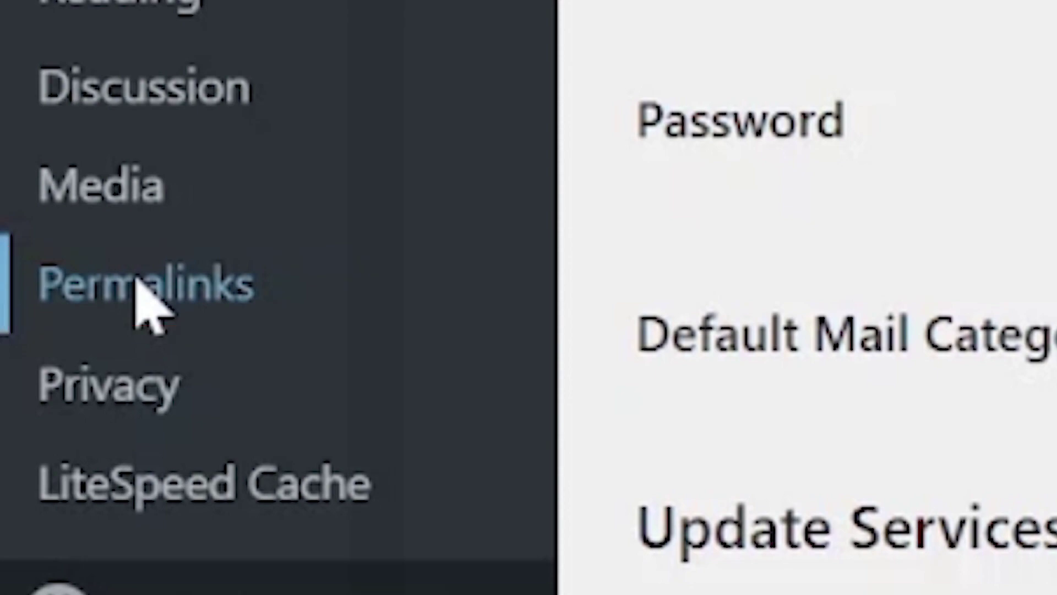
# - Set the site's permalink structure to Post name in the Permalink settings and save the changes
pyautogui.click(137, 279)
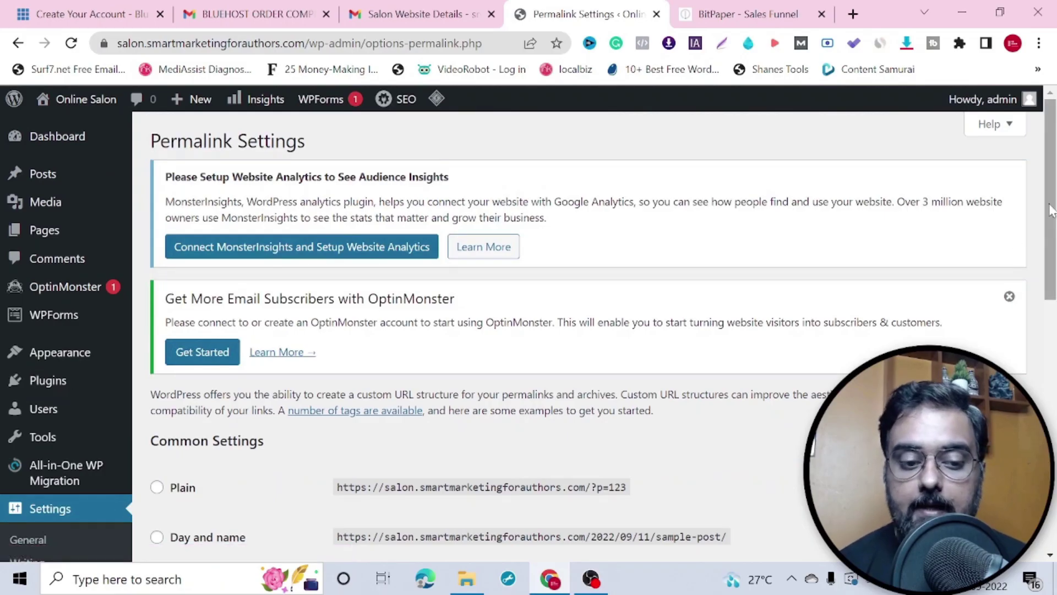
pyautogui.moveTo(1051, 210); pyautogui.dragTo(1051, 357)
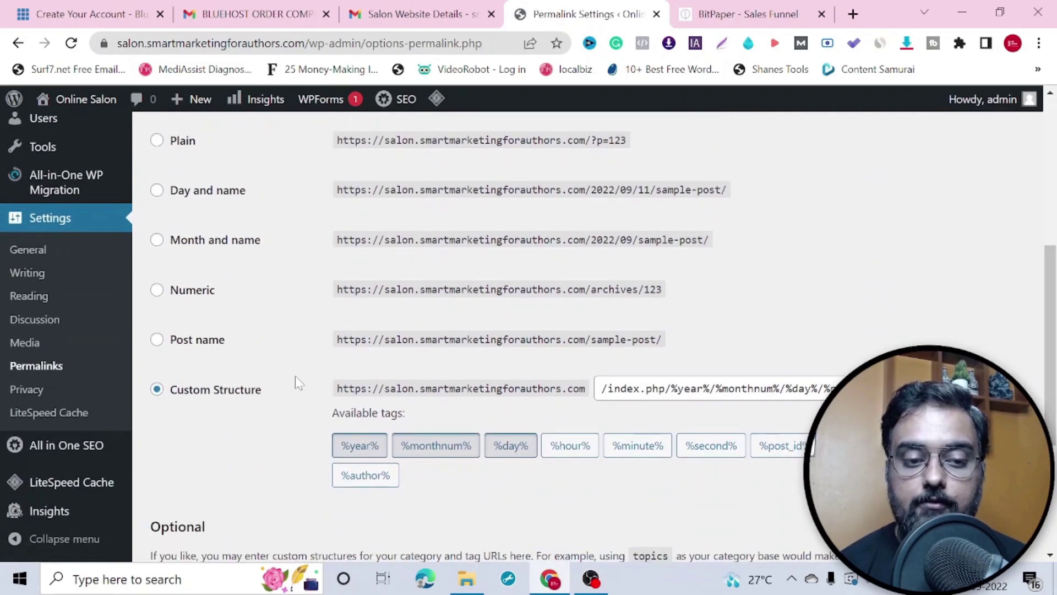
pyautogui.click(158, 341)
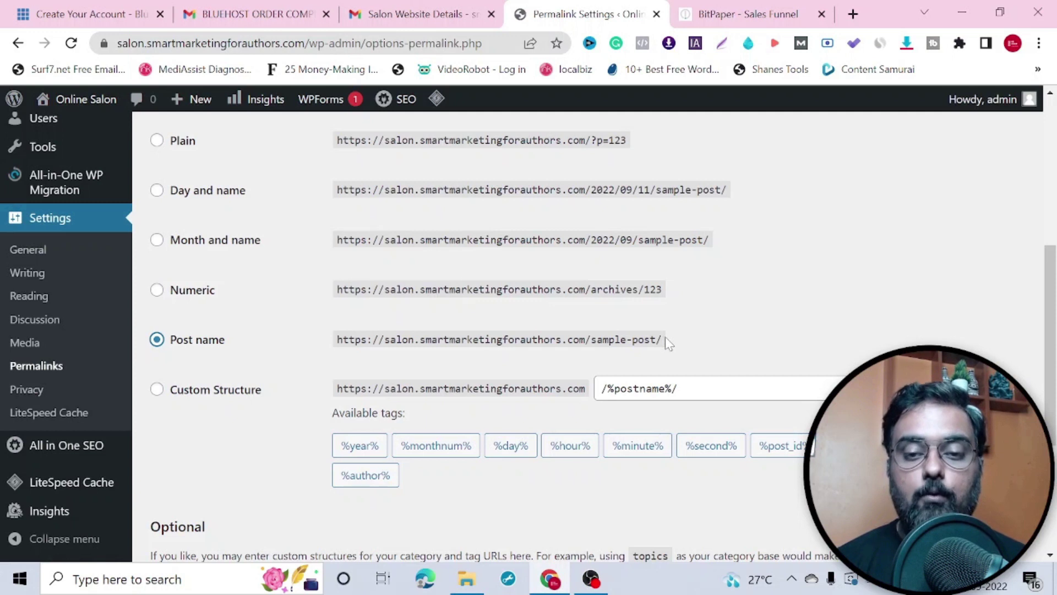
pyautogui.moveTo(1049, 364); pyautogui.dragTo(1049, 467)
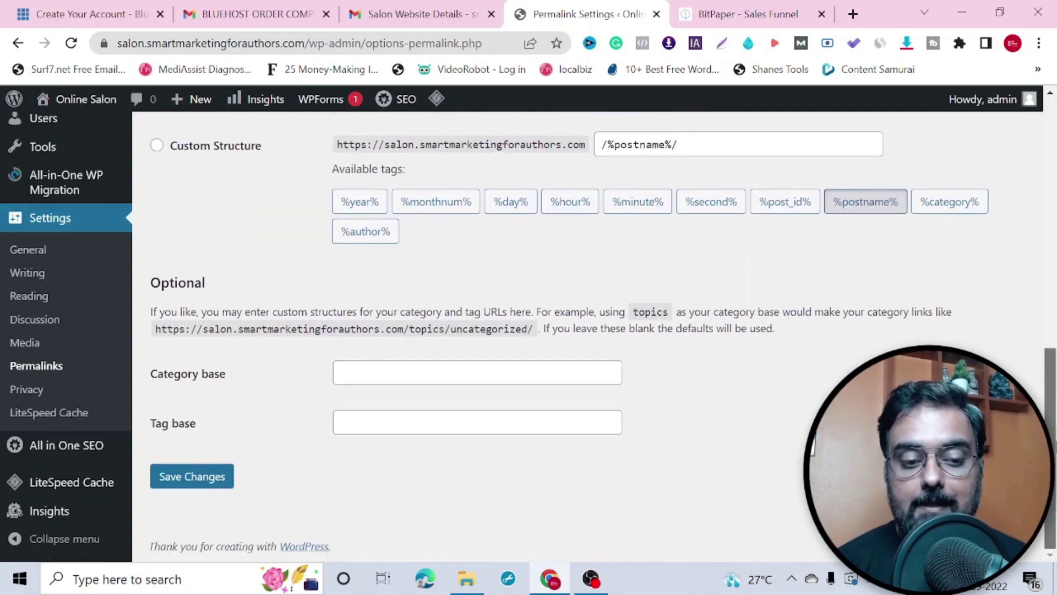
pyautogui.click(190, 480)
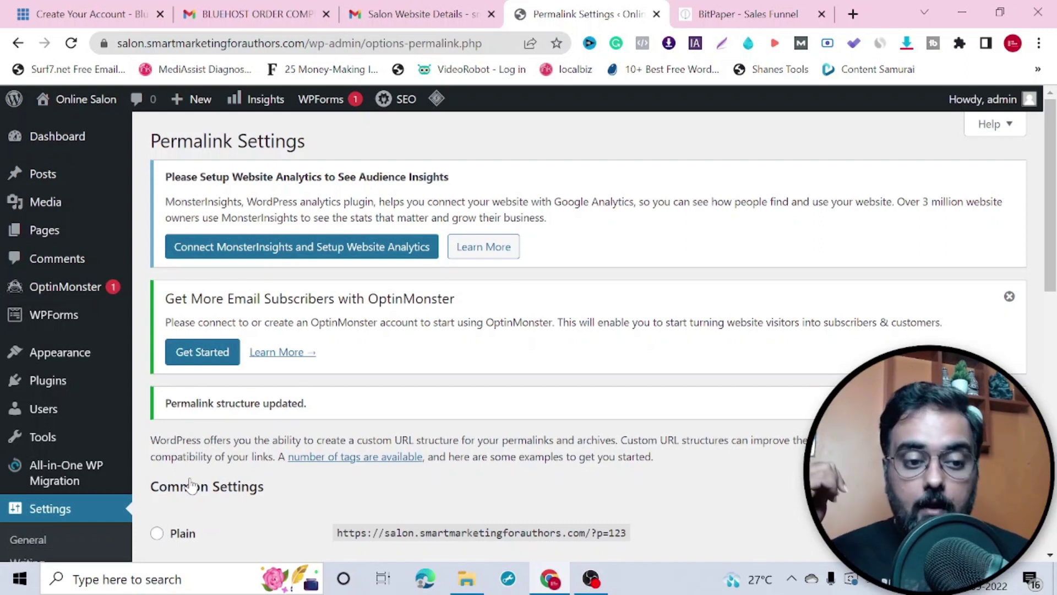
# - Find the Really Simple SSL plugin by searching for "really simple ssl" among new plugins, and install and activate it
pyautogui.moveTo(65, 397)
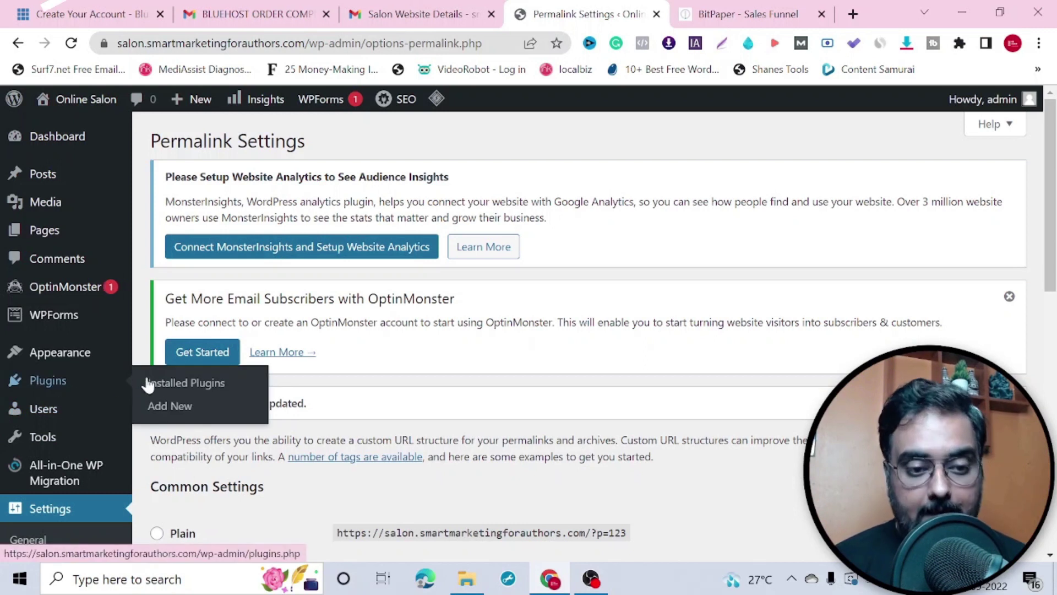
pyautogui.click(172, 408)
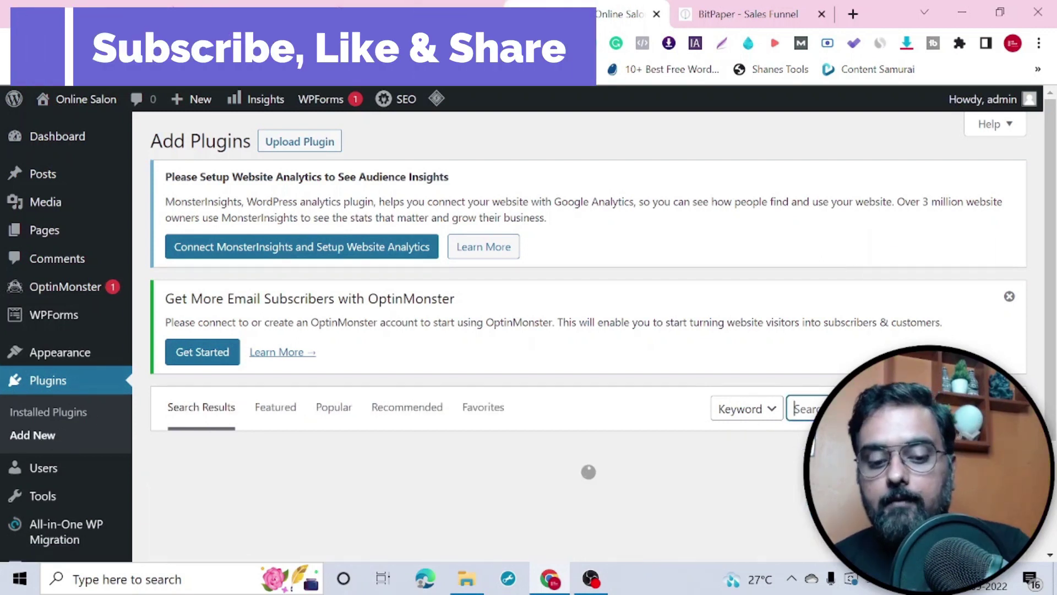
pyautogui.write('re')
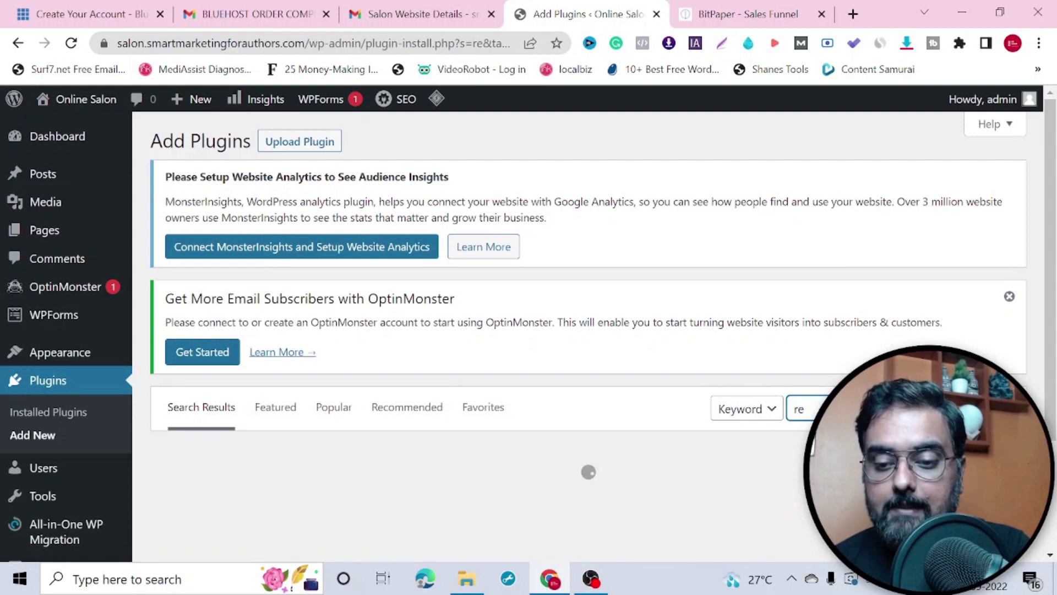
pyautogui.write('ally')
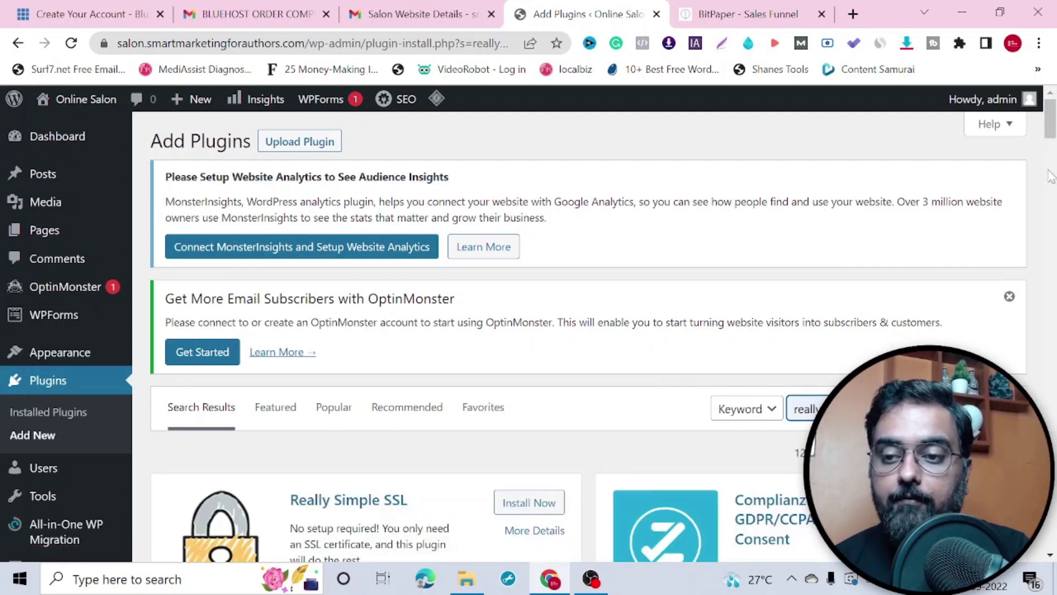
pyautogui.scroll(-5, 317, 204)
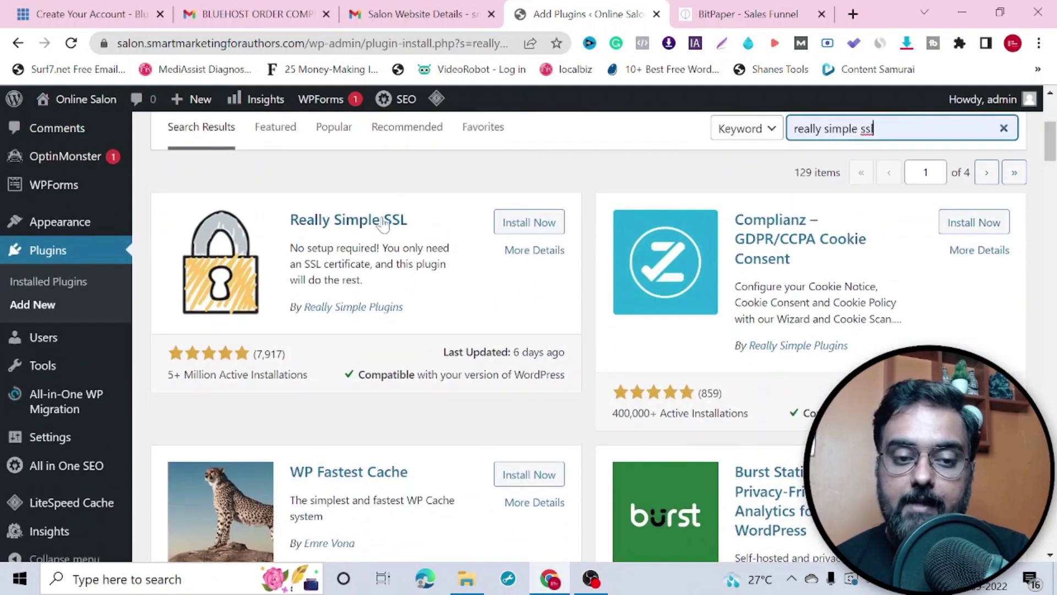
pyautogui.click(521, 226)
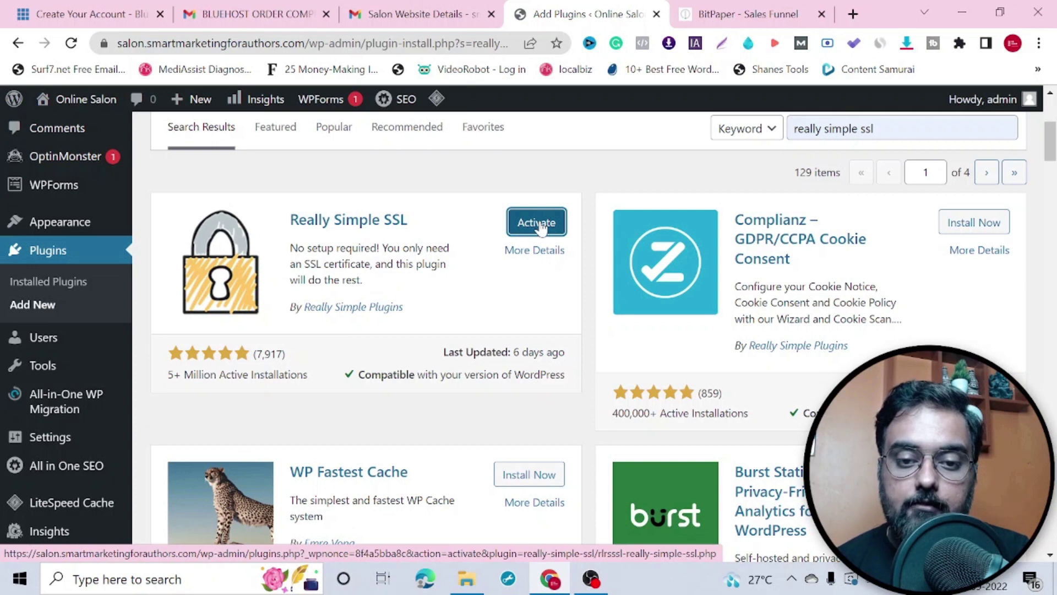
pyautogui.click(539, 226)
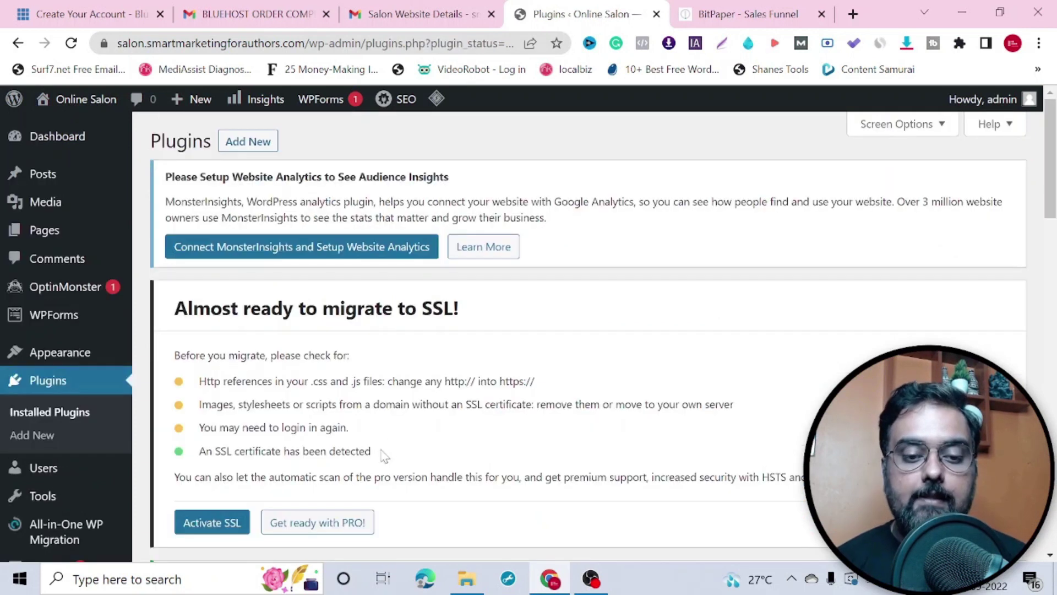
# - Activate SSL for the site with Really Simple SSL and review its progress tasks and settings
pyautogui.moveTo(373, 451); pyautogui.dragTo(407, 455)
pyautogui.click(406, 455)
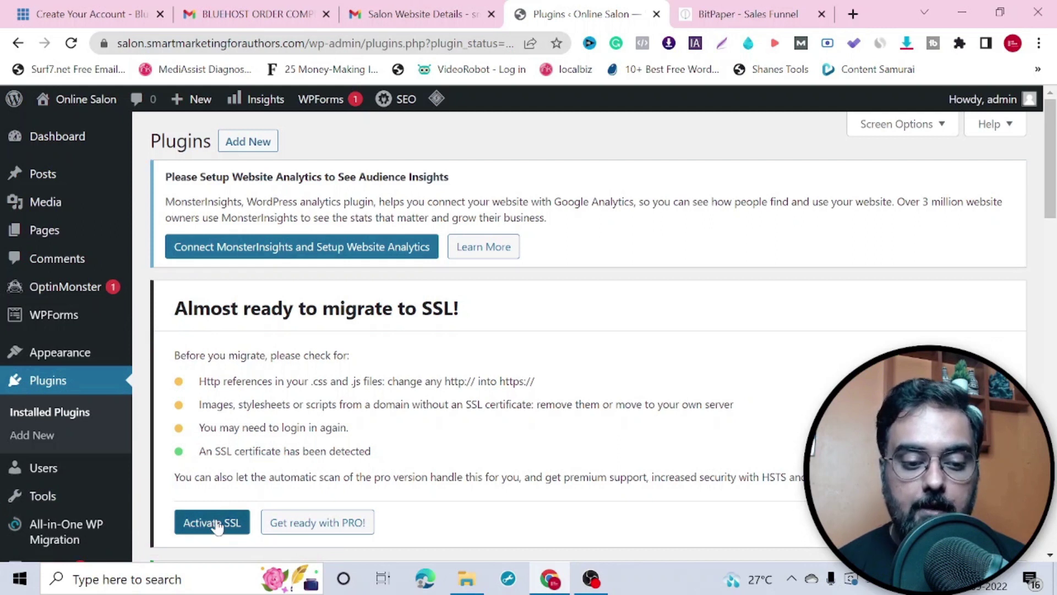
pyautogui.click(212, 522)
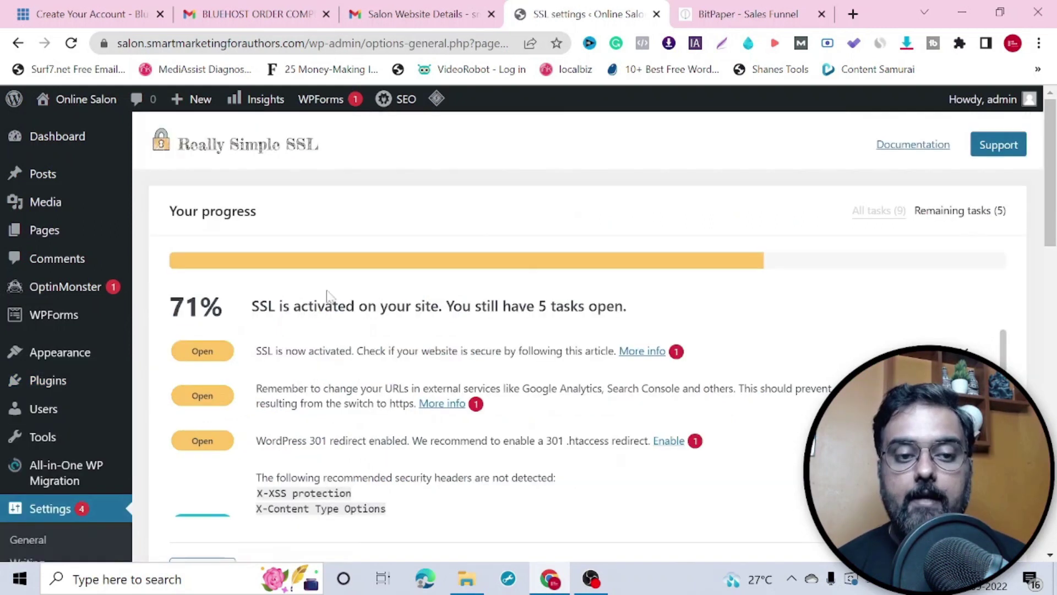
pyautogui.moveTo(1051, 169); pyautogui.dragTo(1038, 230)
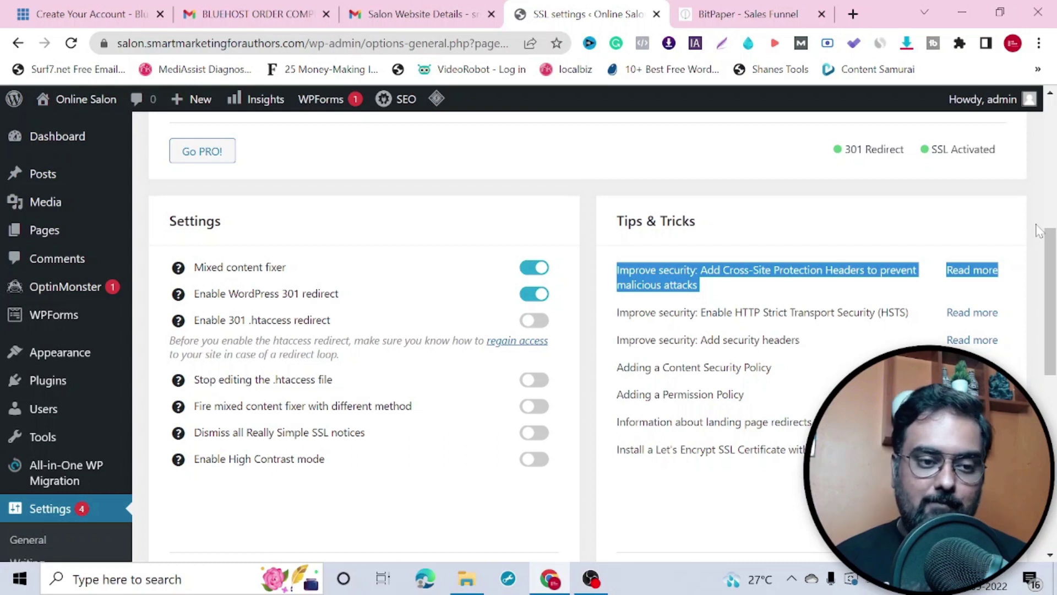
# - Look through the installed themes, start adding a new one, and search the theme library for "astra"
pyautogui.moveTo(48, 353)
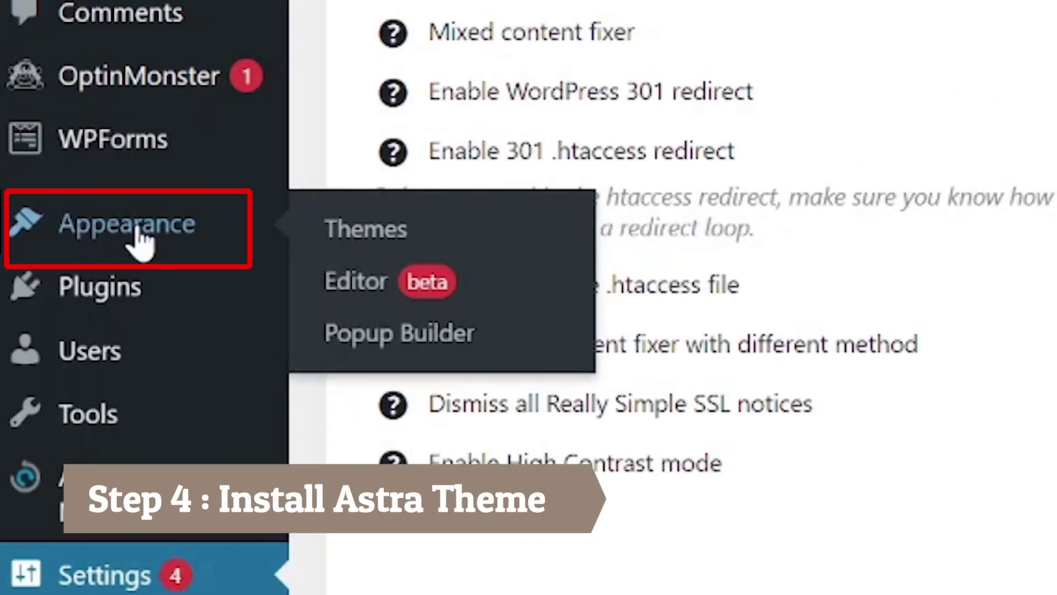
pyautogui.click(137, 231)
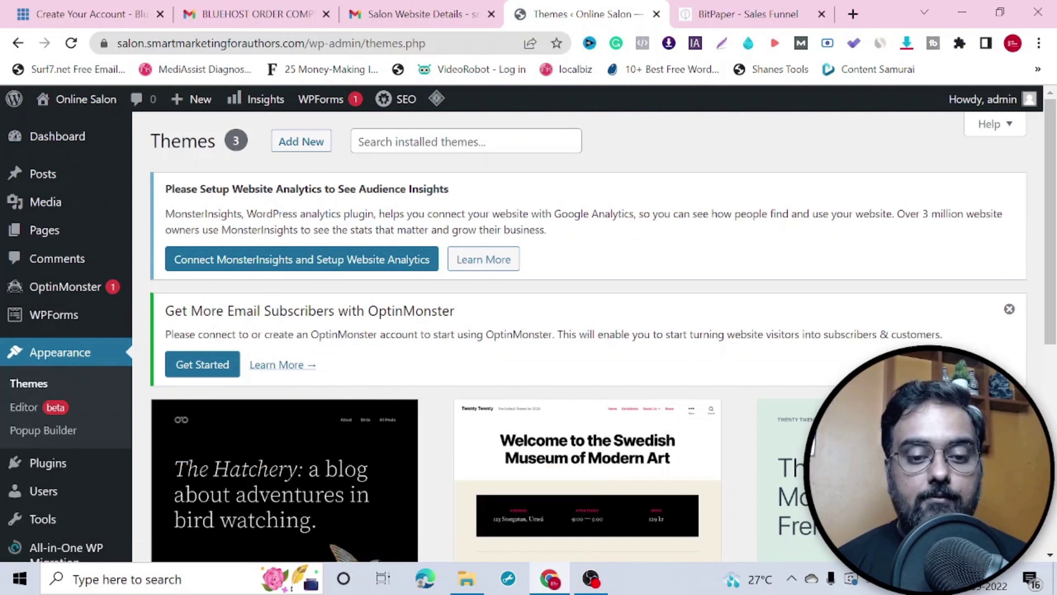
pyautogui.moveTo(1050, 286); pyautogui.dragTo(1050, 491)
pyautogui.click(303, 364)
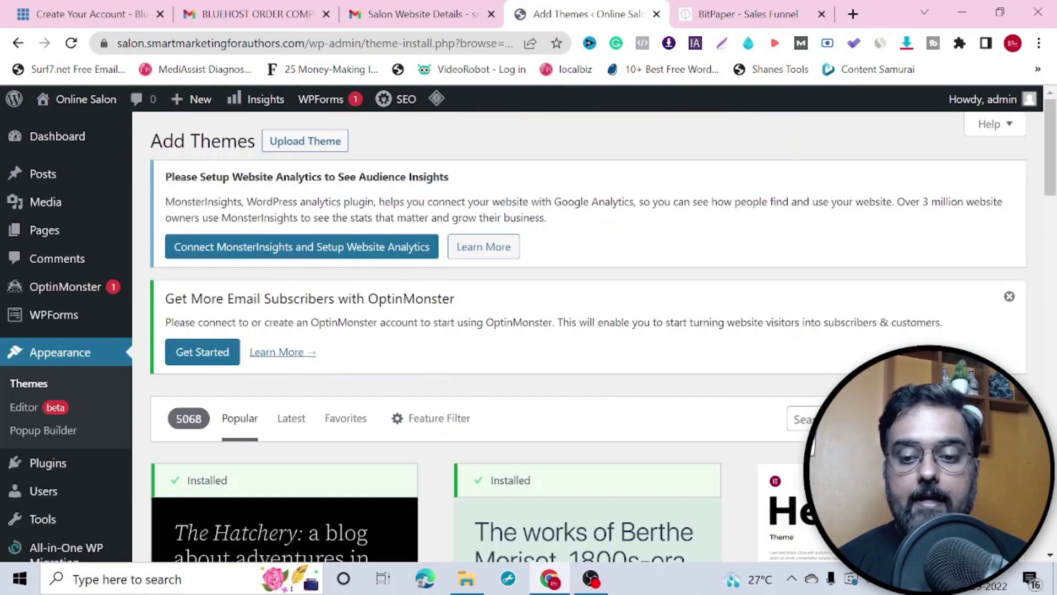
pyautogui.scroll(-2, 315, 362)
pyautogui.click(859, 313)
pyautogui.write('astra')
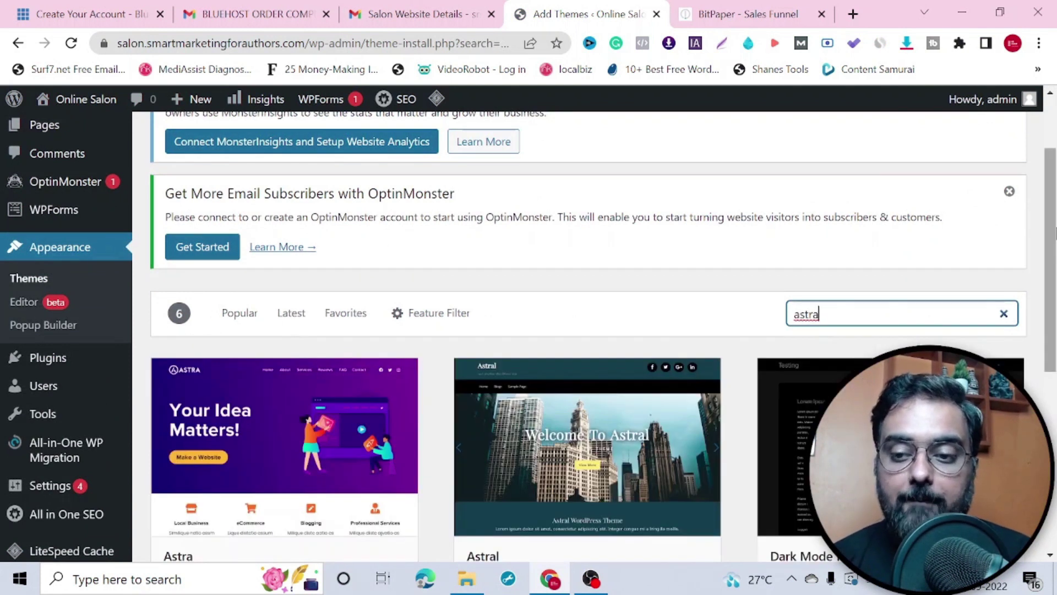
# - Install the Astra theme from the search results and activate it
pyautogui.scroll(-3, 209, 353)
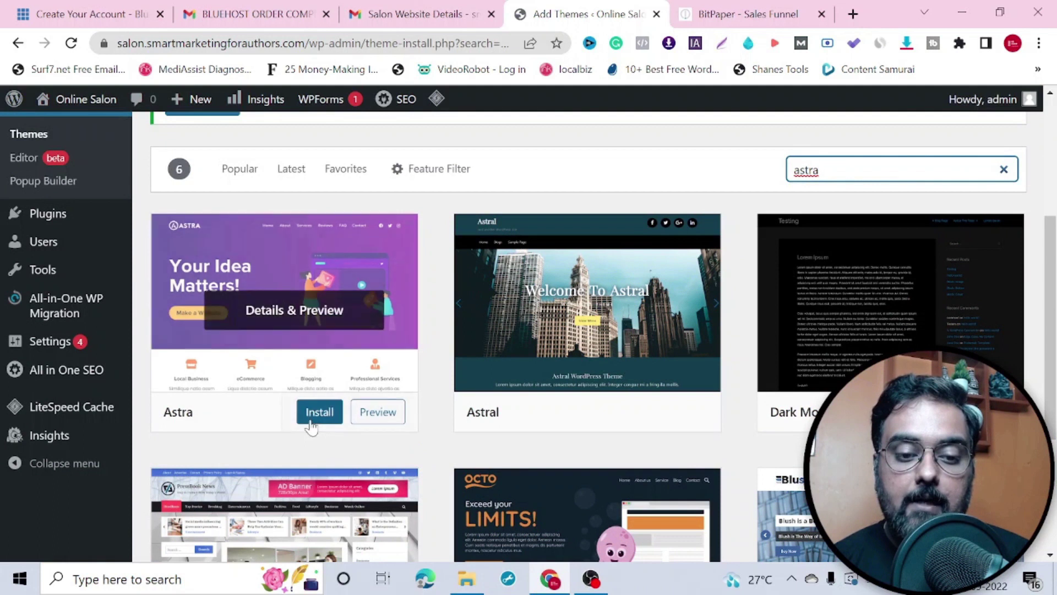
pyautogui.click(312, 419)
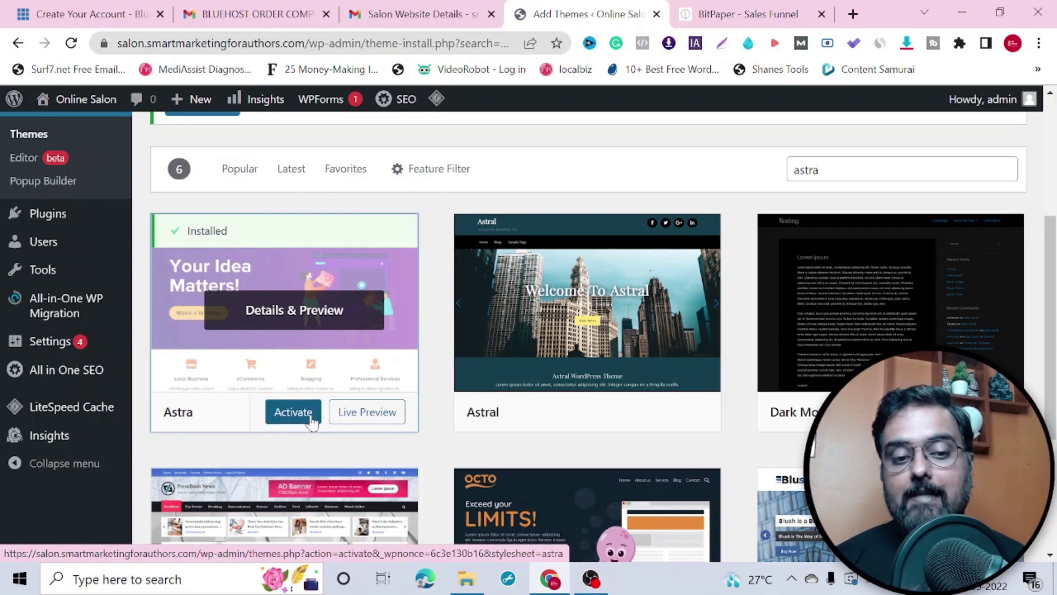
pyautogui.scroll(5, 308, 141)
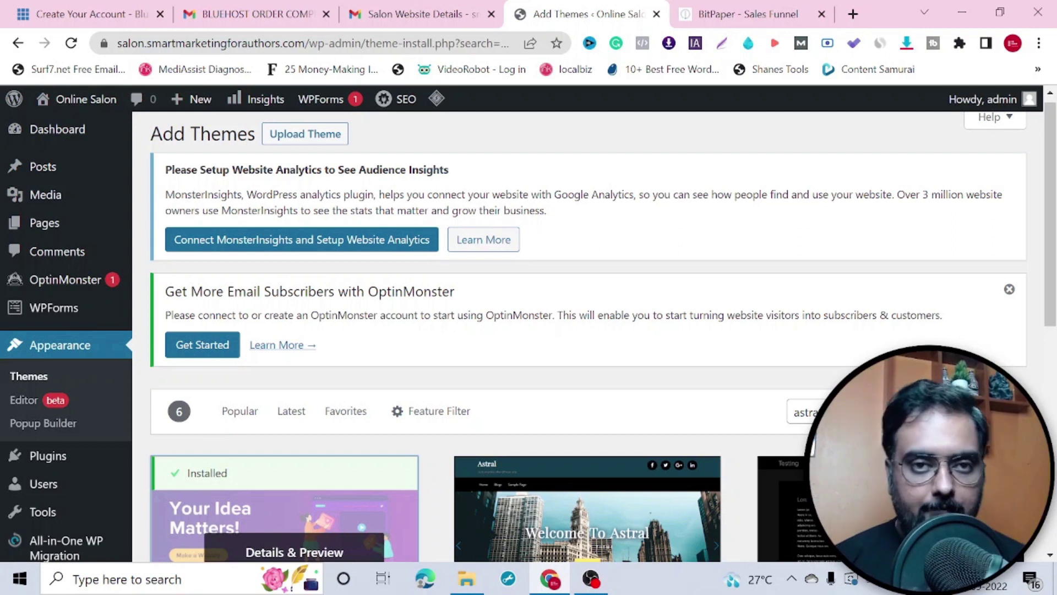
pyautogui.moveTo(1050, 215); pyautogui.dragTo(1050, 358)
pyautogui.click(292, 351)
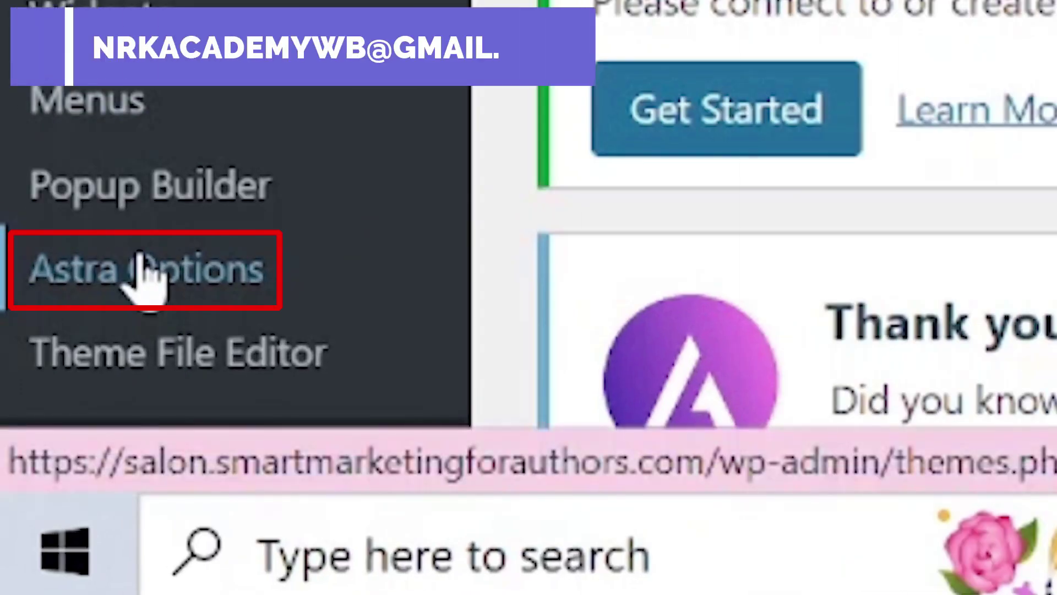
# - Open the Astra Options and install the importer plugin for the free Starter Templates library
pyautogui.click(34, 500)
pyautogui.scroll(-3, 462, 308)
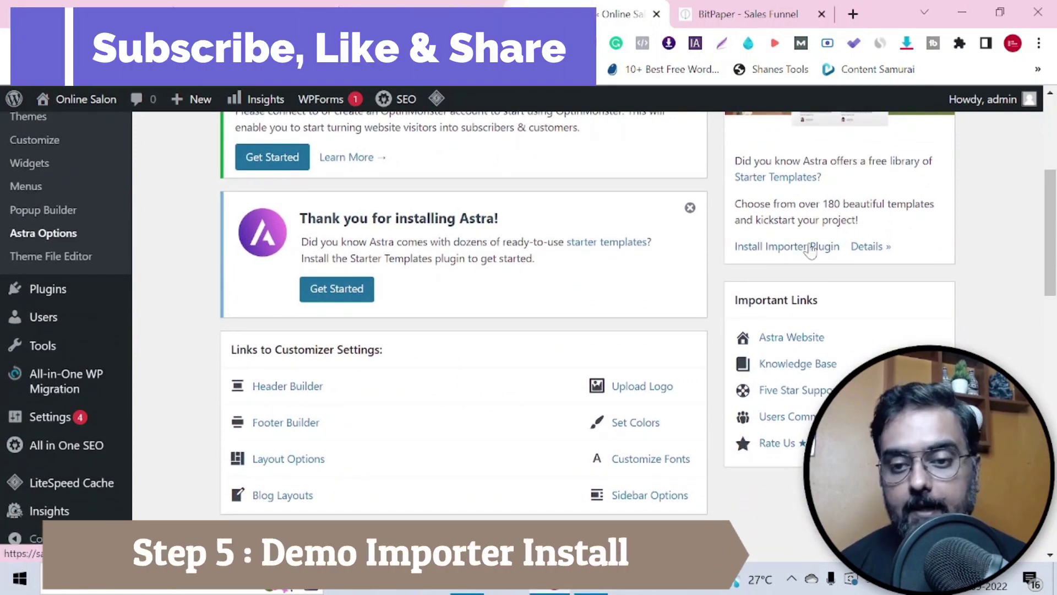
pyautogui.click(809, 247)
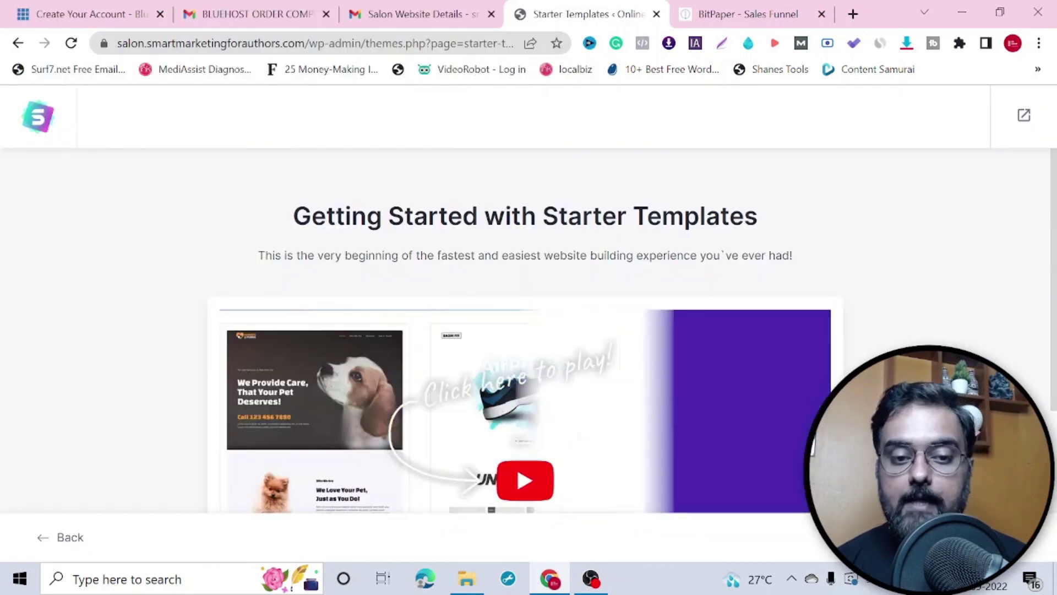
# - Start building the website with Starter Templates and choose Elementor as the page builder
pyautogui.scroll(-3, 523, 330)
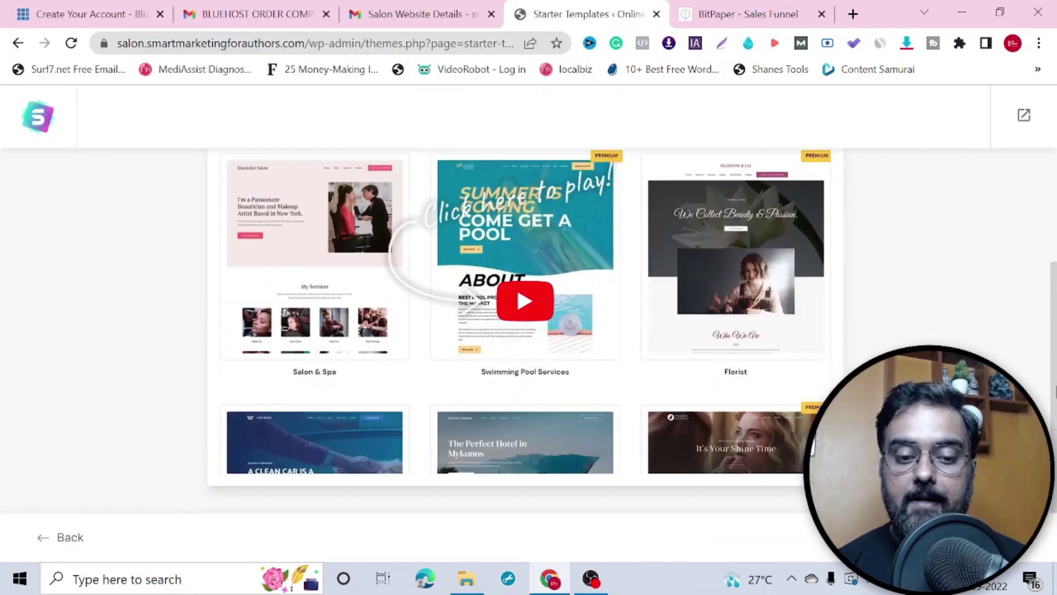
pyautogui.scroll(-1, 504, 490)
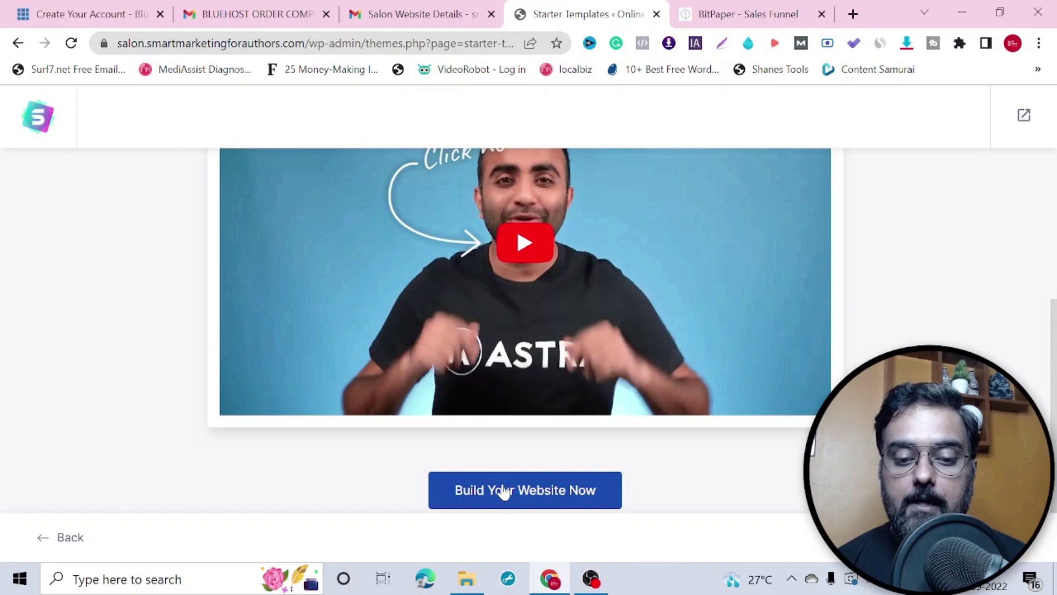
pyautogui.click(504, 490)
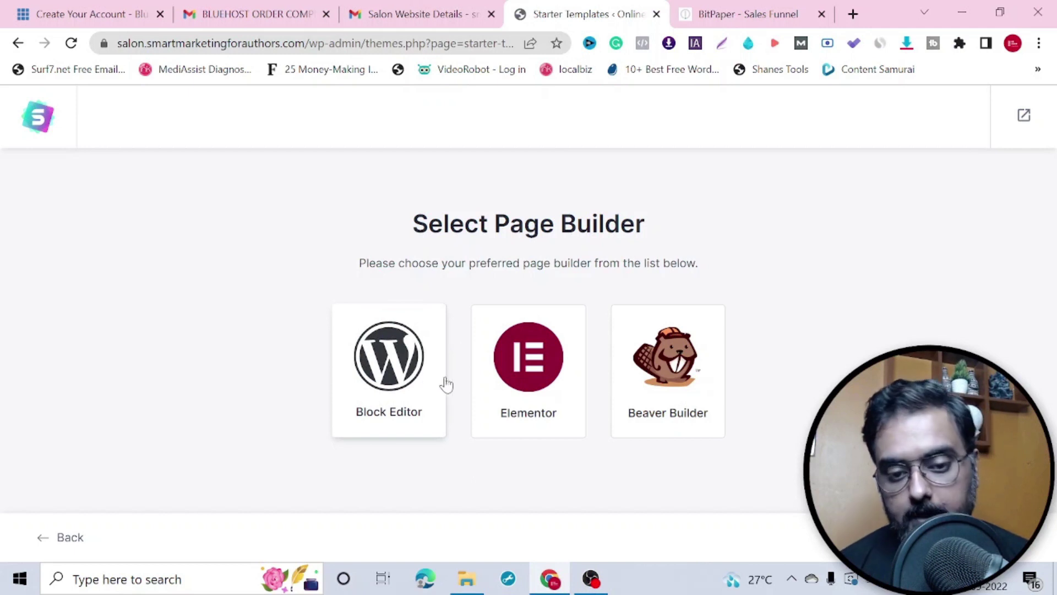
pyautogui.click(517, 378)
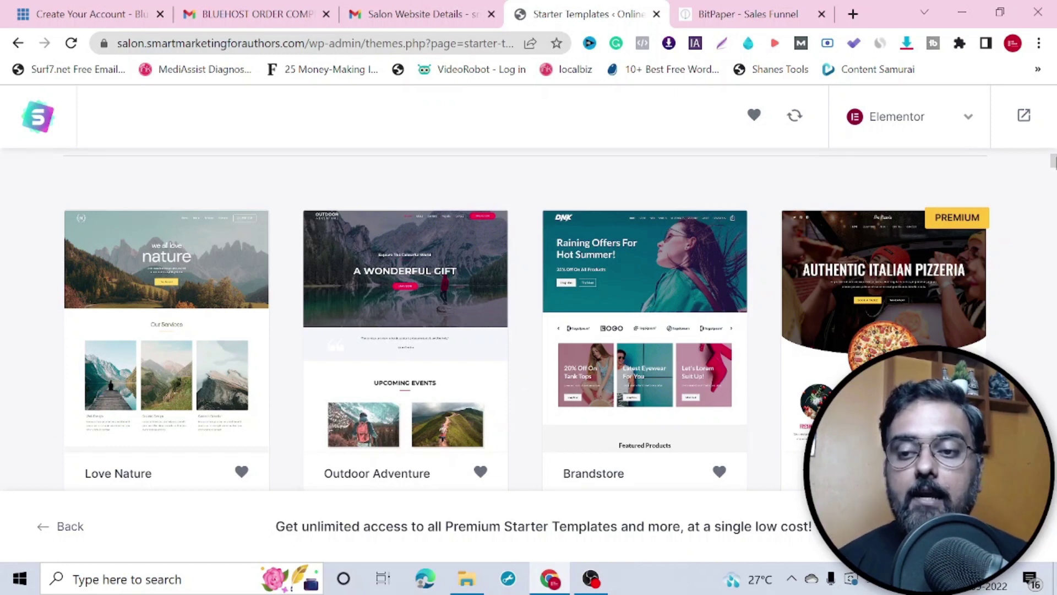
# - Browse the Elementor starter templates, search them for "salon", and look over the matching designs
pyautogui.scroll(-2, 946, 247)
pyautogui.scroll(3, 947, 248)
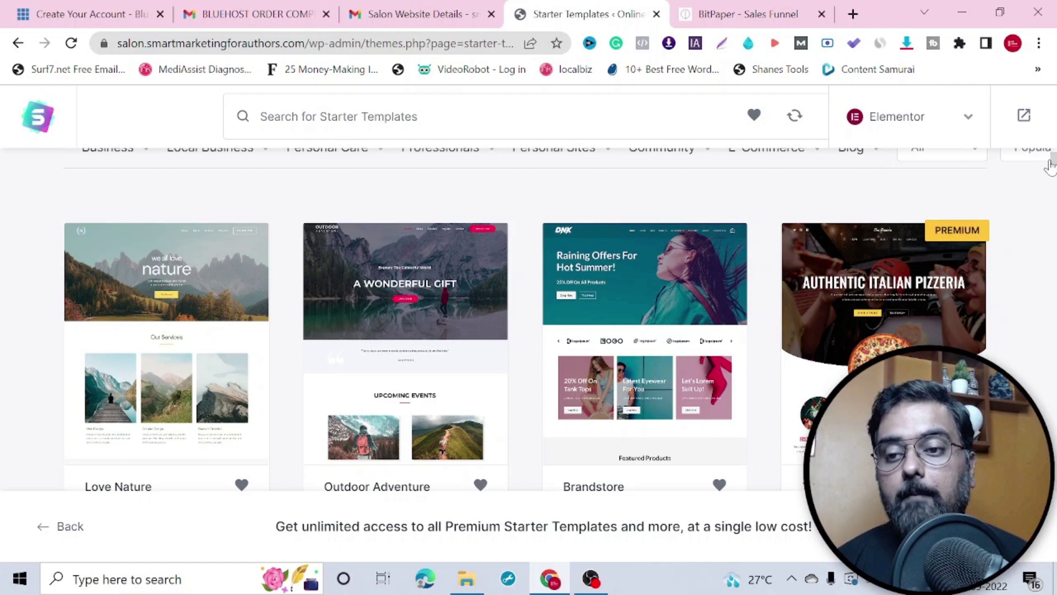
pyautogui.scroll(-5, 550, 319)
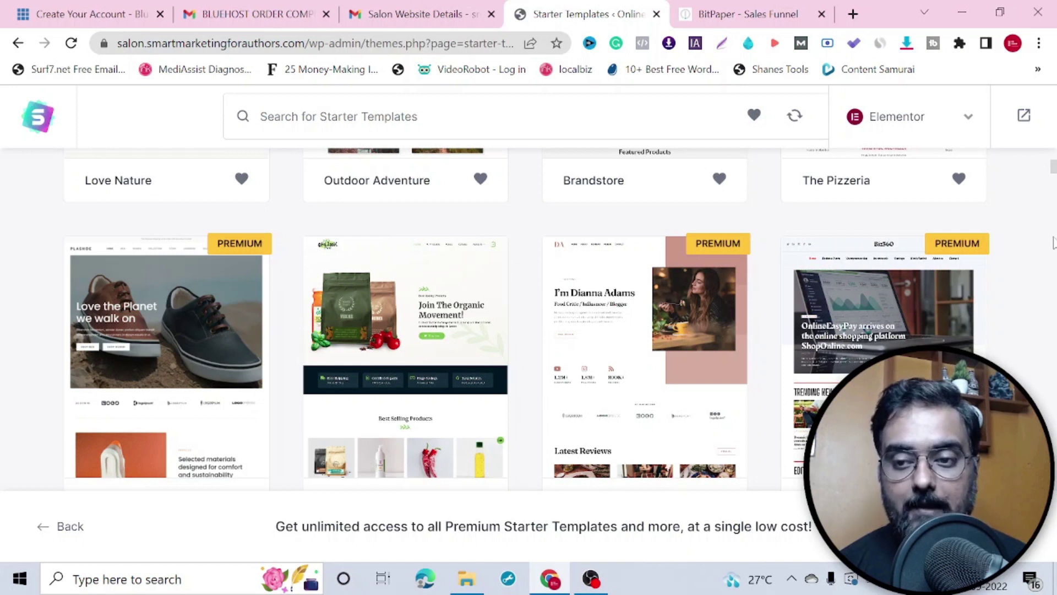
pyautogui.scroll(8, 1053, 171)
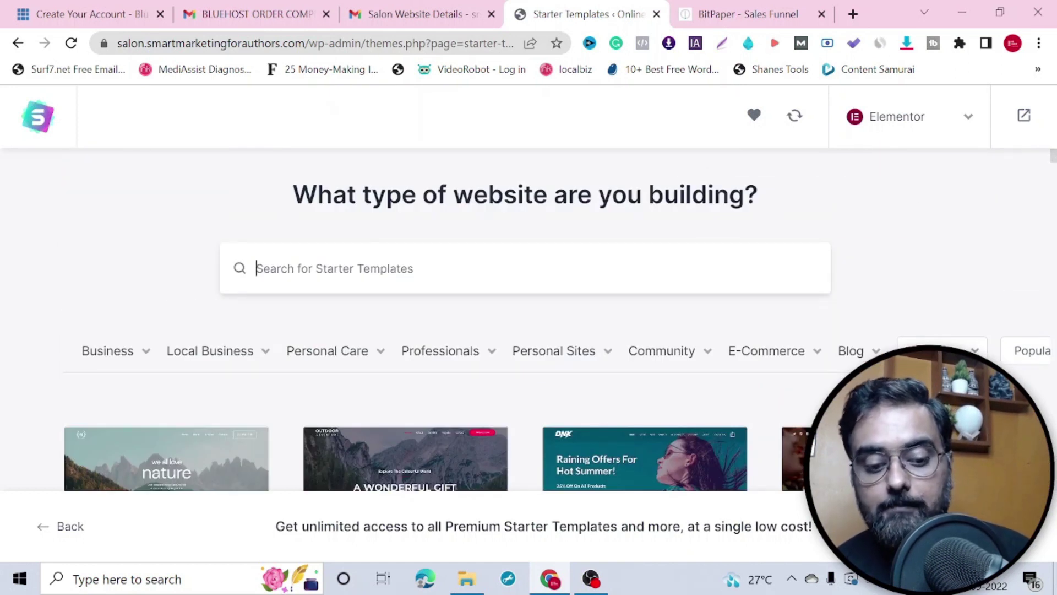
pyautogui.write('salon')
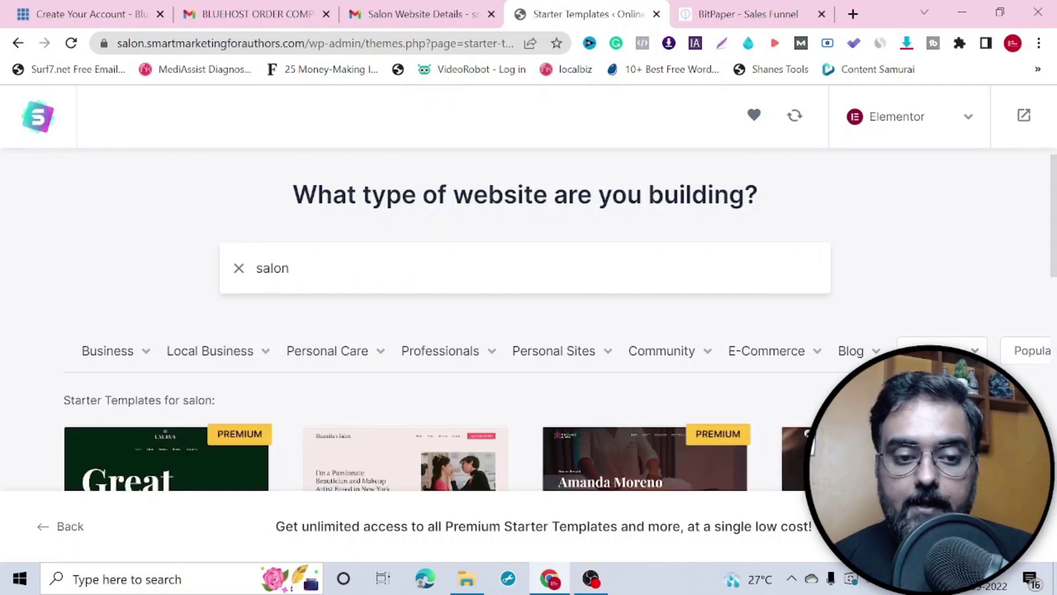
pyautogui.scroll(-5, 528, 320)
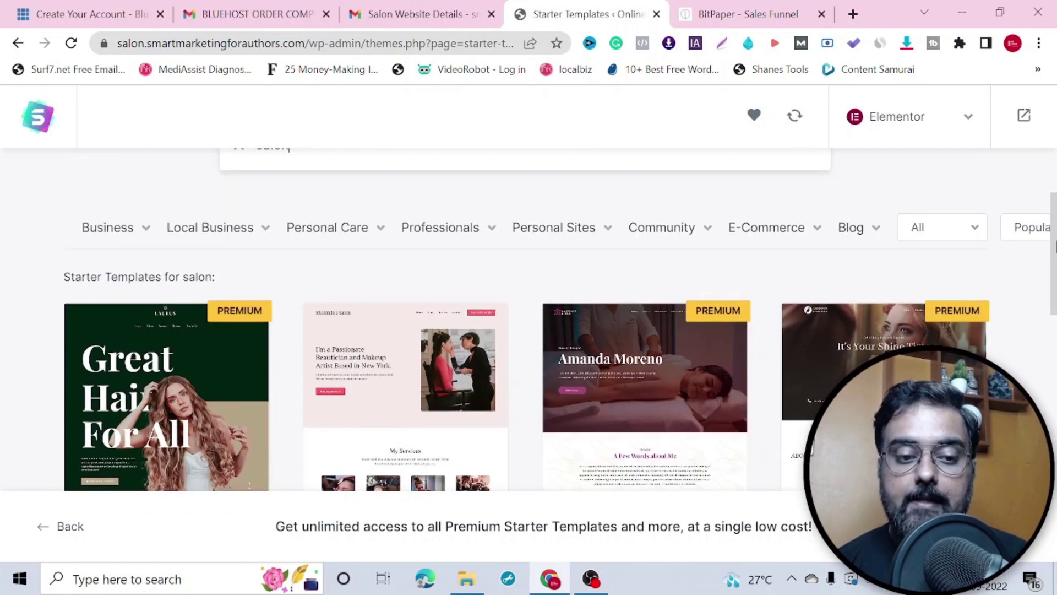
pyautogui.scroll(1, 280, 314)
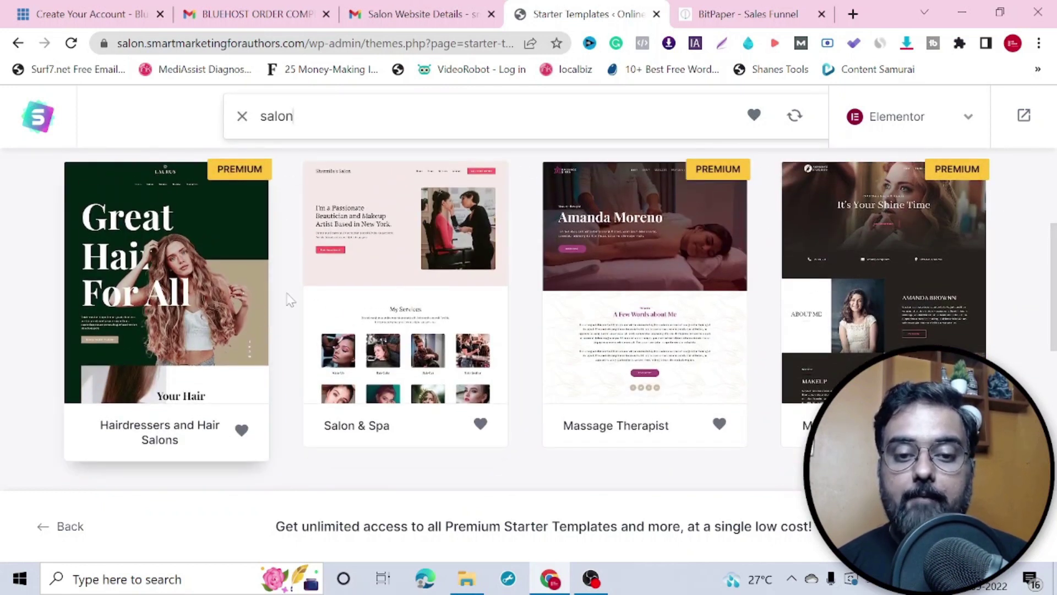
# - Select the free Salon & Spa starter template and skip the logo upload
pyautogui.moveTo(1054, 266)
pyautogui.mouseDown()
pyautogui.moveTo(1054, 418)
pyautogui.moveTo(1054, 264)
pyautogui.mouseUp()
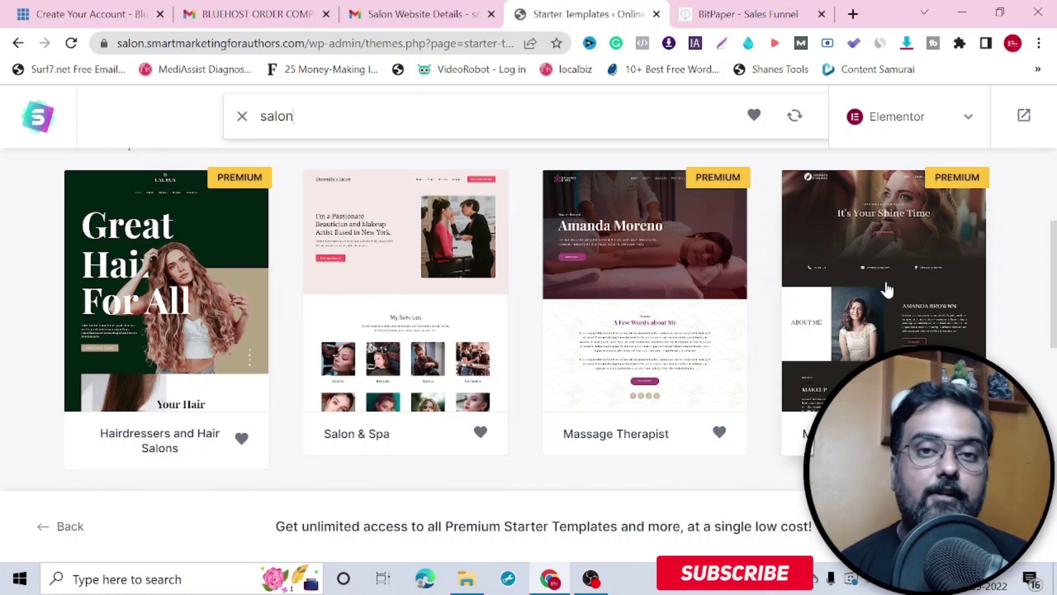
pyautogui.click(425, 284)
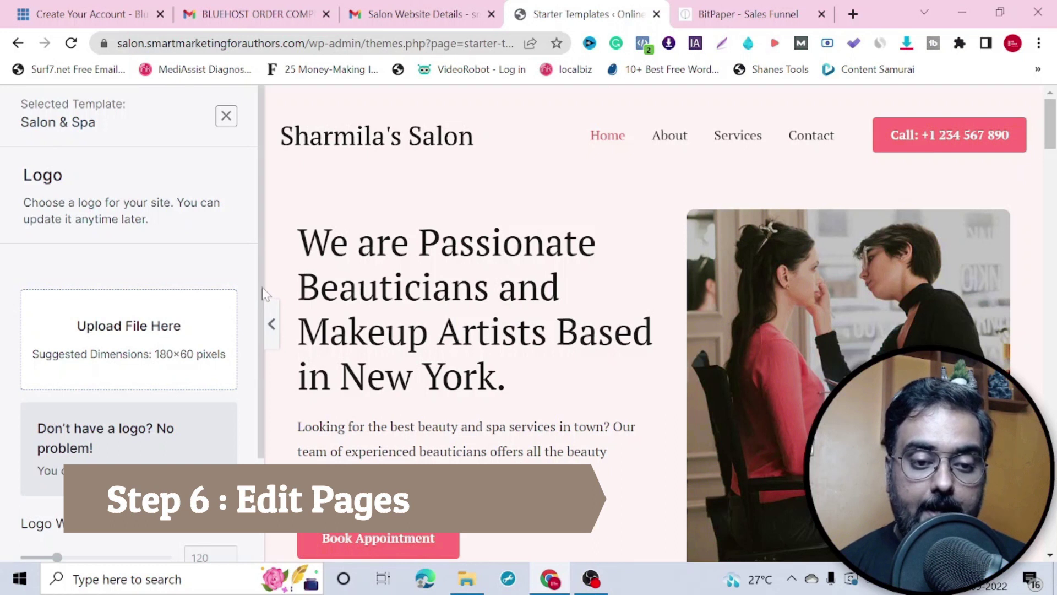
pyautogui.moveTo(262, 289); pyautogui.dragTo(264, 428)
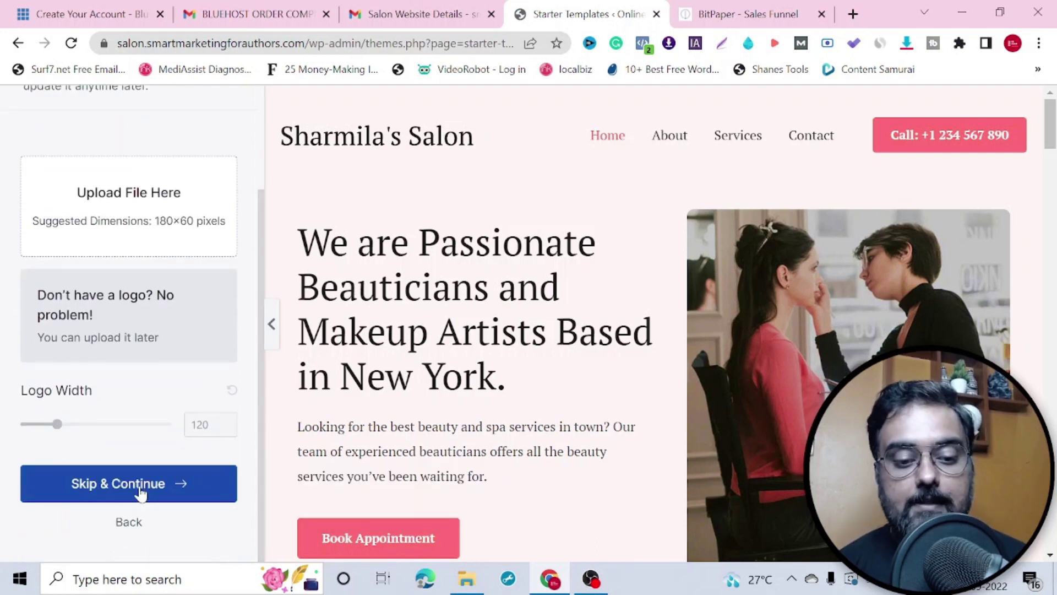
pyautogui.click(139, 494)
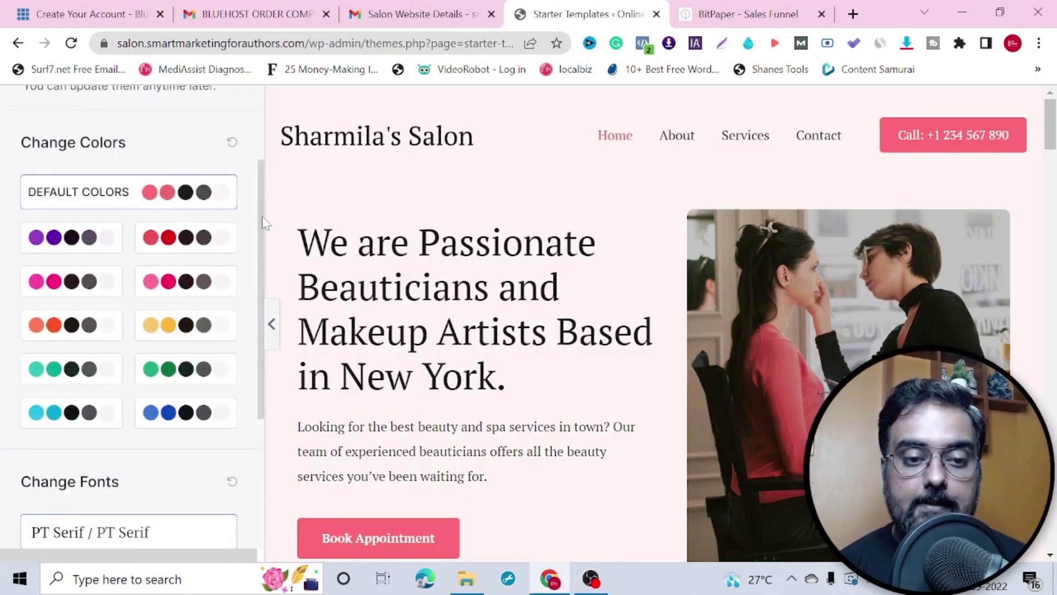
# - Keep the default colors and PT Serif fonts, and build the website with all advanced import options enabled
pyautogui.moveTo(263, 223); pyautogui.dragTo(259, 342)
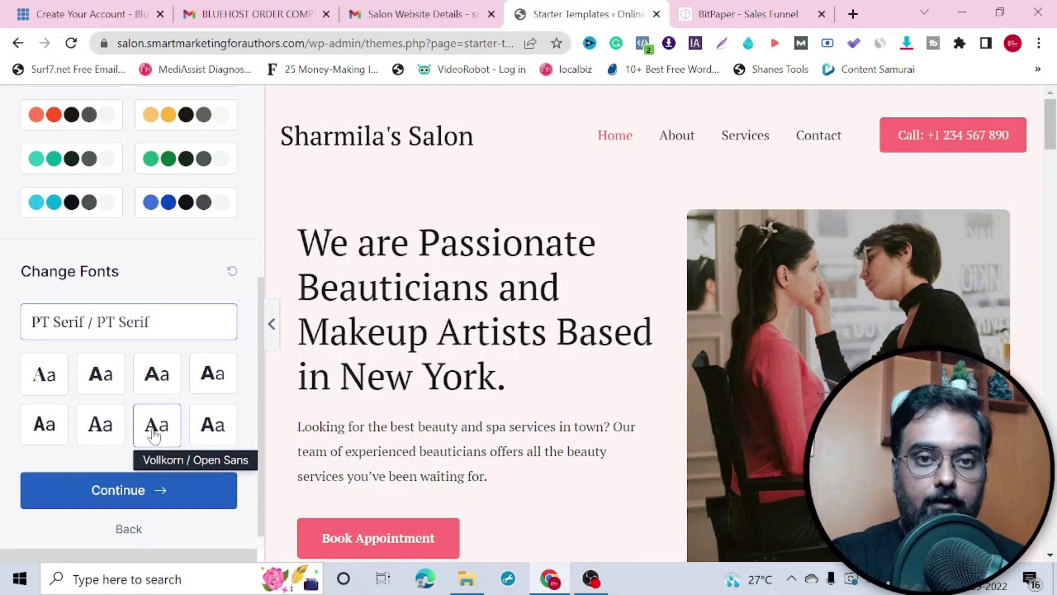
pyautogui.click(144, 493)
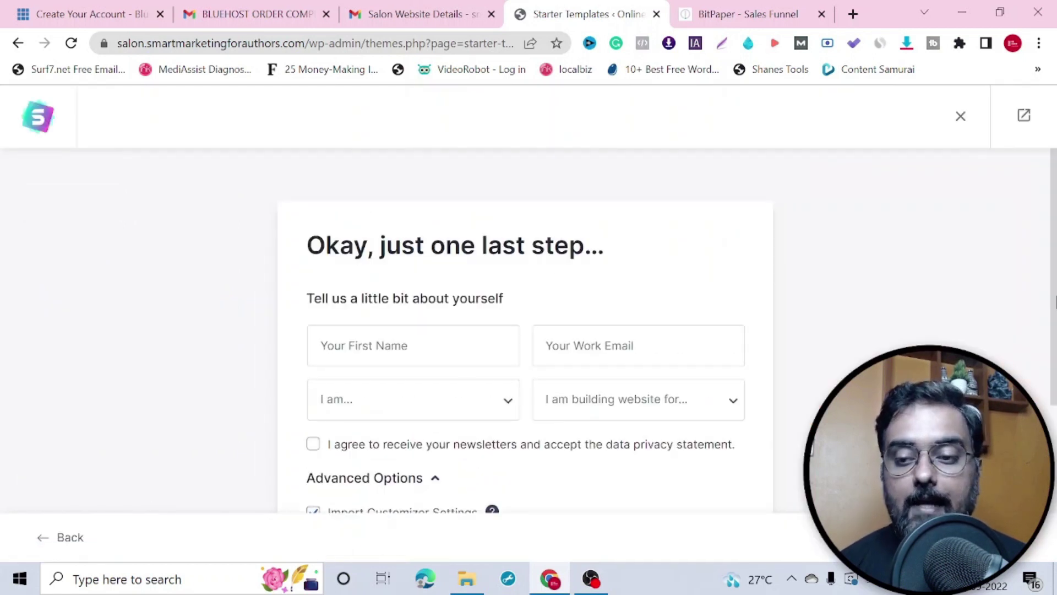
pyautogui.scroll(-4, 526, 358)
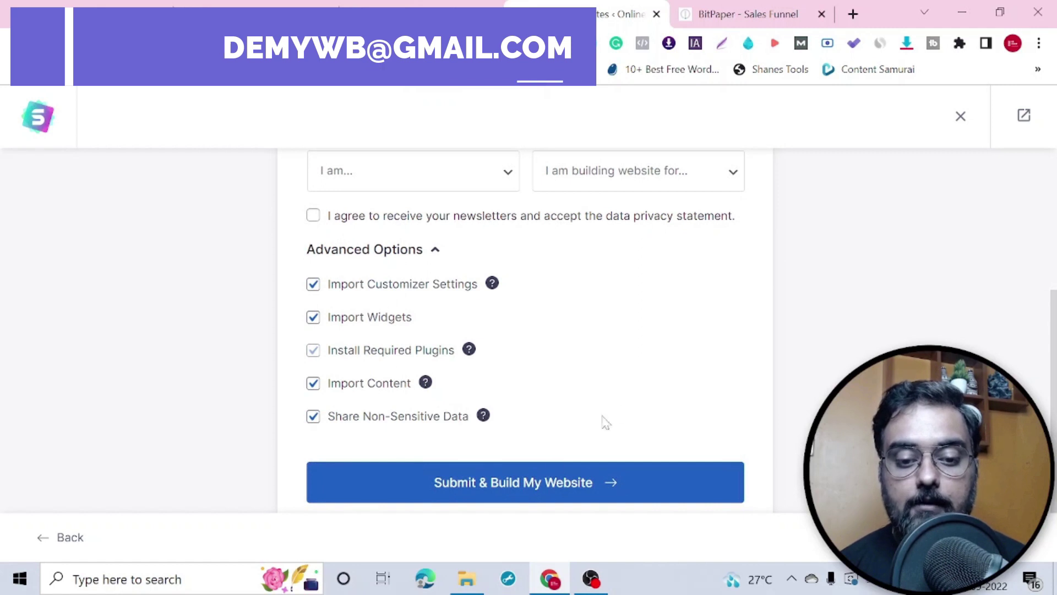
pyautogui.click(524, 484)
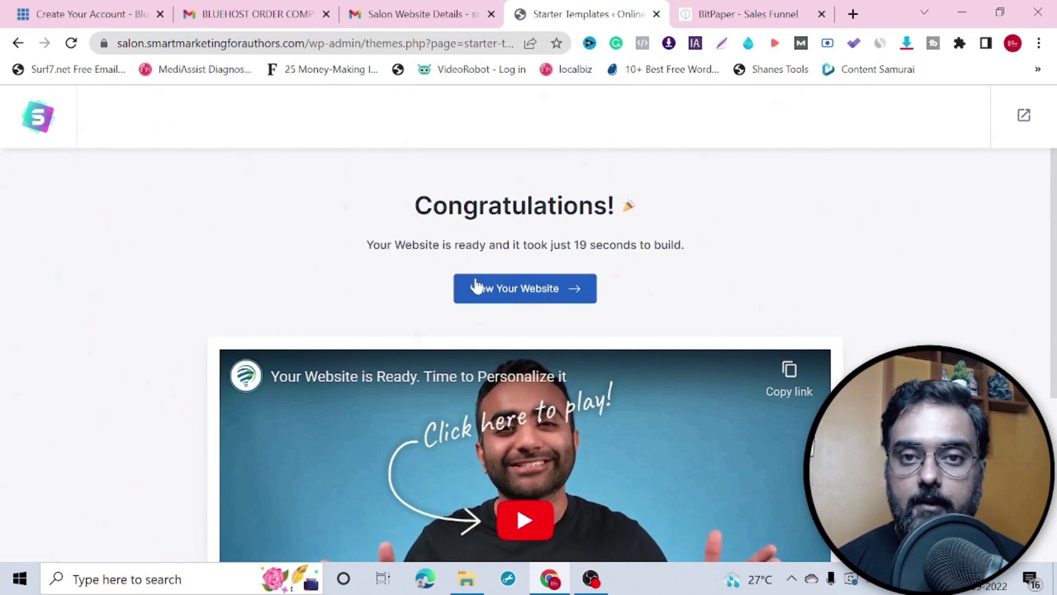
# - Open the newly built website and look over its Home, About, Services and Contact pages
pyautogui.scroll(-1, 1054, 257)
pyautogui.scroll(-3, 1046, 259)
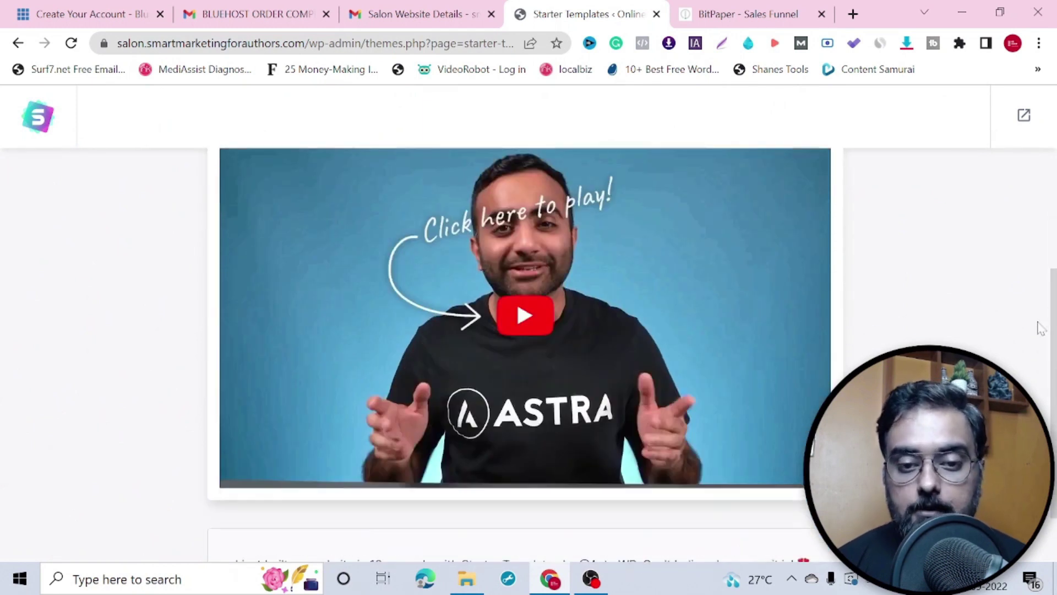
pyautogui.scroll(4, 1030, 220)
pyautogui.rightClick(521, 292)
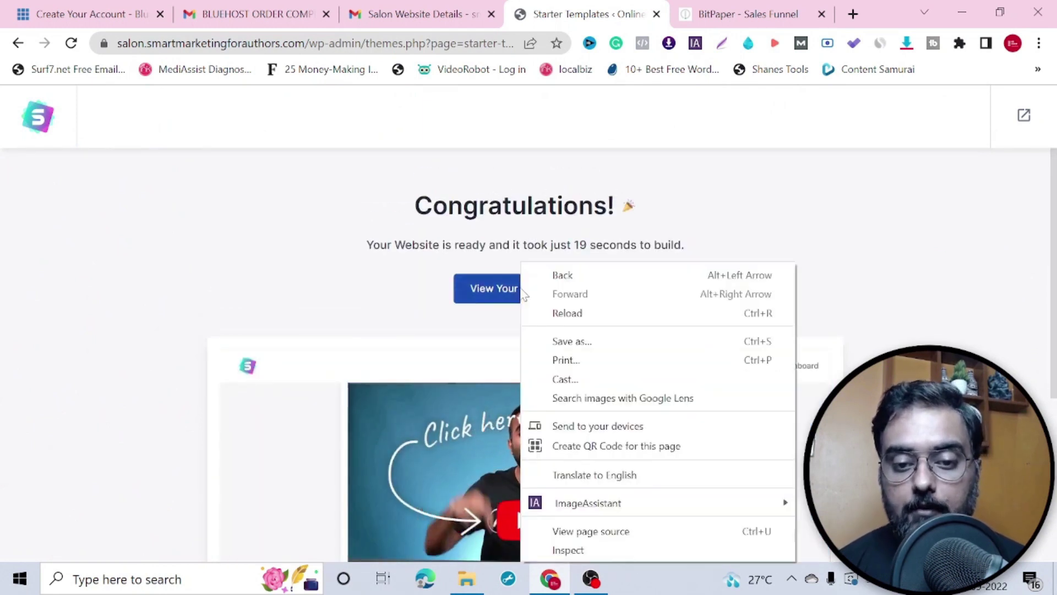
pyautogui.click(500, 297)
pyautogui.click(500, 297)
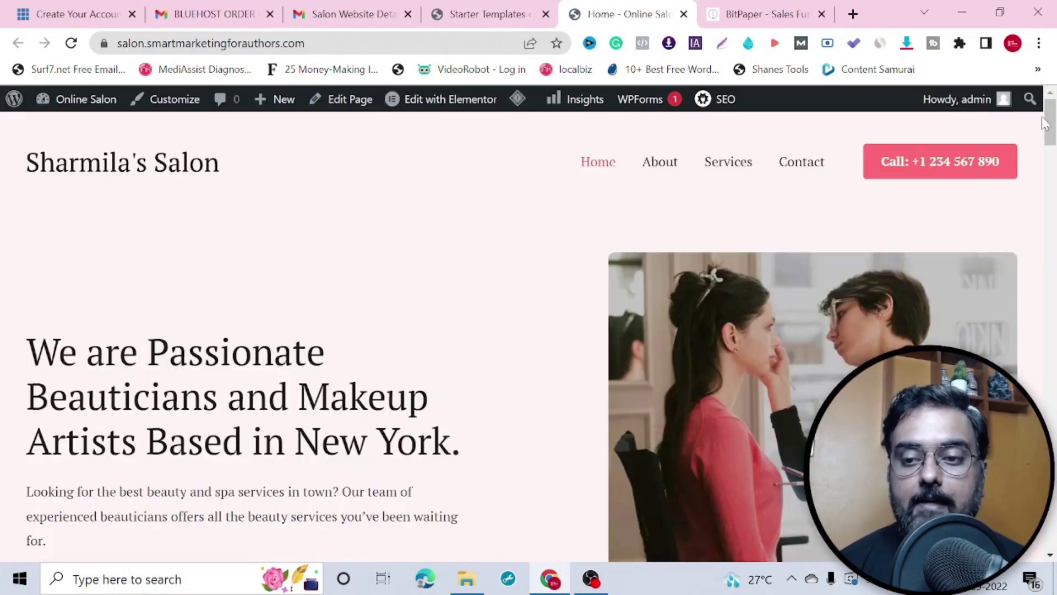
pyautogui.moveTo(1051, 129)
pyautogui.mouseDown()
pyautogui.moveTo(1051, 526)
pyautogui.moveTo(1051, 124)
pyautogui.mouseUp()
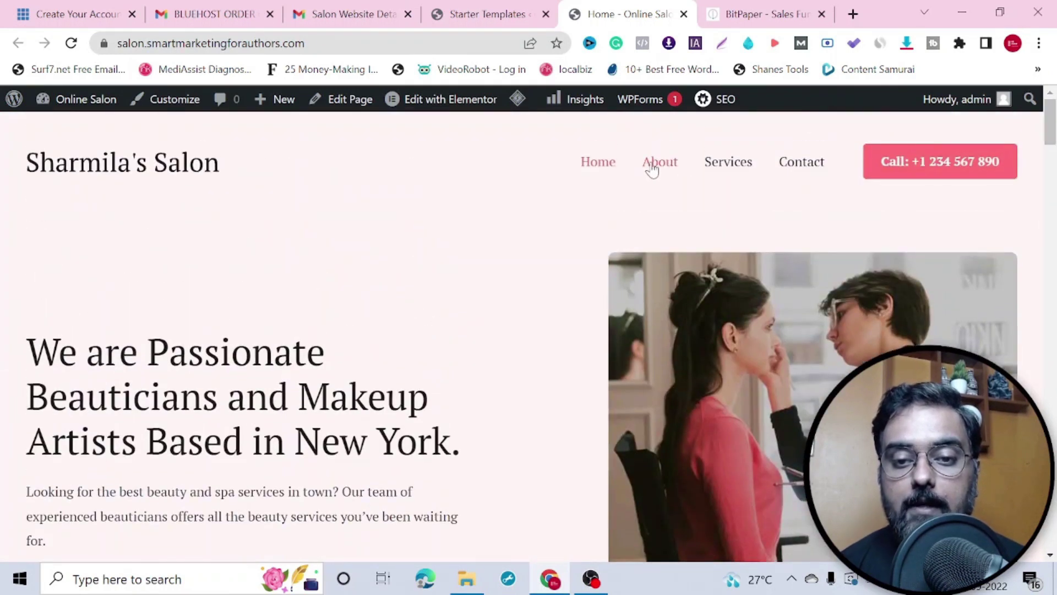
pyautogui.click(653, 170)
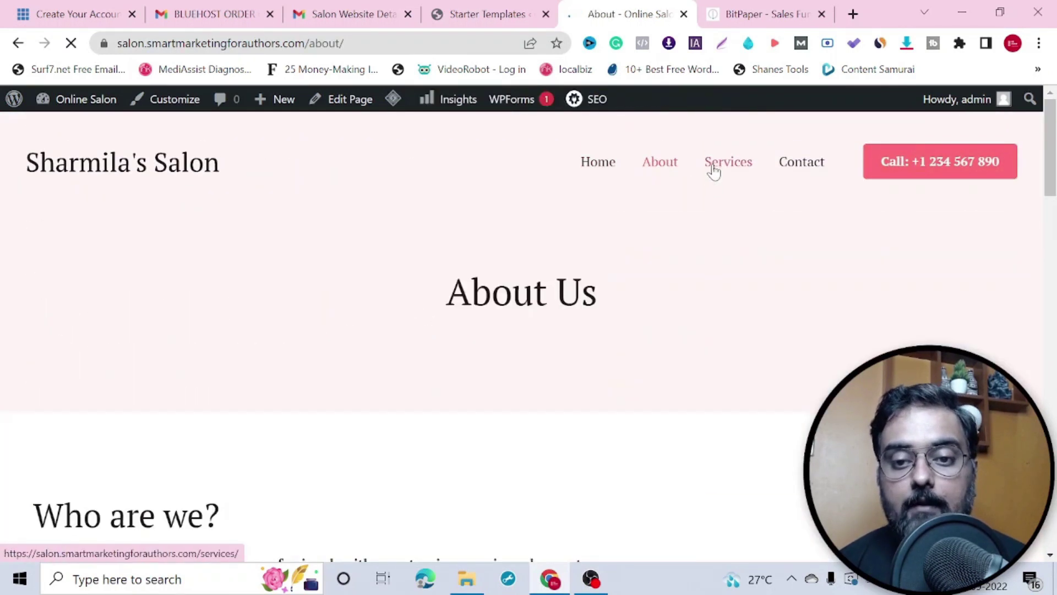
pyautogui.click(714, 166)
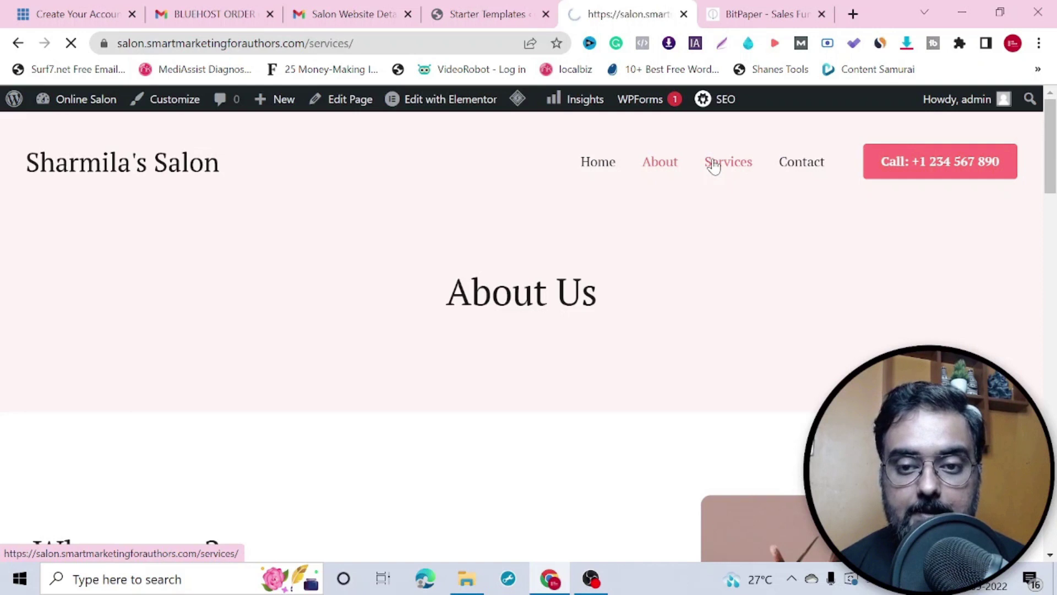
pyautogui.click(793, 167)
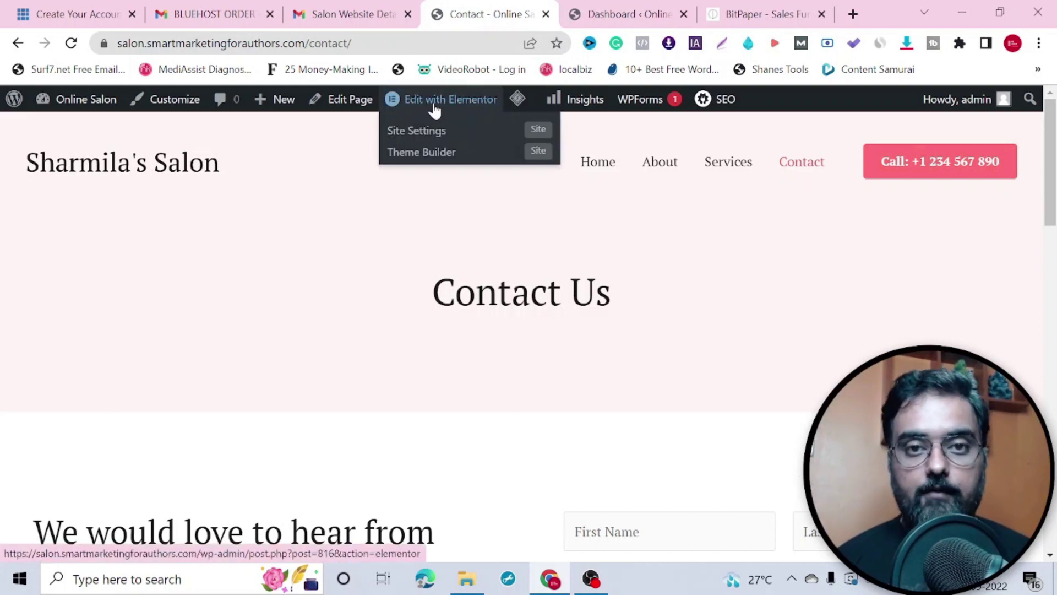
# - Check the WordPress dashboard for Elementor, then open the site's Home page in the Elementor editor and close the Navigator
pyautogui.click(610, 13)
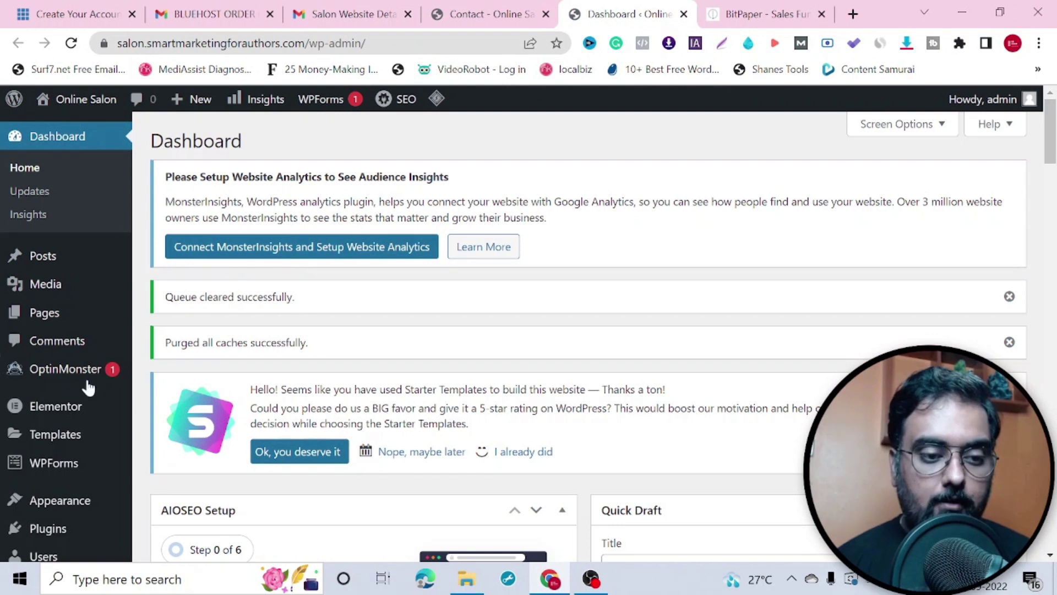
pyautogui.moveTo(22, 418)
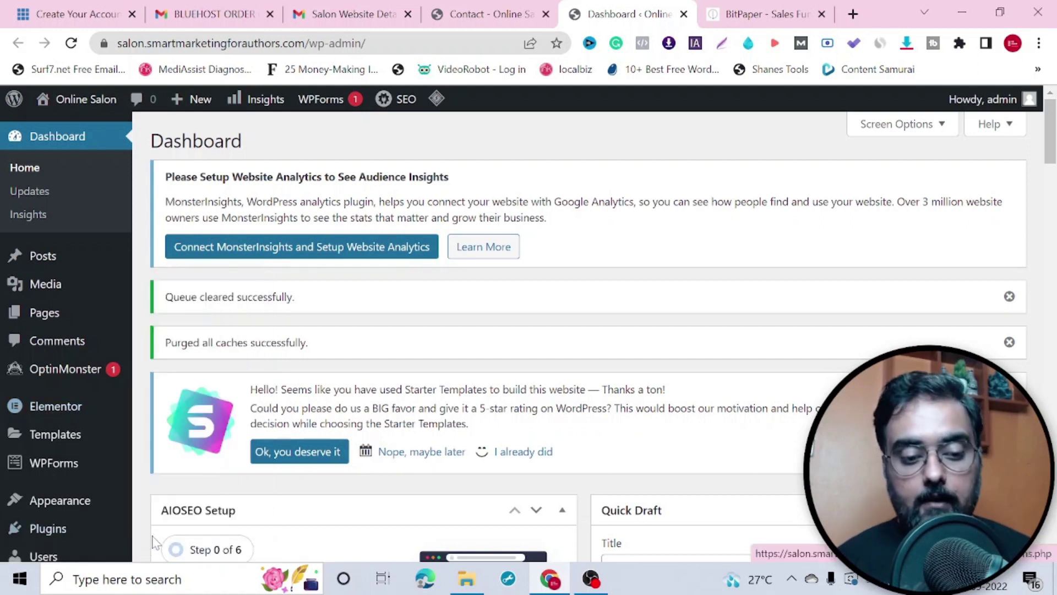
pyautogui.moveTo(65, 410)
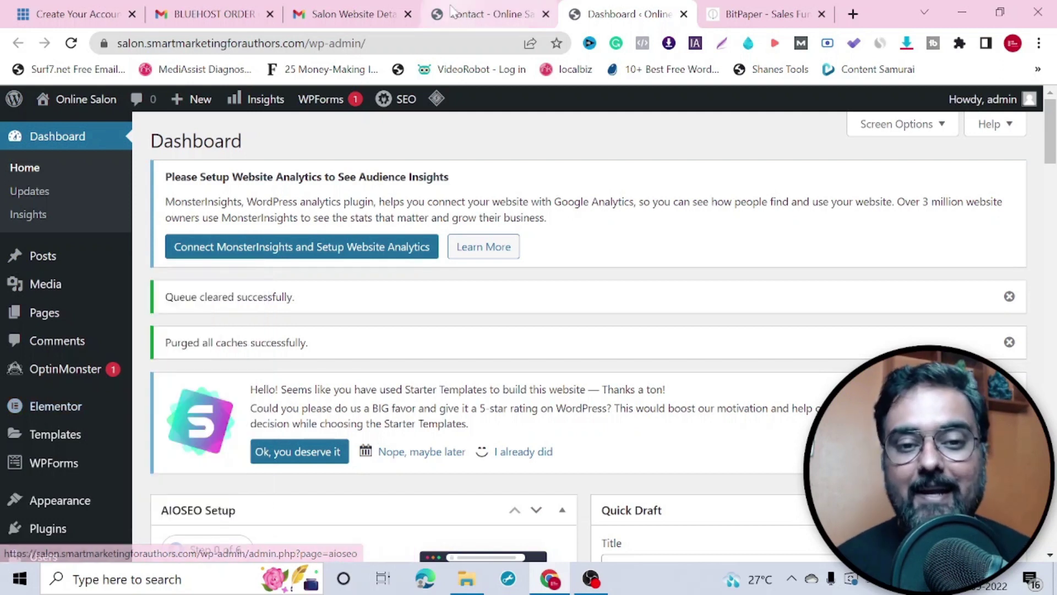
pyautogui.click(465, 16)
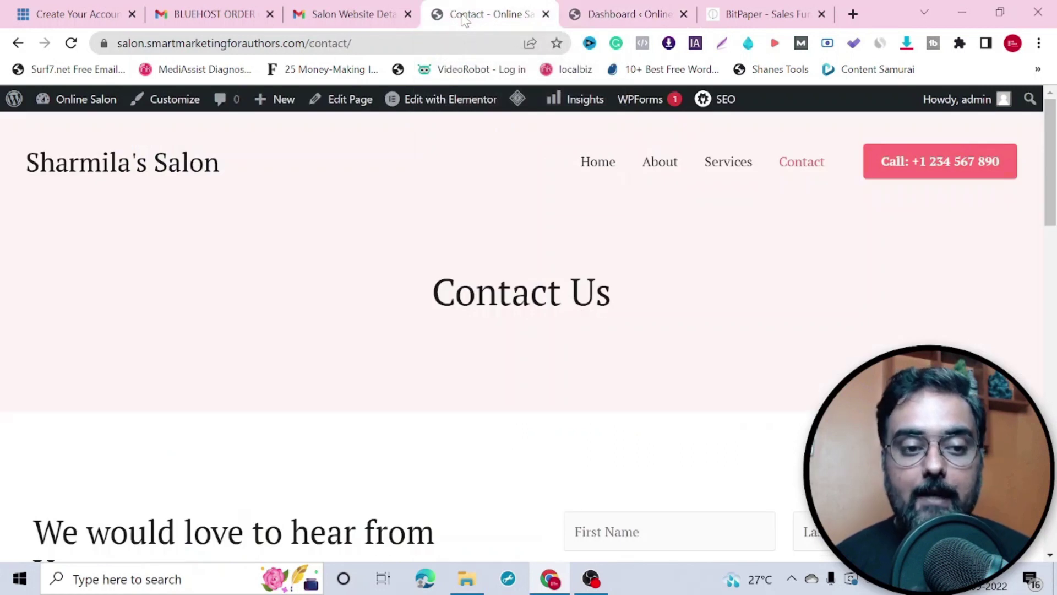
pyautogui.click(599, 166)
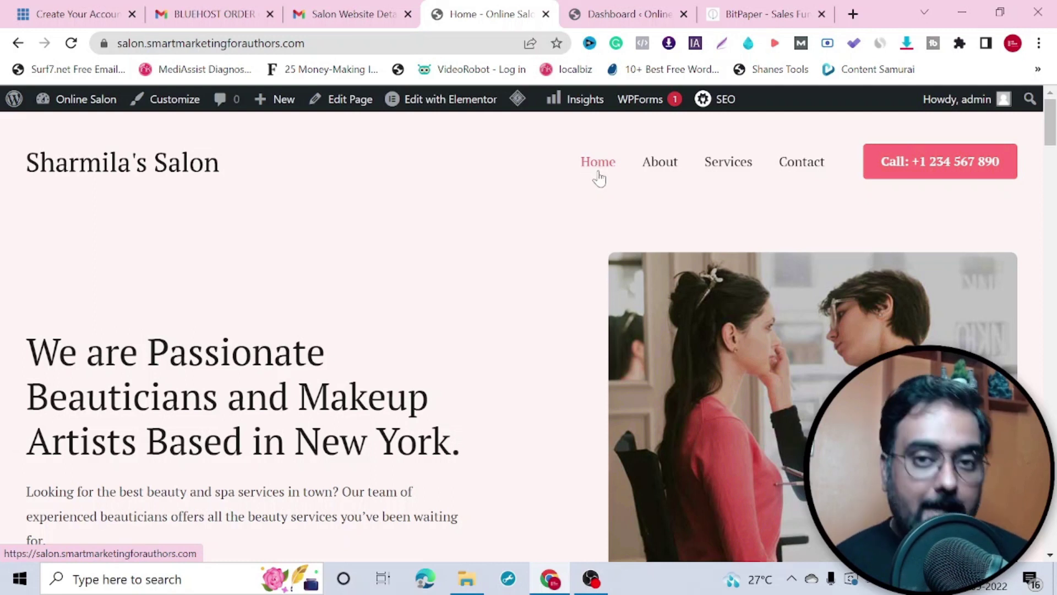
pyautogui.moveTo(444, 106)
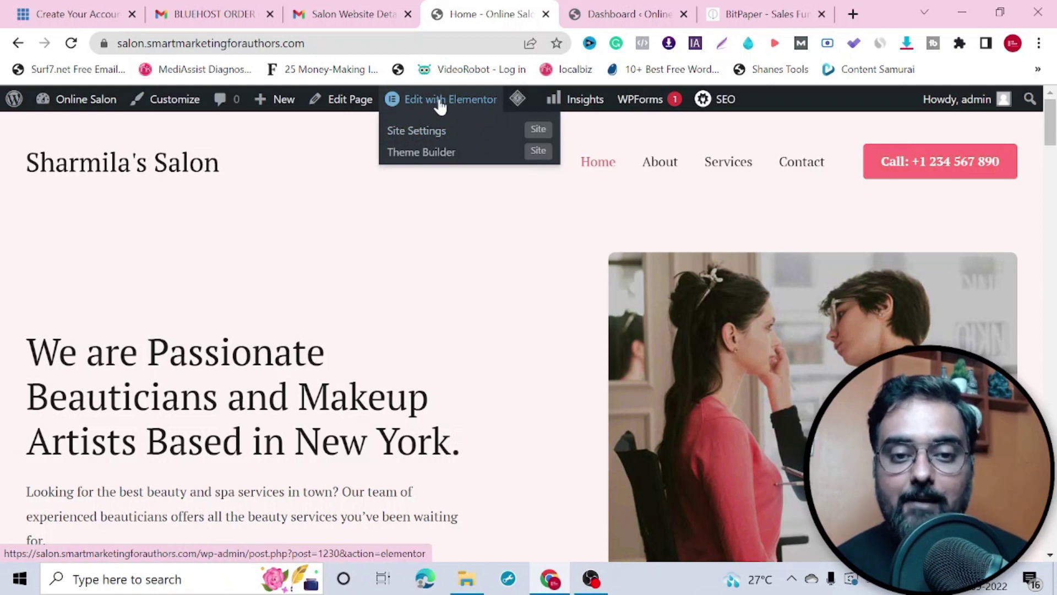
pyautogui.click(445, 107)
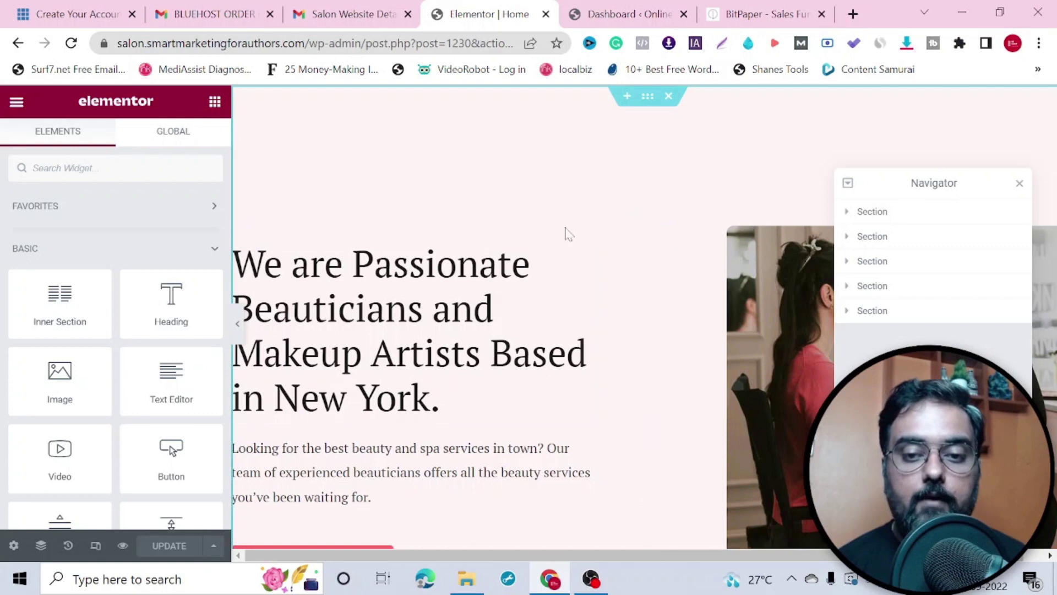
pyautogui.click(1020, 184)
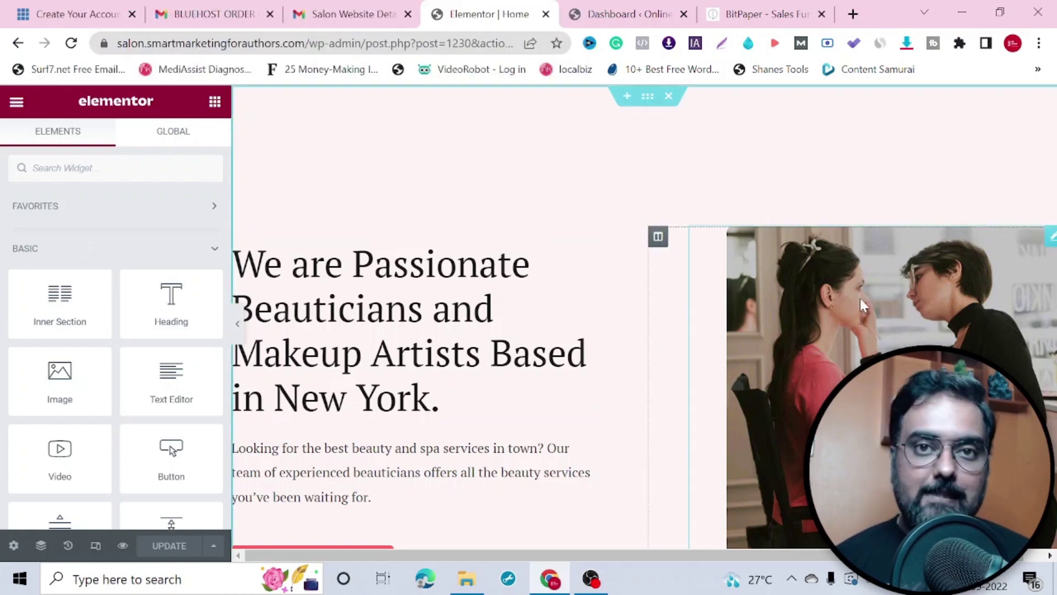
# - Replace the hero image with the false-eyelash picture found by searching the free images for "salon"
pyautogui.click(834, 309)
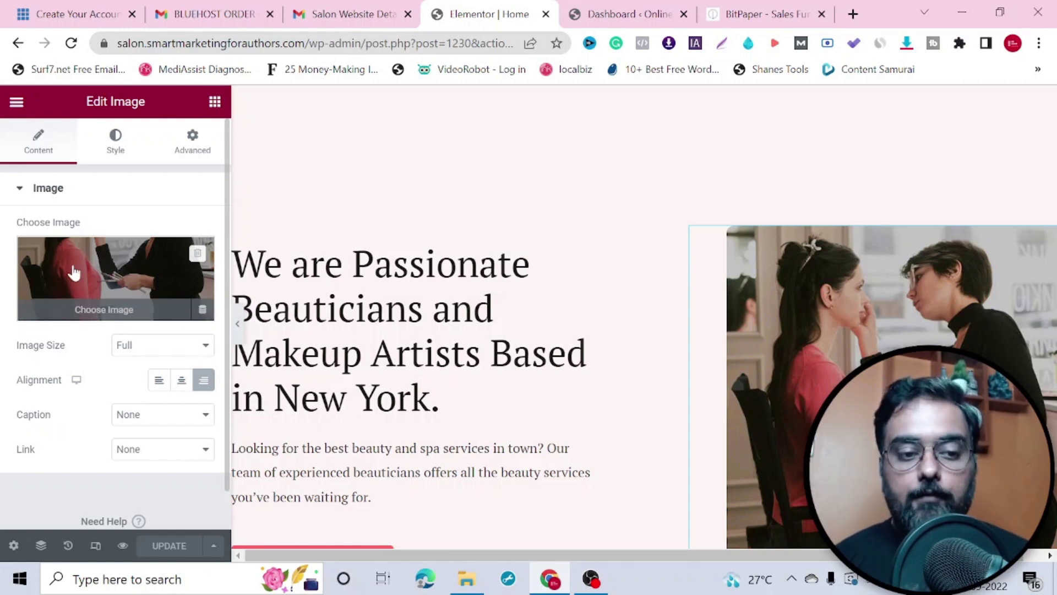
pyautogui.click(78, 279)
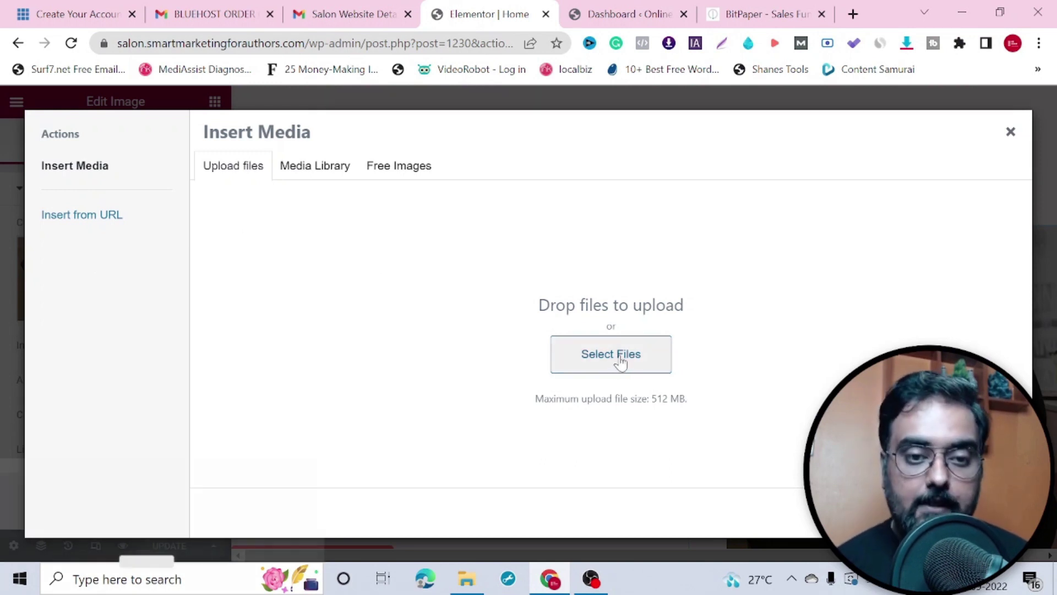
pyautogui.click(322, 172)
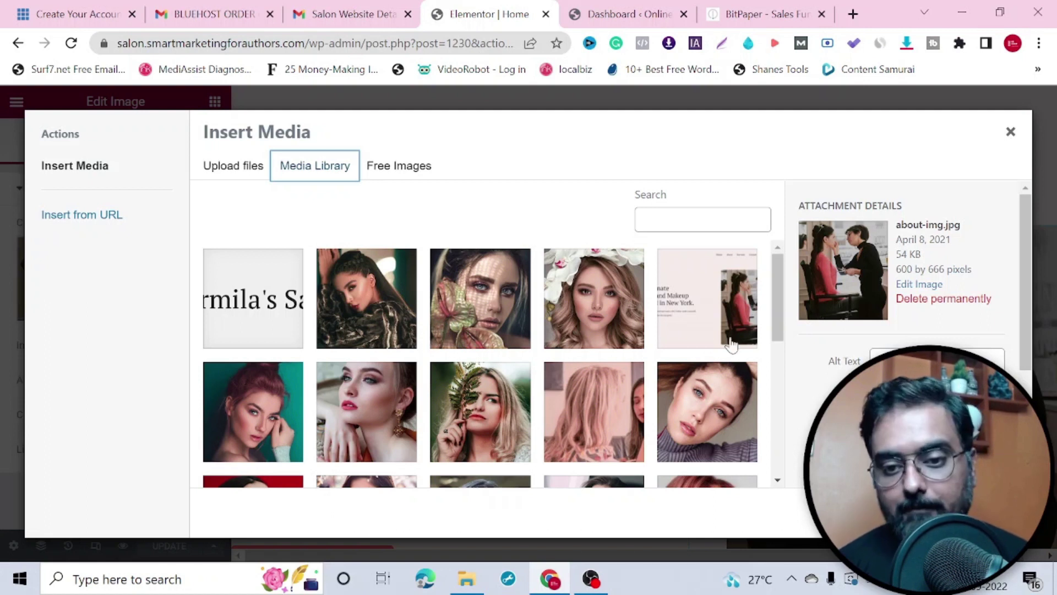
pyautogui.moveTo(777, 323); pyautogui.dragTo(760, 308)
pyautogui.click(399, 166)
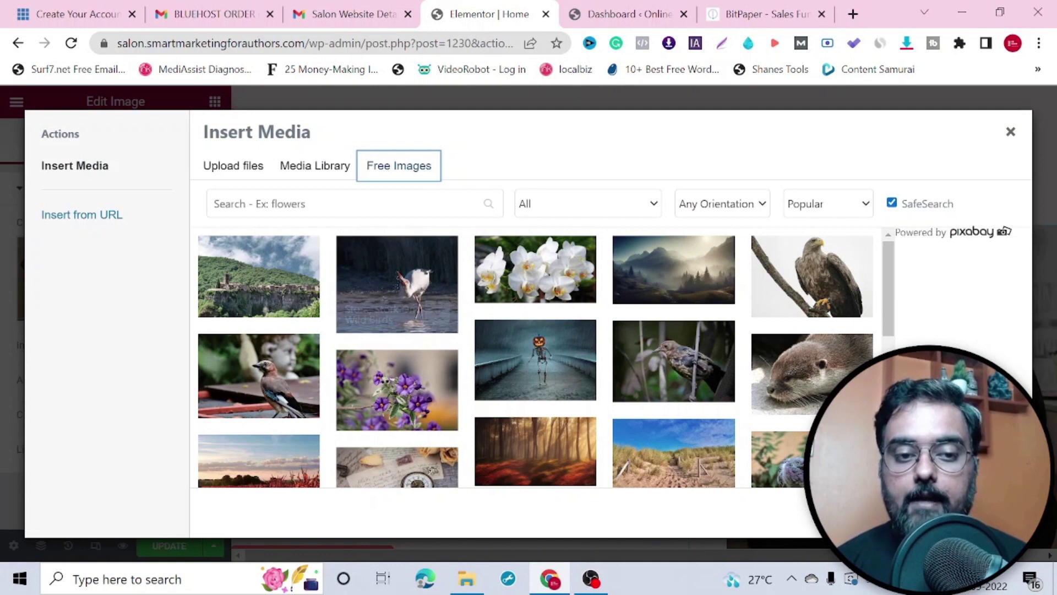
pyautogui.click(306, 212)
pyautogui.write('salon')
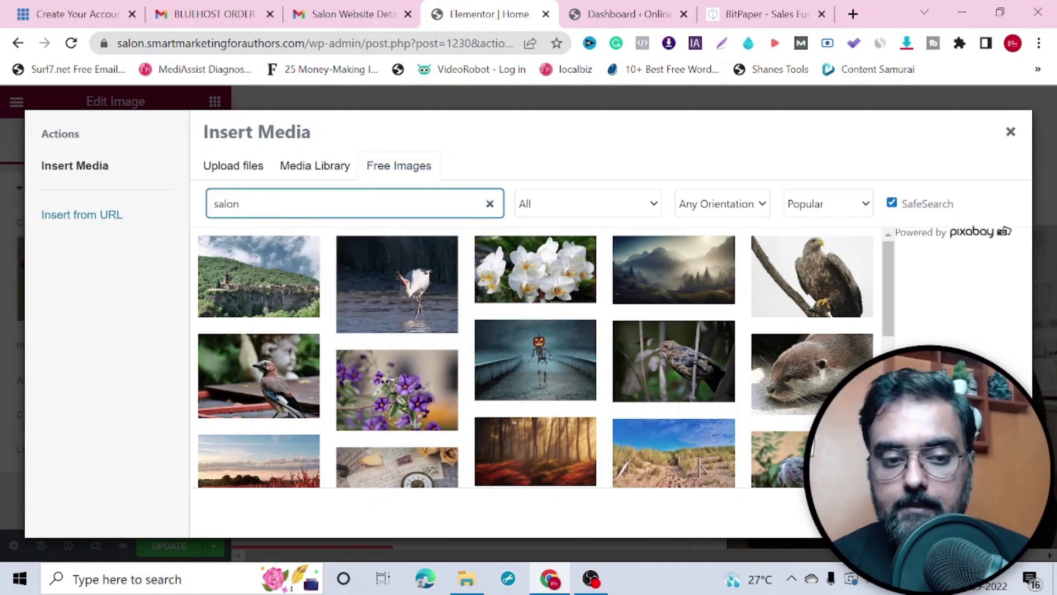
pyautogui.press('Return')
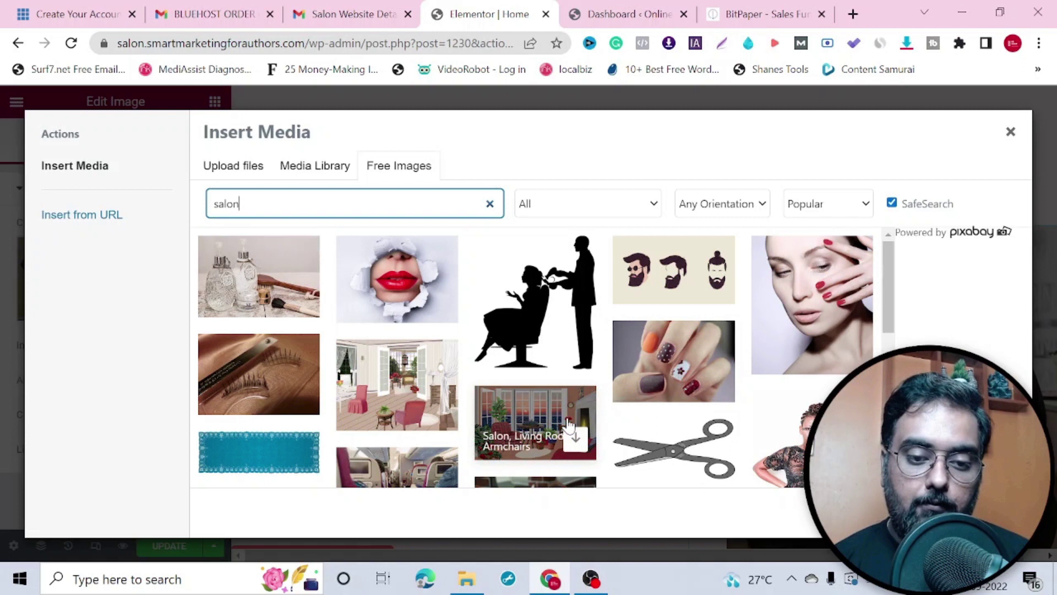
pyautogui.click(299, 397)
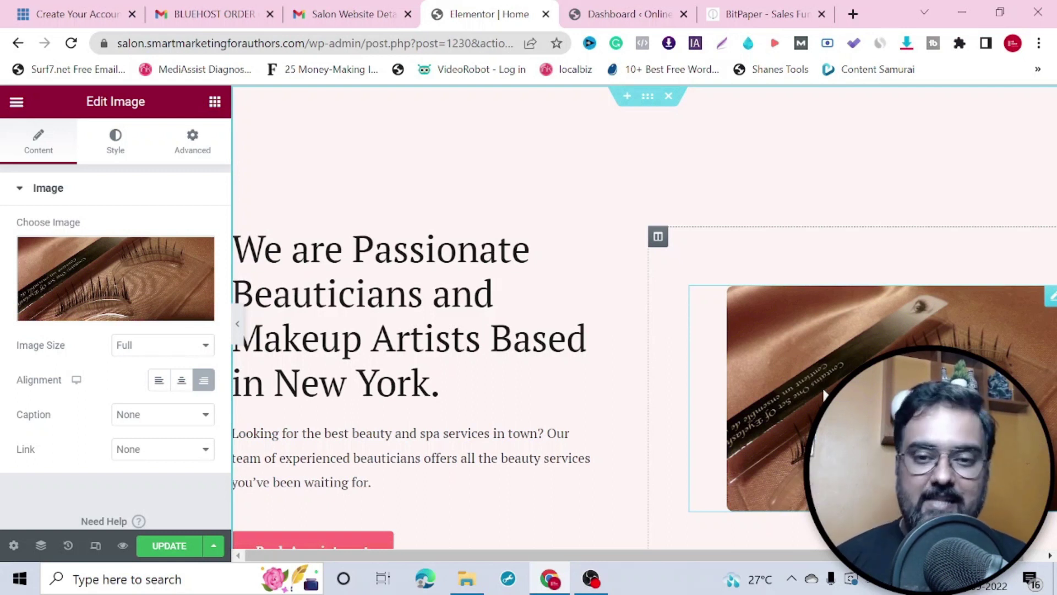
# - Edit the hero heading to read "We are Passionate Beauticians and Makeup Artists Based in New York" without the final period
pyautogui.click(465, 388)
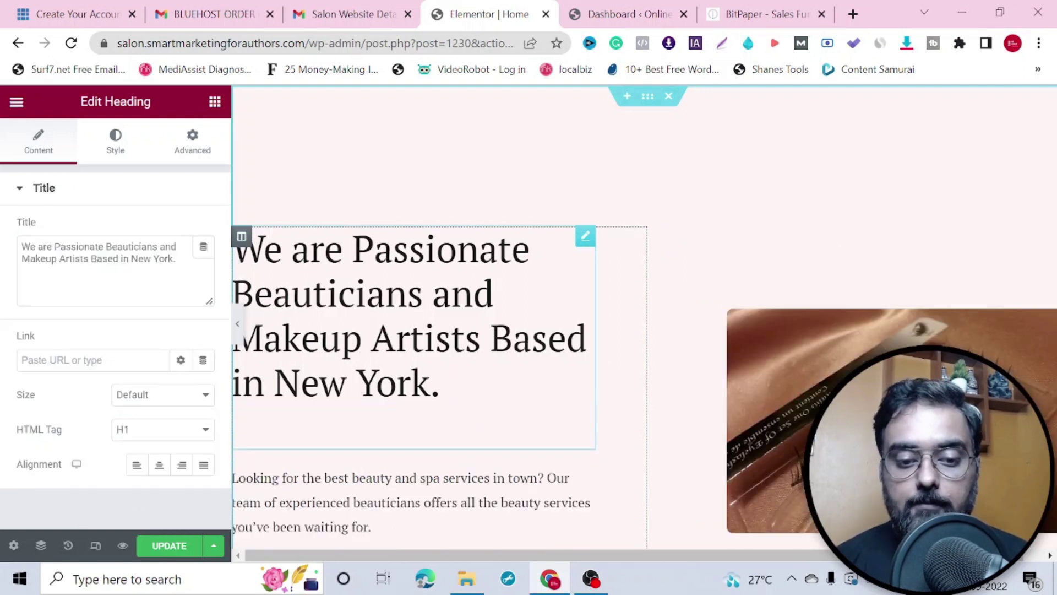
pyautogui.press('BackSpace')
pyautogui.press('BackSpace')
pyautogui.press('BackSpace')
pyautogui.write('rk')
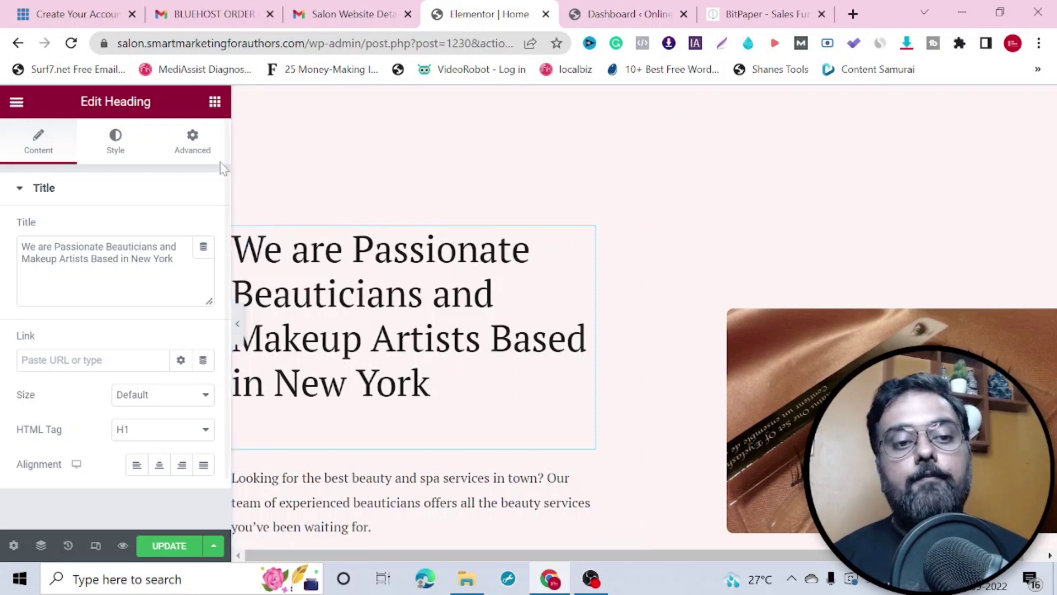
# - Return to the Elementor widget list and look over the available basic elements
pyautogui.click(215, 103)
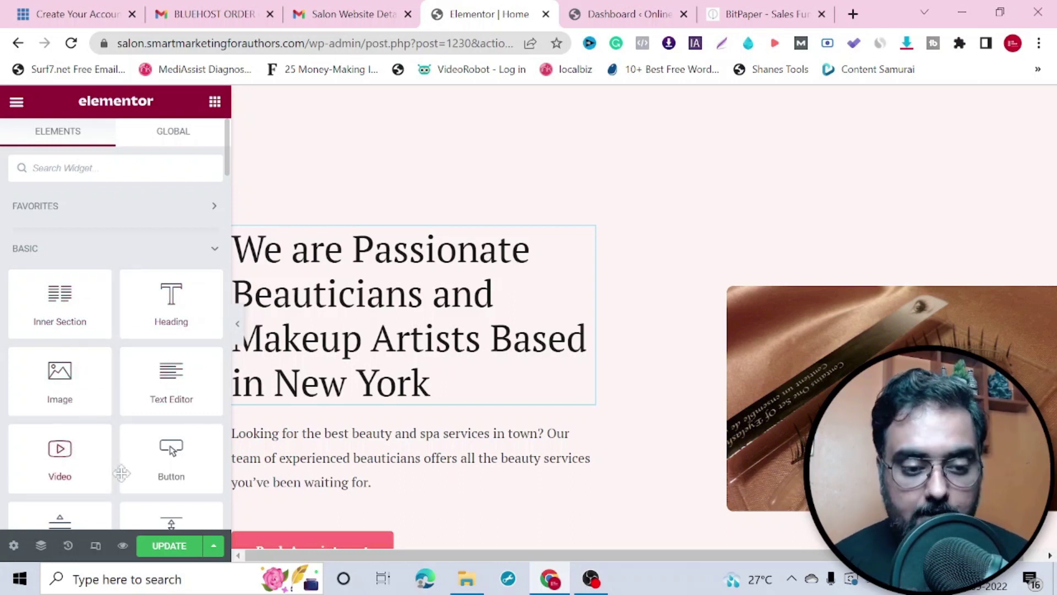
pyautogui.scroll(-5, 228, 165)
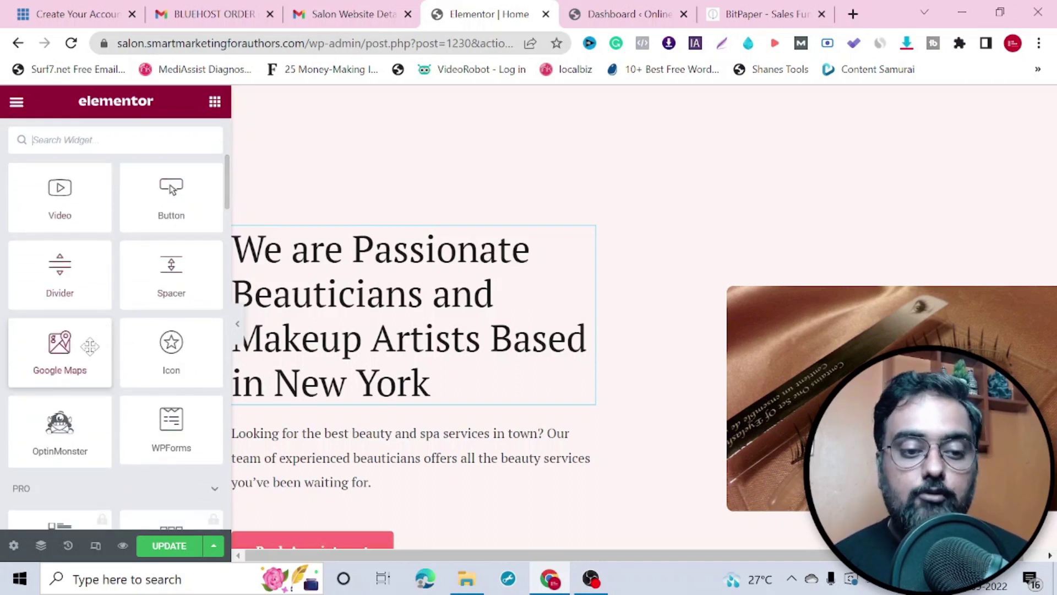
pyautogui.moveTo(228, 200); pyautogui.dragTo(213, 154)
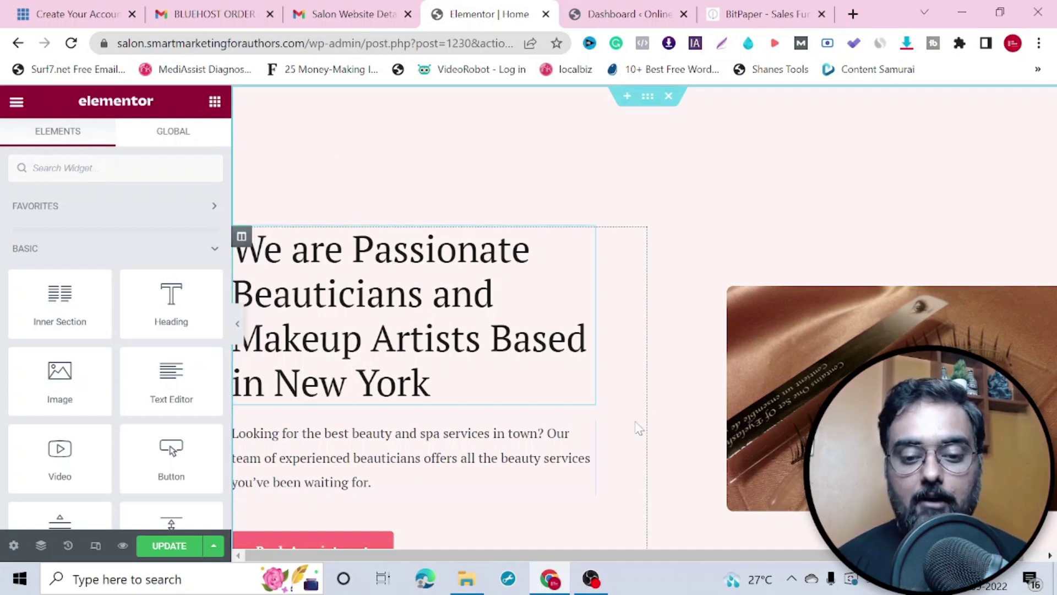
# - Inspect the content settings of the hero's Book Appointment button and the phone number heading in the bookings section
pyautogui.scroll(-3, 685, 425)
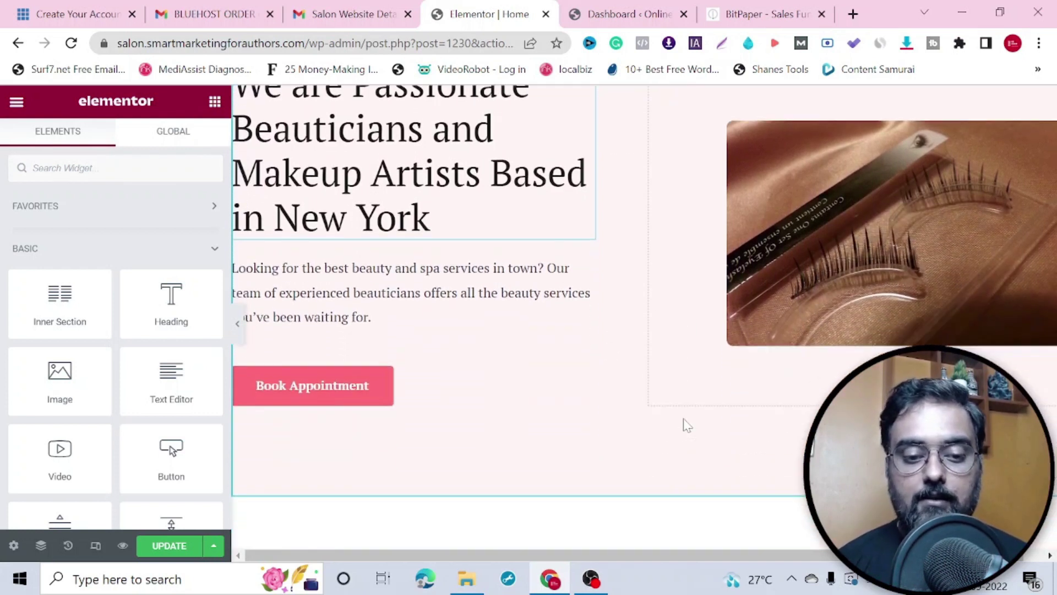
pyautogui.click(319, 388)
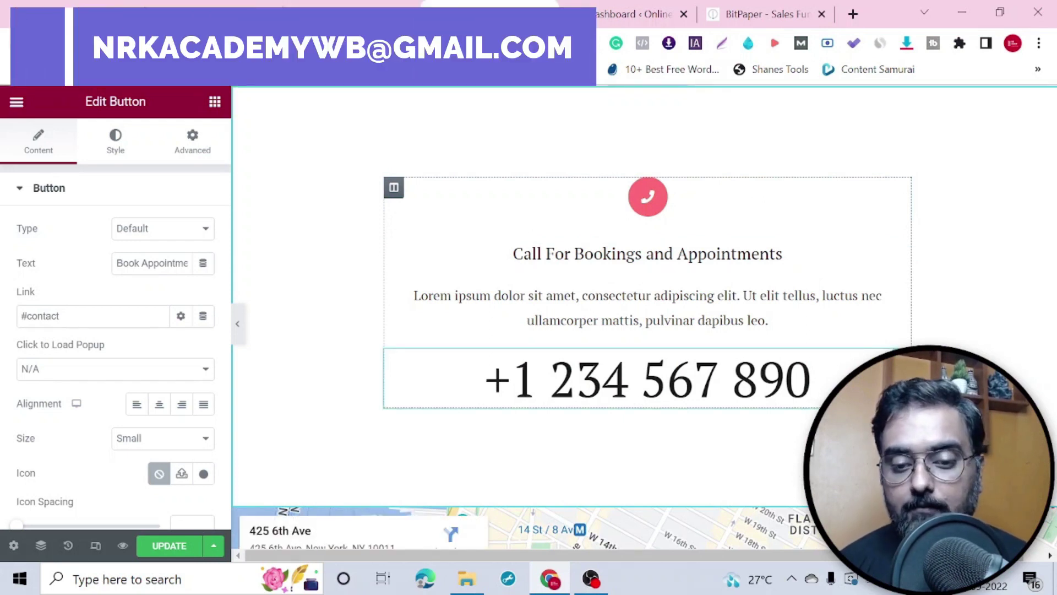
pyautogui.click(647, 379)
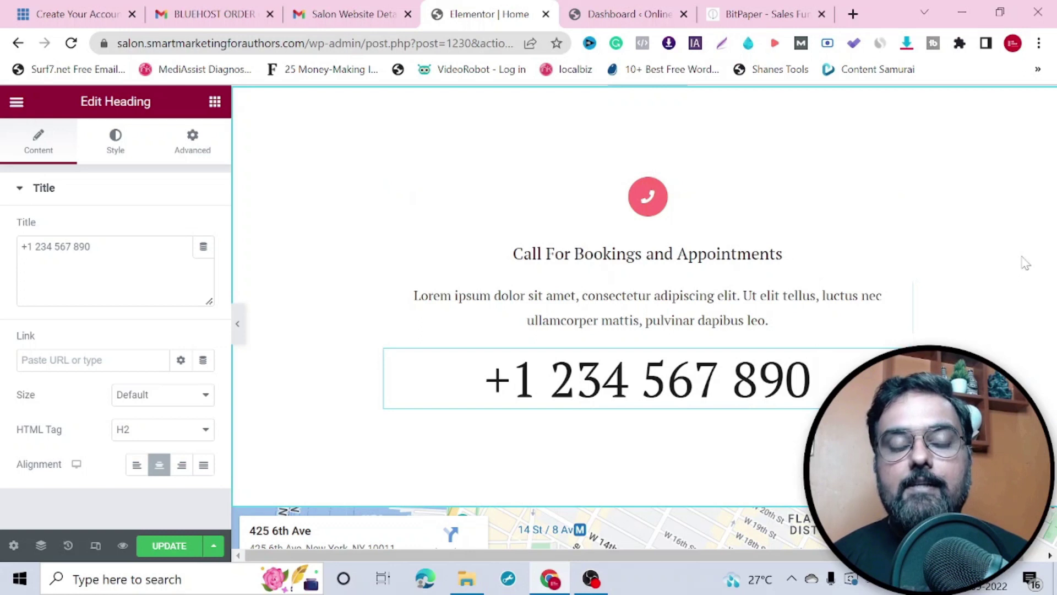
# - Update the Home page and exit Elementor to the WordPress page editor, dismissing the block editor welcome guide
pyautogui.click(183, 551)
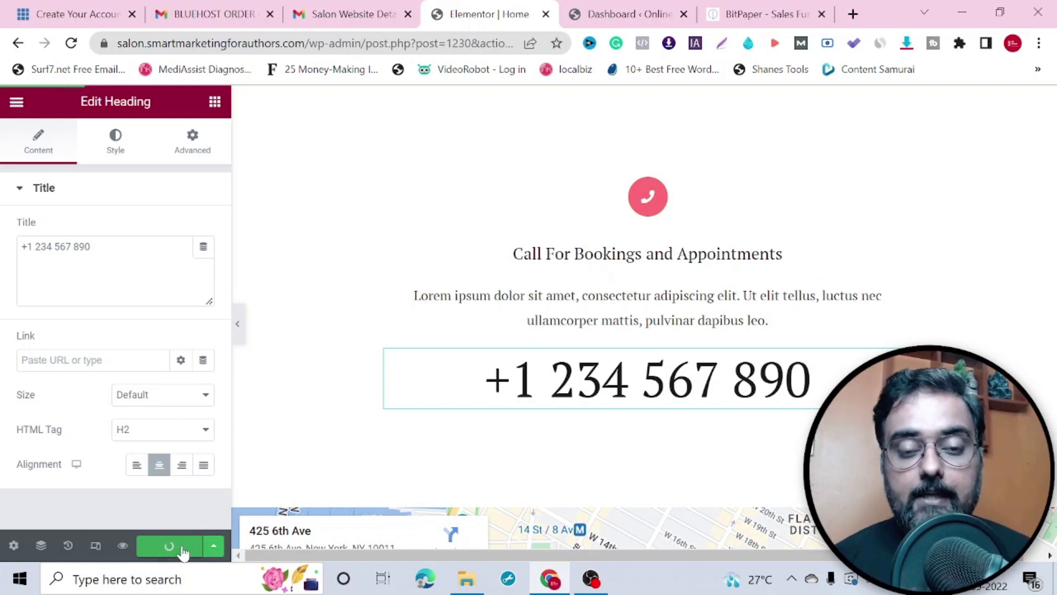
pyautogui.click(214, 103)
pyautogui.click(16, 104)
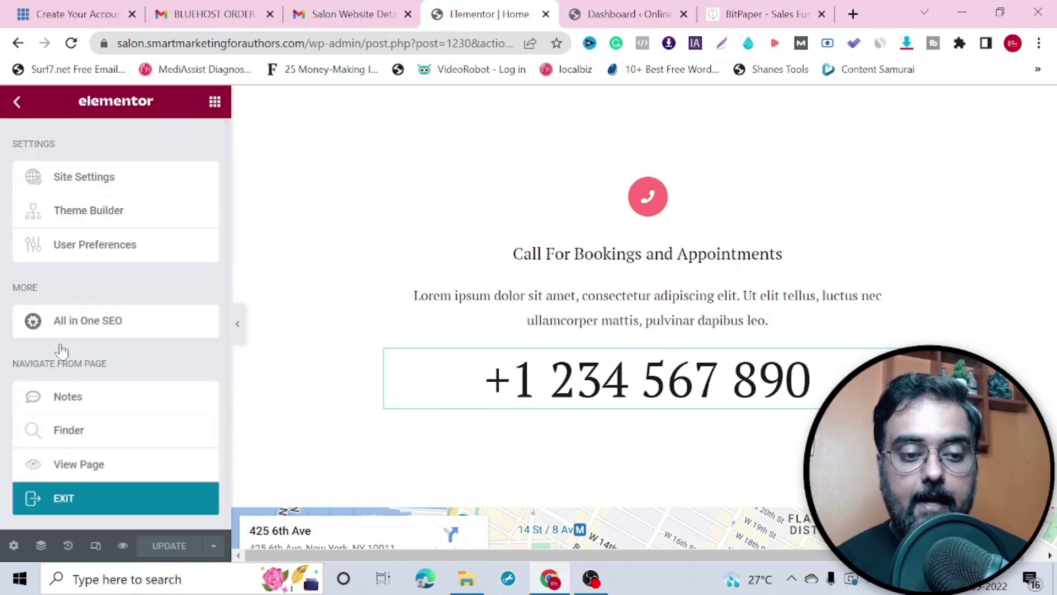
pyautogui.click(96, 499)
pyautogui.click(448, 400)
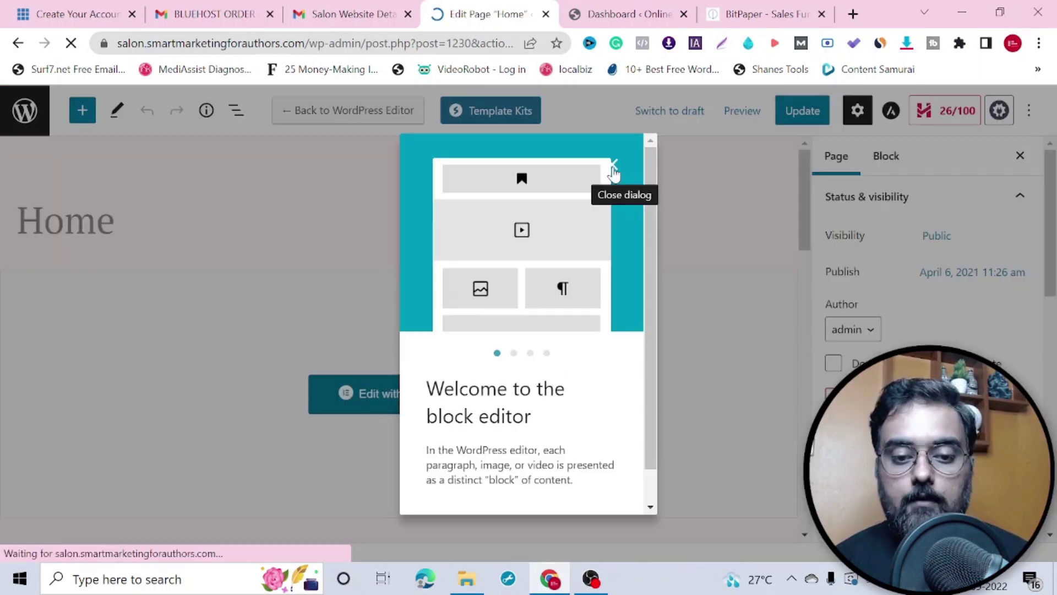
pyautogui.click(613, 166)
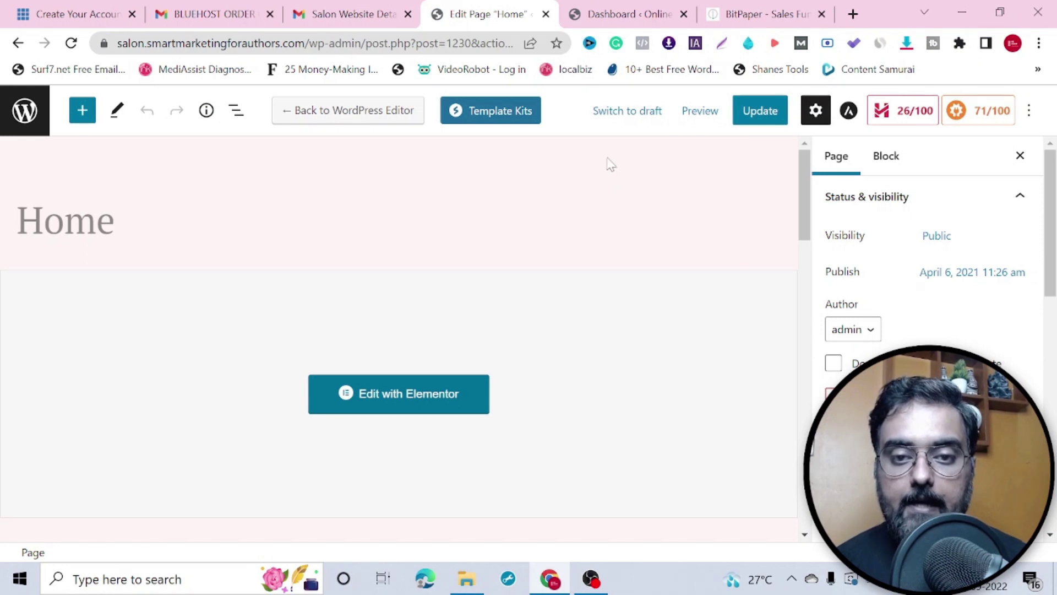
# - Open the live salon site and look through its Home, About and Services pages
pyautogui.click(33, 125)
pyautogui.click(62, 129)
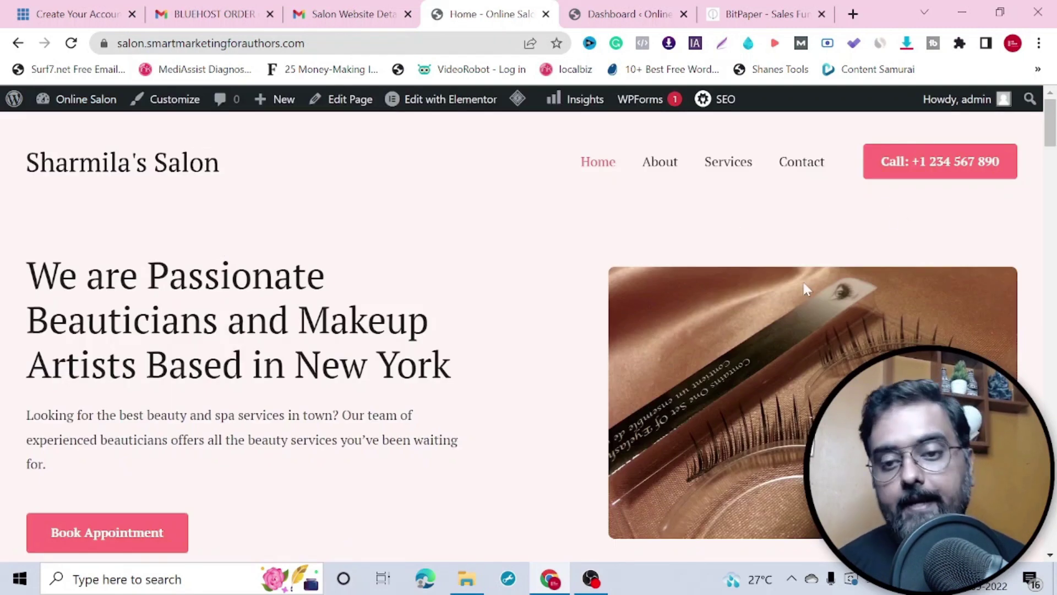
pyautogui.click(660, 163)
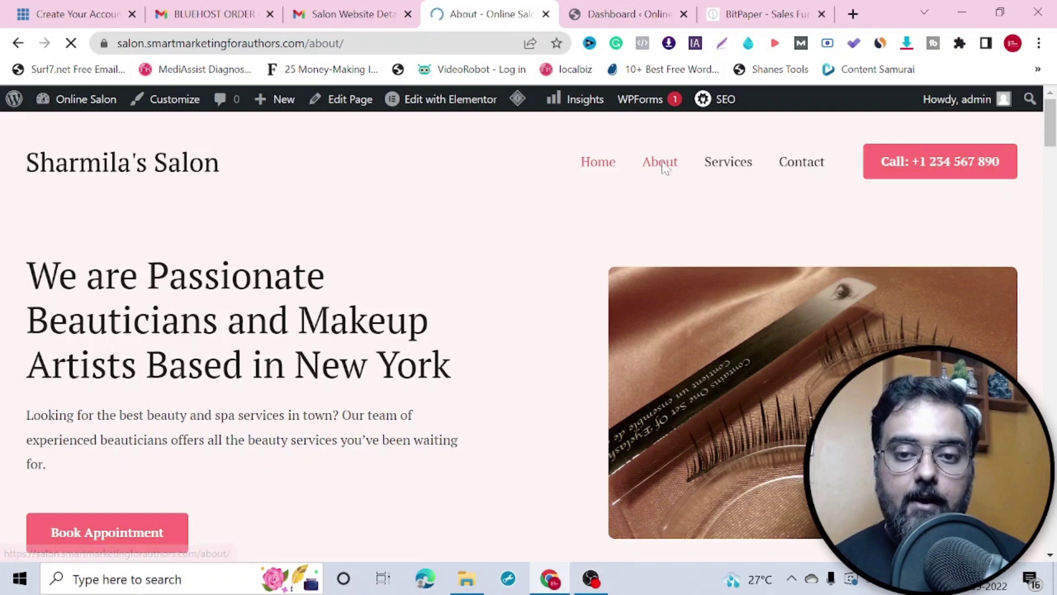
pyautogui.moveTo(1050, 188); pyautogui.dragTo(1023, 175)
pyautogui.click(722, 164)
pyautogui.moveTo(1050, 159); pyautogui.dragTo(1051, 125)
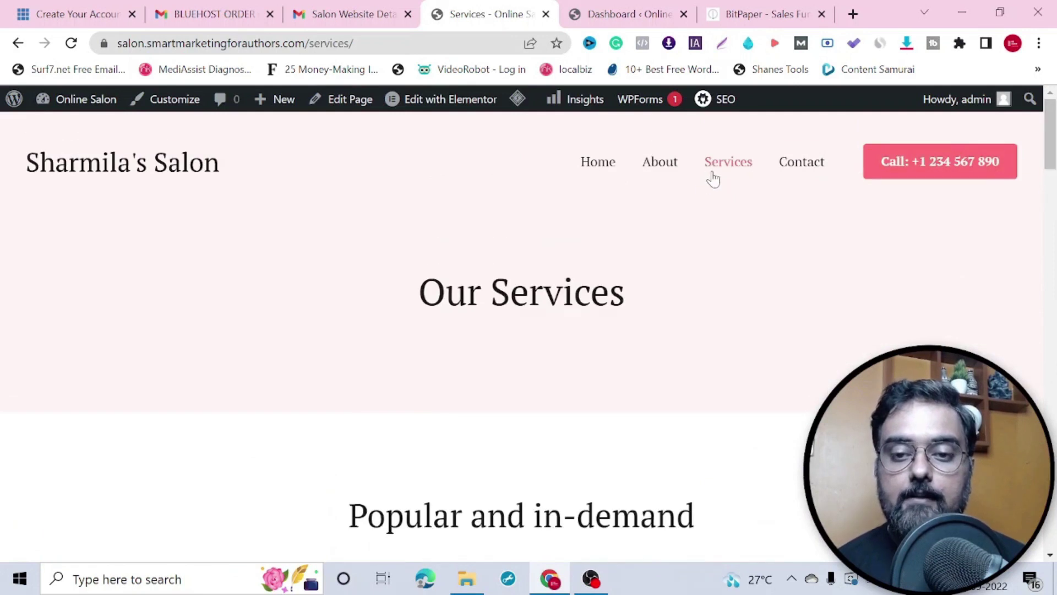
# - Open the Services page in Elementor and inspect the Casual Make Up service's image, title and description settings
pyautogui.moveTo(436, 101)
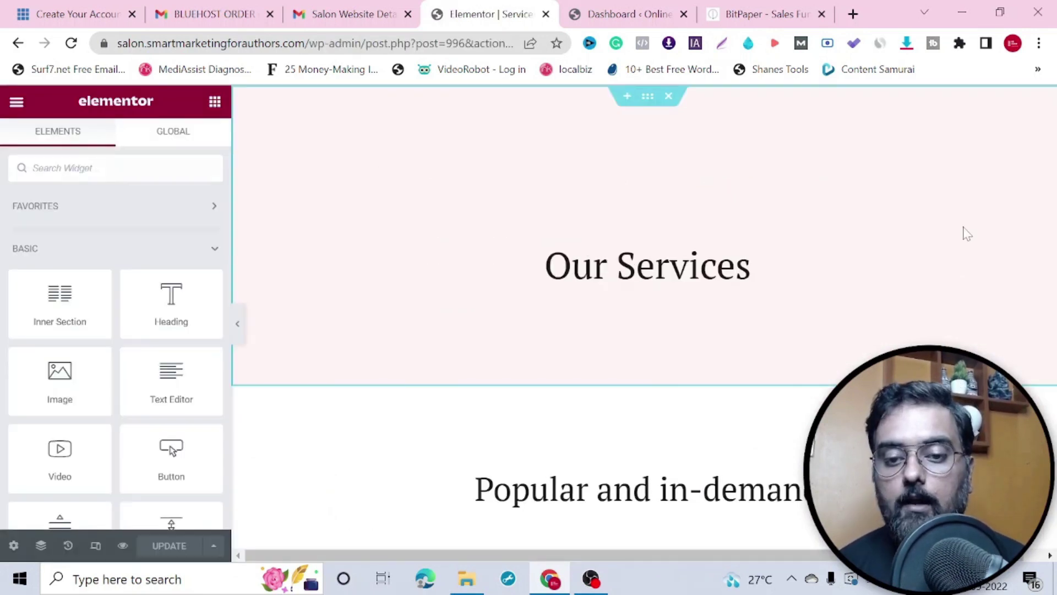
pyautogui.scroll(-7, 967, 234)
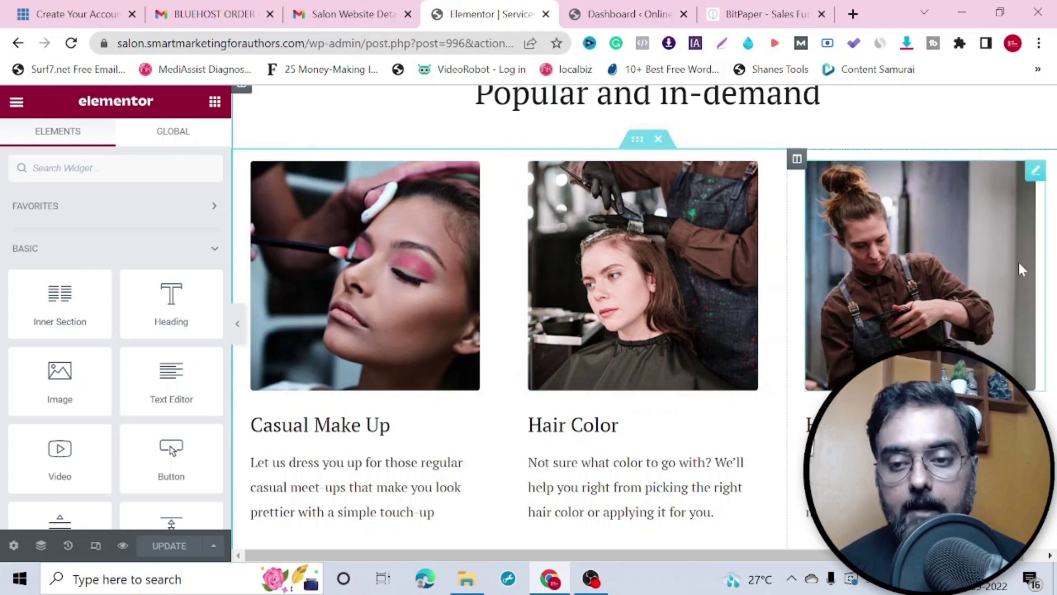
pyautogui.click(388, 253)
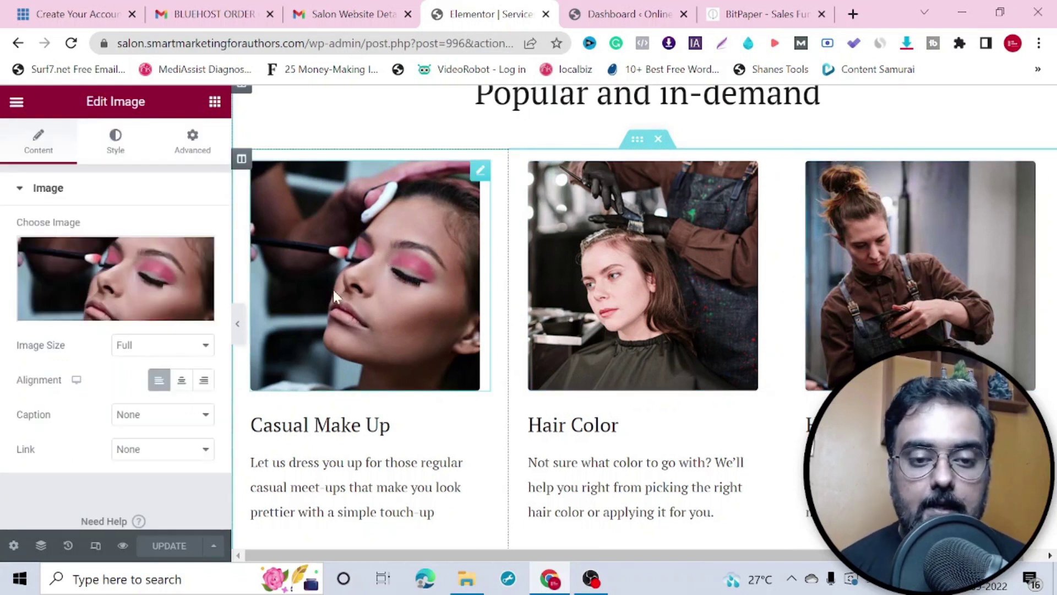
pyautogui.click(353, 424)
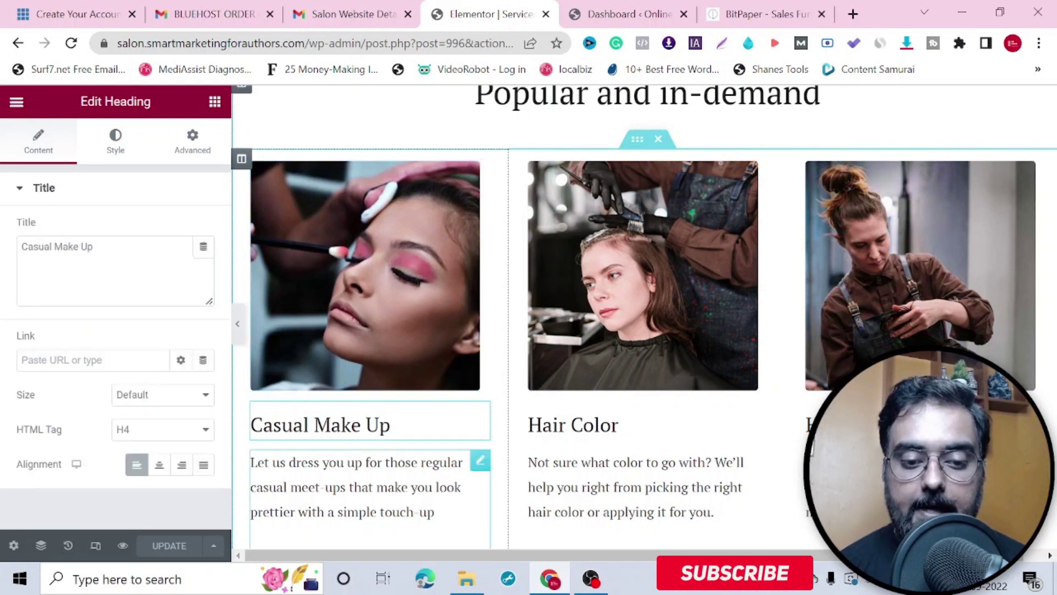
pyautogui.click(376, 503)
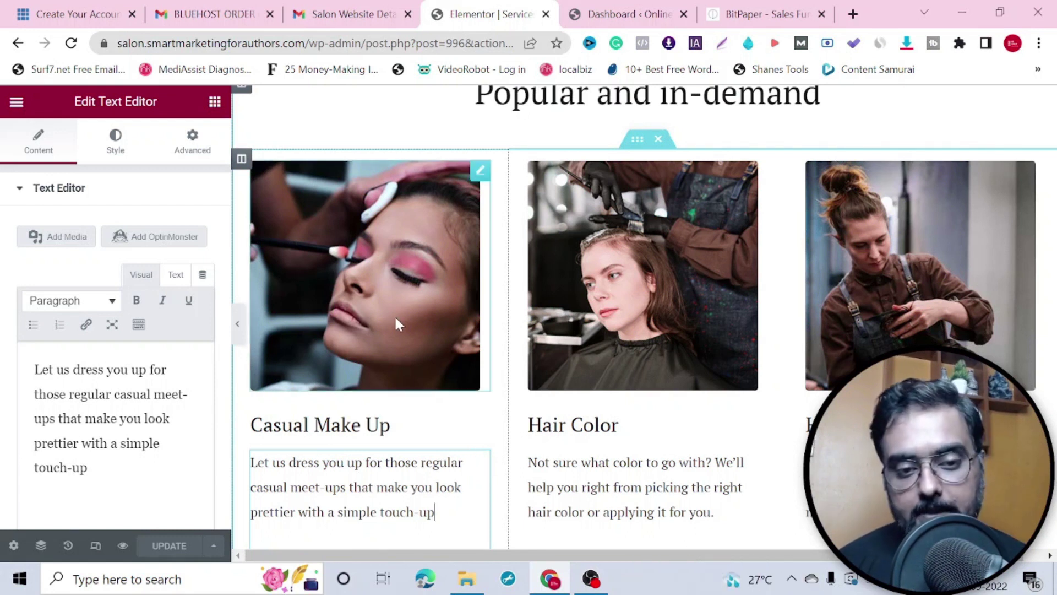
pyautogui.click(390, 425)
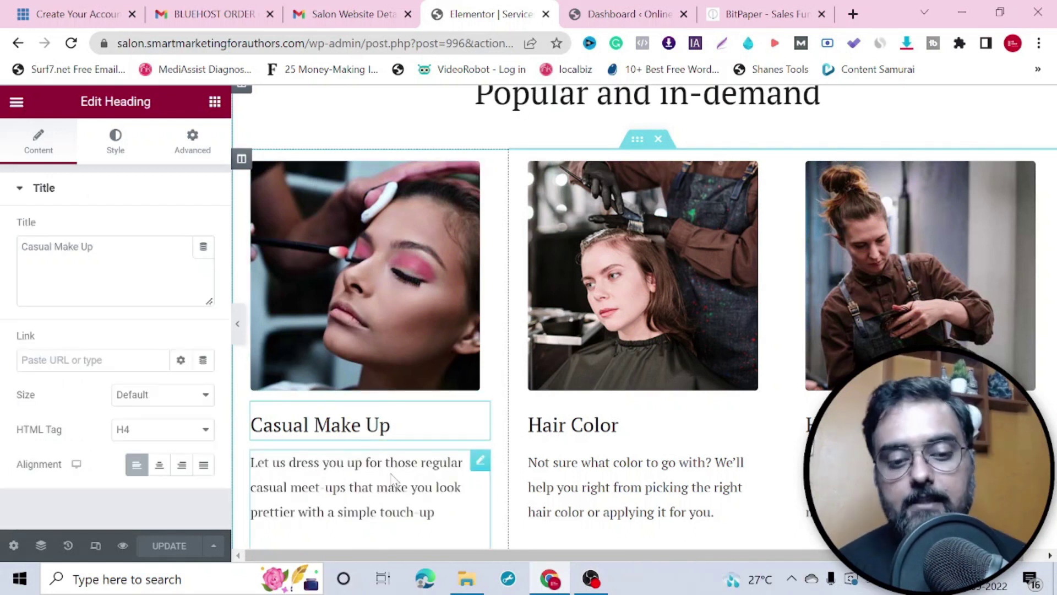
pyautogui.click(435, 512)
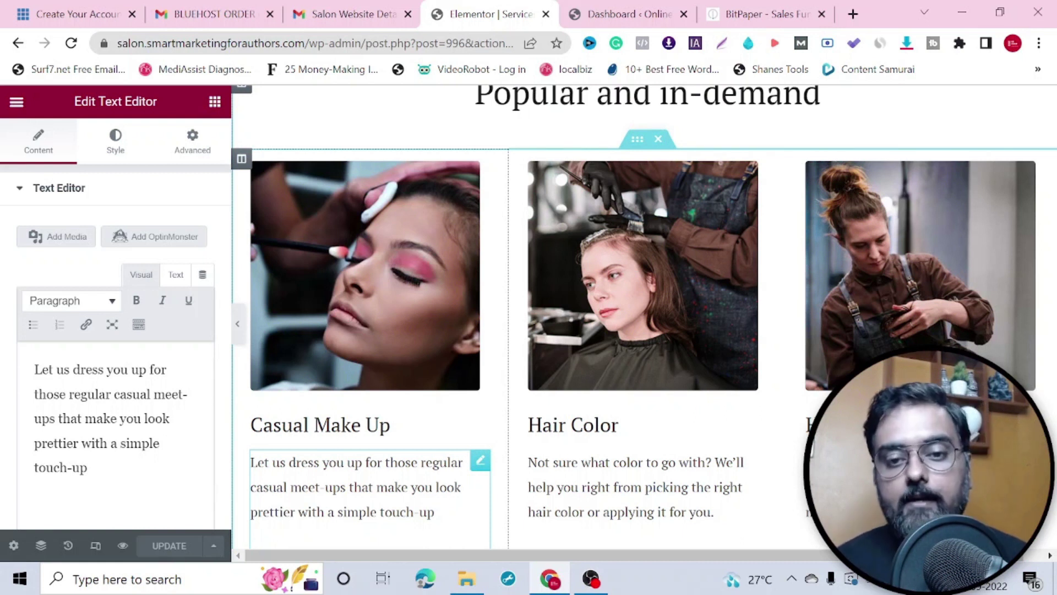
# - Look at the Duplicate option for the three-column services inner section, then dismiss the options without applying any
pyautogui.click(637, 140)
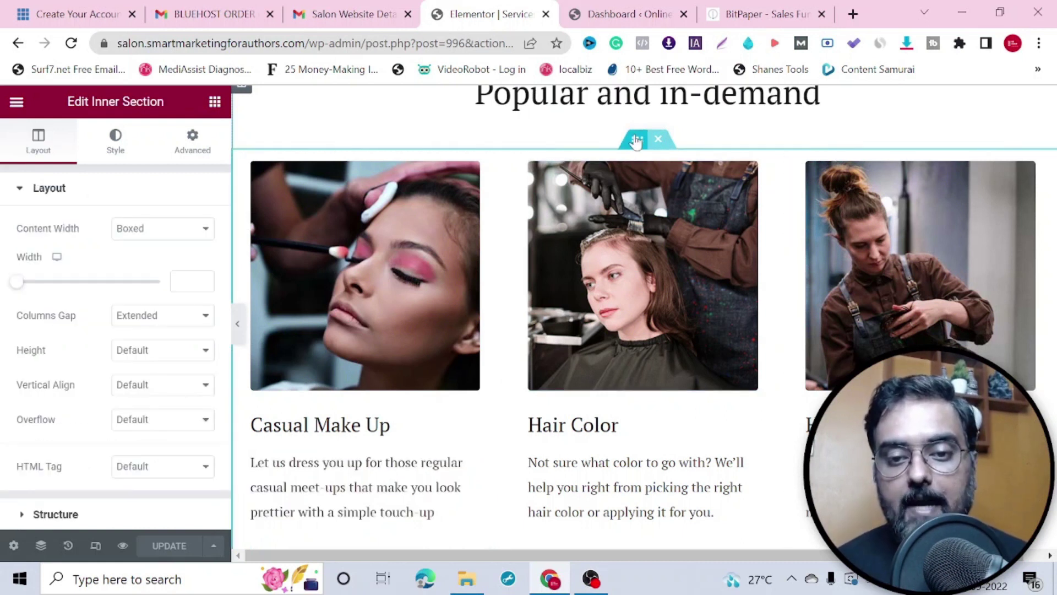
pyautogui.rightClick(638, 142)
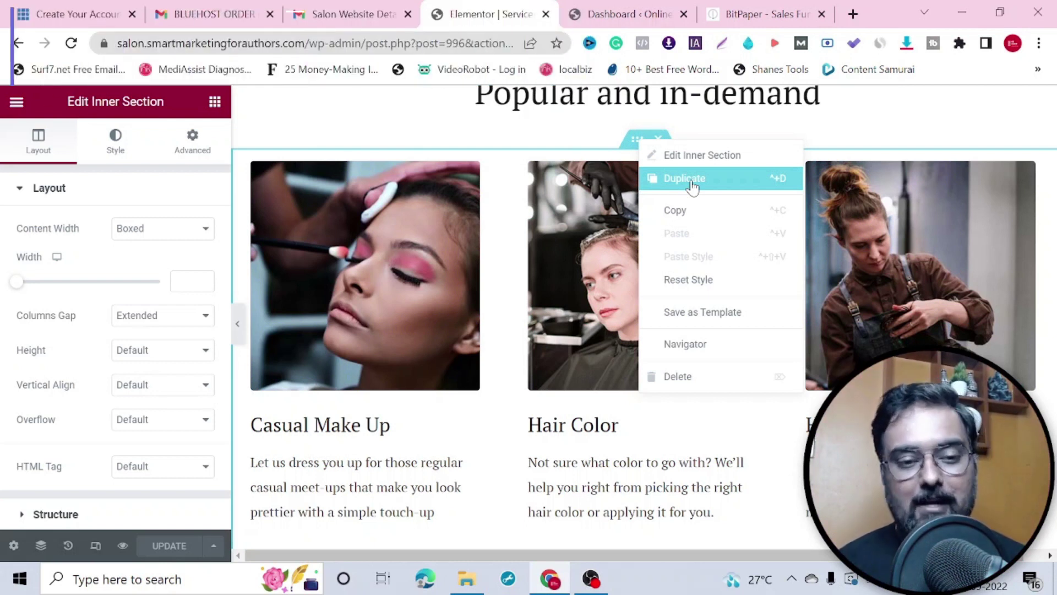
pyautogui.click(425, 130)
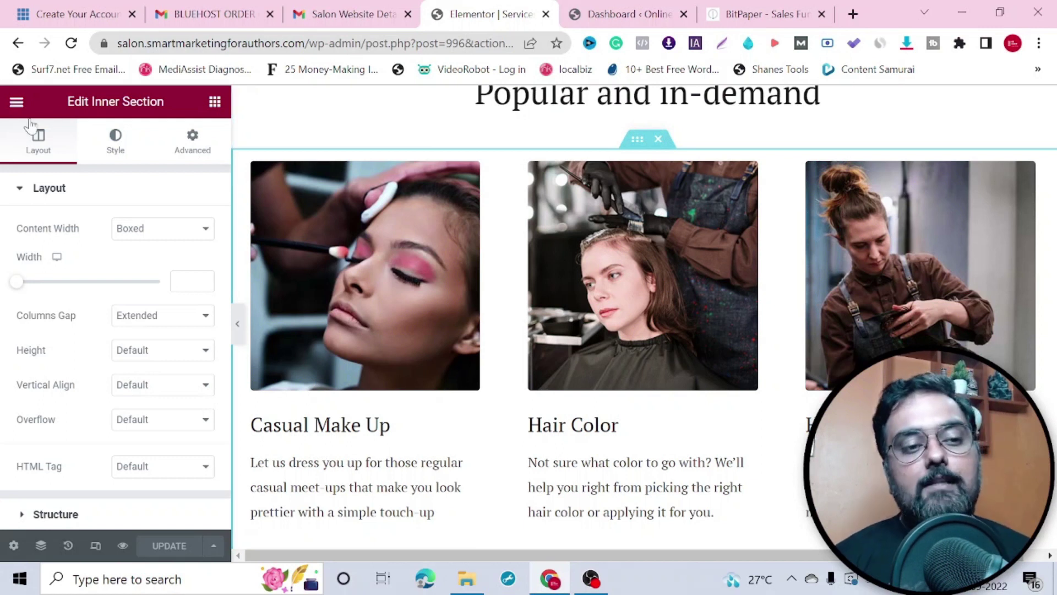
# - Exit Elementor from the Services page to the WordPress pages list and look over the site's existing pages
pyautogui.click(17, 102)
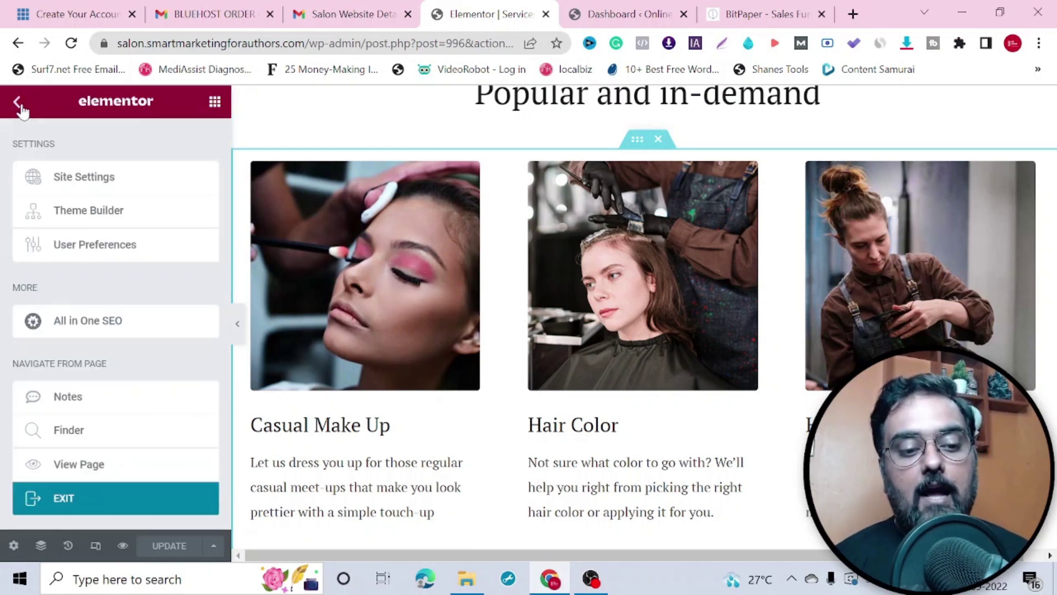
pyautogui.click(100, 499)
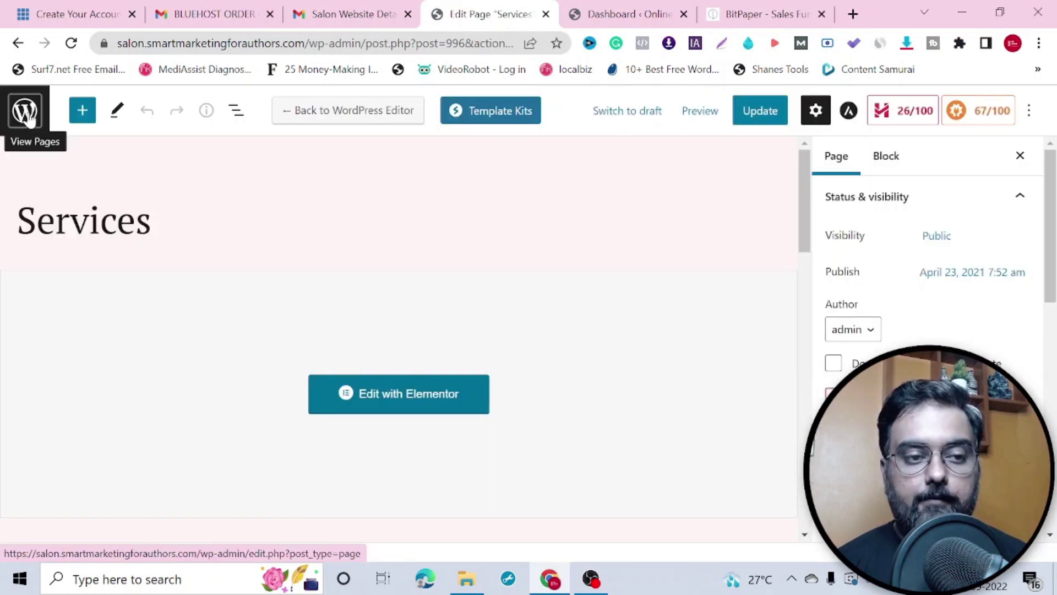
pyautogui.click(25, 111)
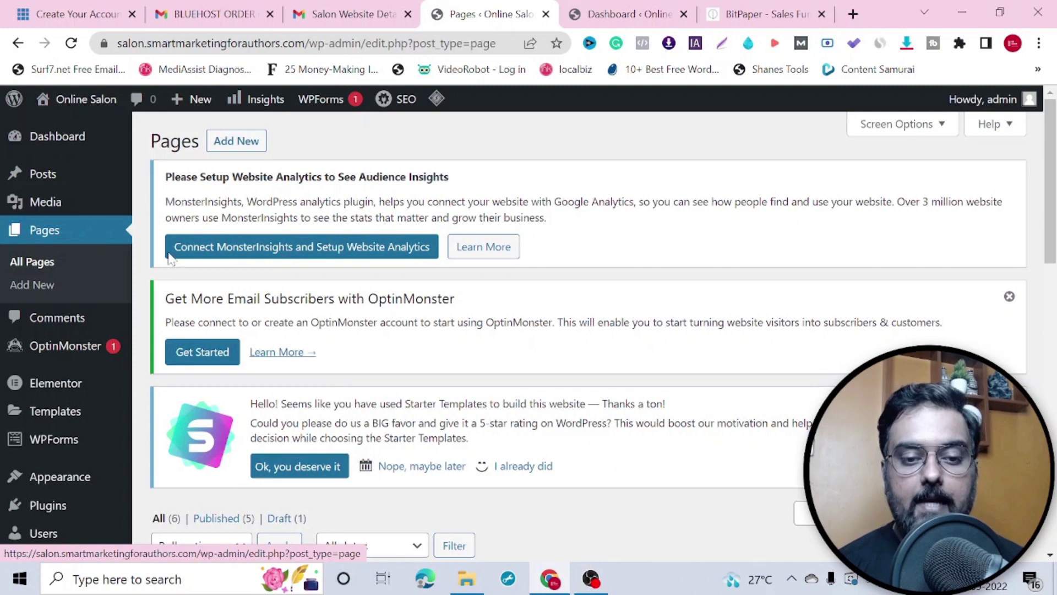
pyautogui.scroll(-10, 172, 259)
pyautogui.scroll(-4, 531, 337)
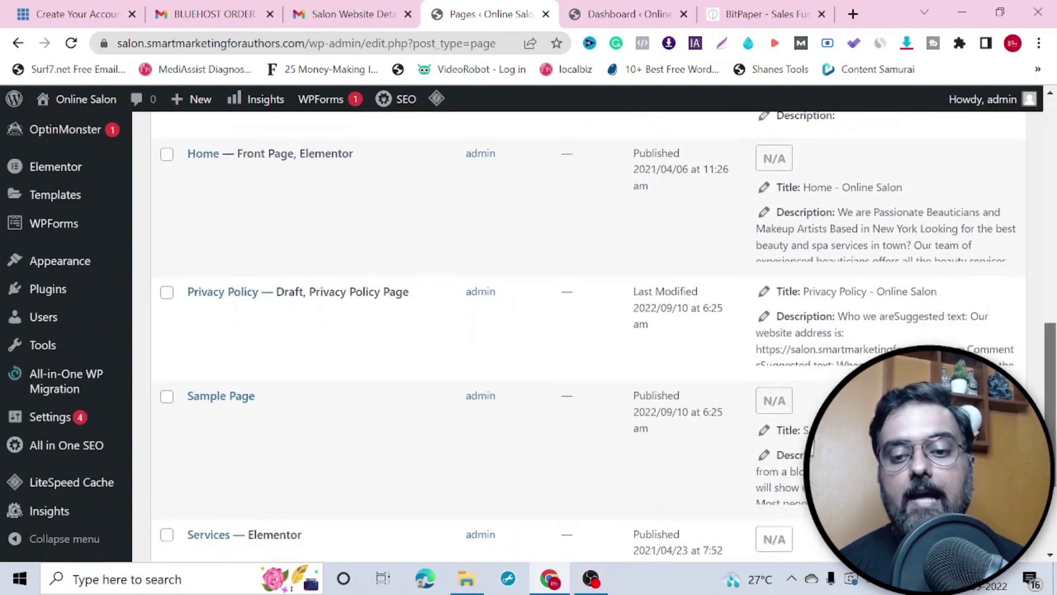
pyautogui.scroll(15, 531, 337)
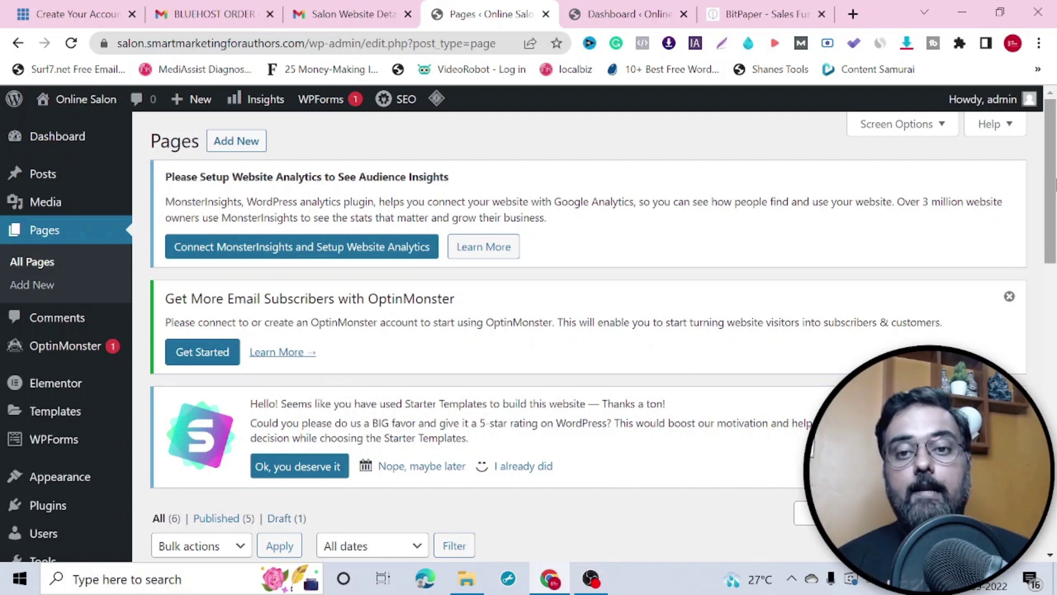
# - Switch to the BitPaper sales funnel diagram, draw an arrow to the appointment booking page, and circle the Book Appointment stage and the traffic sources
pyautogui.click(738, 14)
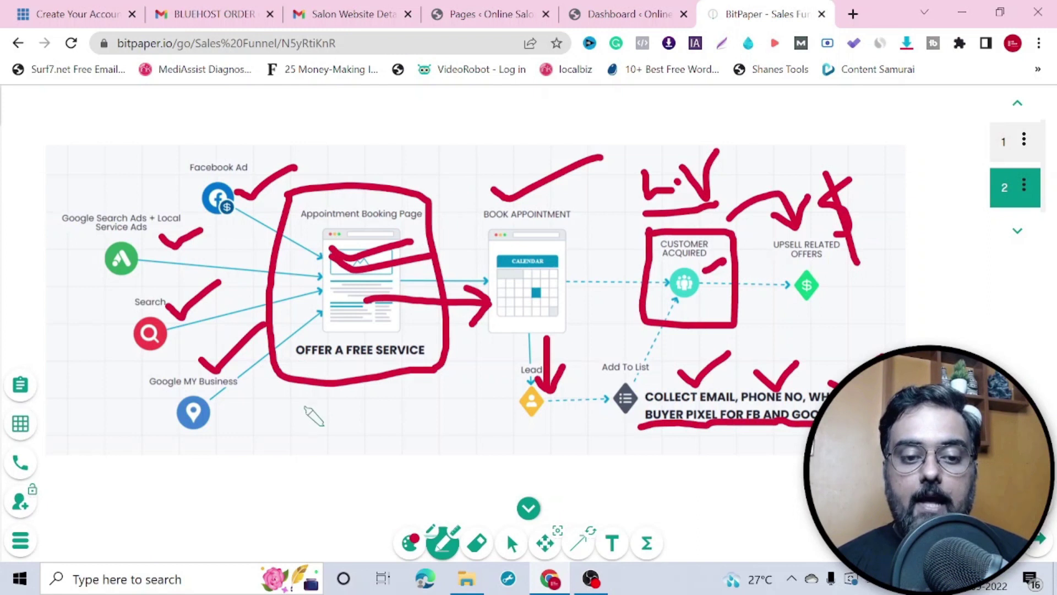
pyautogui.moveTo(303, 408)
pyautogui.mouseDown()
pyautogui.moveTo(341, 317)
pyautogui.moveTo(353, 342)
pyautogui.mouseUp()
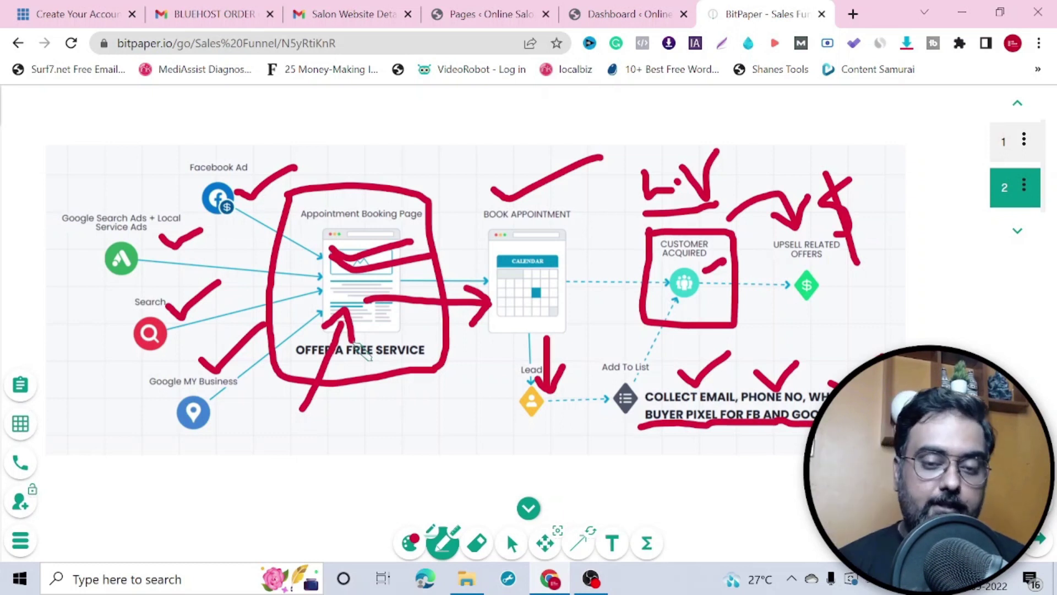
pyautogui.moveTo(445, 244)
pyautogui.mouseDown()
pyautogui.moveTo(559, 186)
pyautogui.moveTo(586, 256)
pyautogui.moveTo(573, 322)
pyautogui.moveTo(486, 332)
pyautogui.moveTo(455, 278)
pyautogui.moveTo(449, 238)
pyautogui.mouseUp()
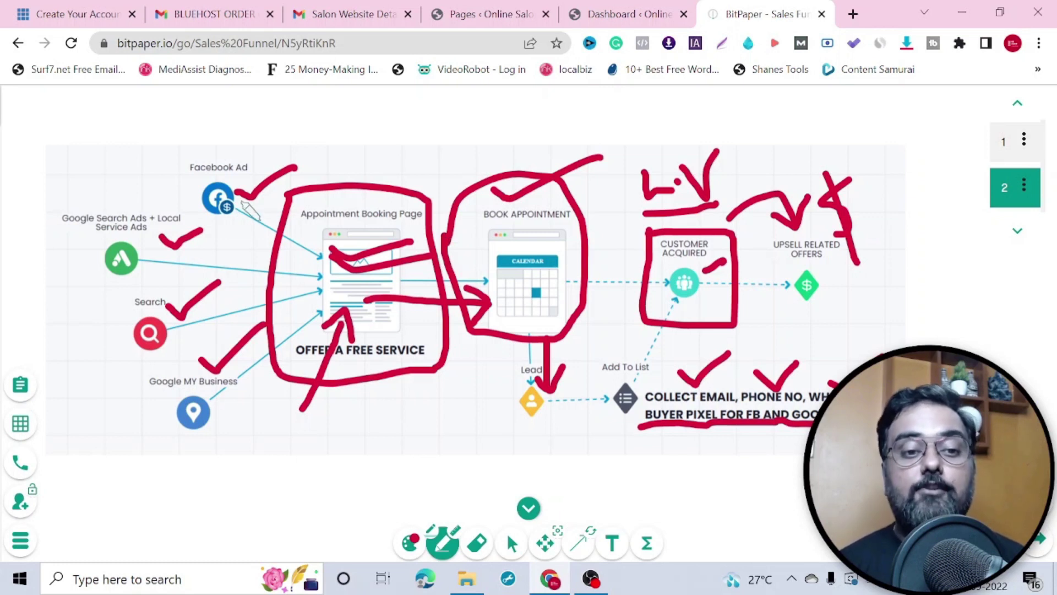
pyautogui.moveTo(181, 153)
pyautogui.mouseDown()
pyautogui.moveTo(61, 196)
pyautogui.moveTo(35, 299)
pyautogui.moveTo(139, 439)
pyautogui.moveTo(245, 431)
pyautogui.moveTo(227, 256)
pyautogui.moveTo(258, 190)
pyautogui.moveTo(146, 165)
pyautogui.mouseUp()
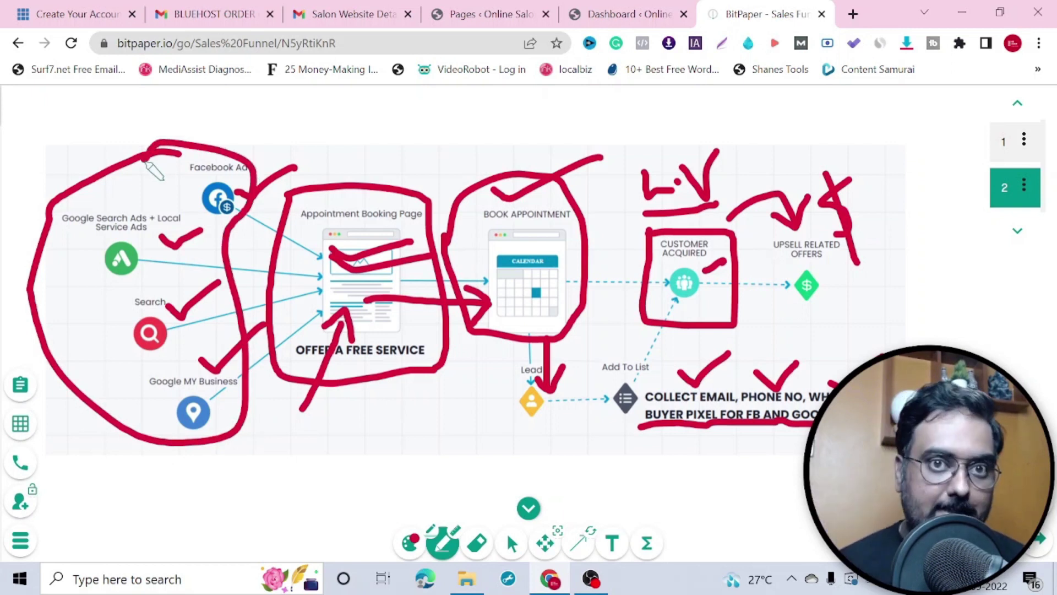